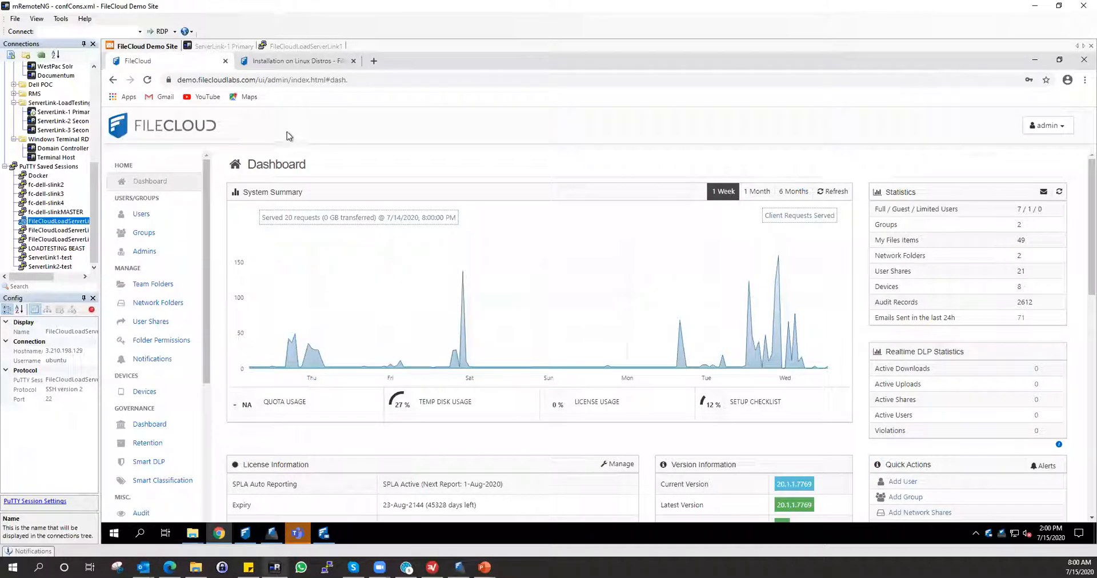
# - View the list of user accounts and the list of groups
pyautogui.click(165, 220)
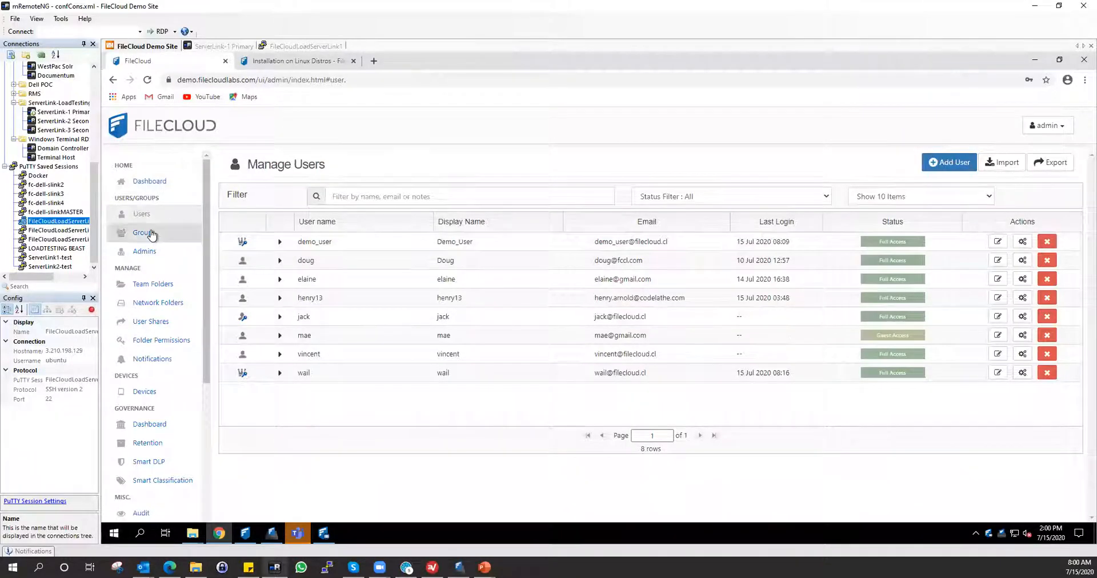
pyautogui.click(151, 233)
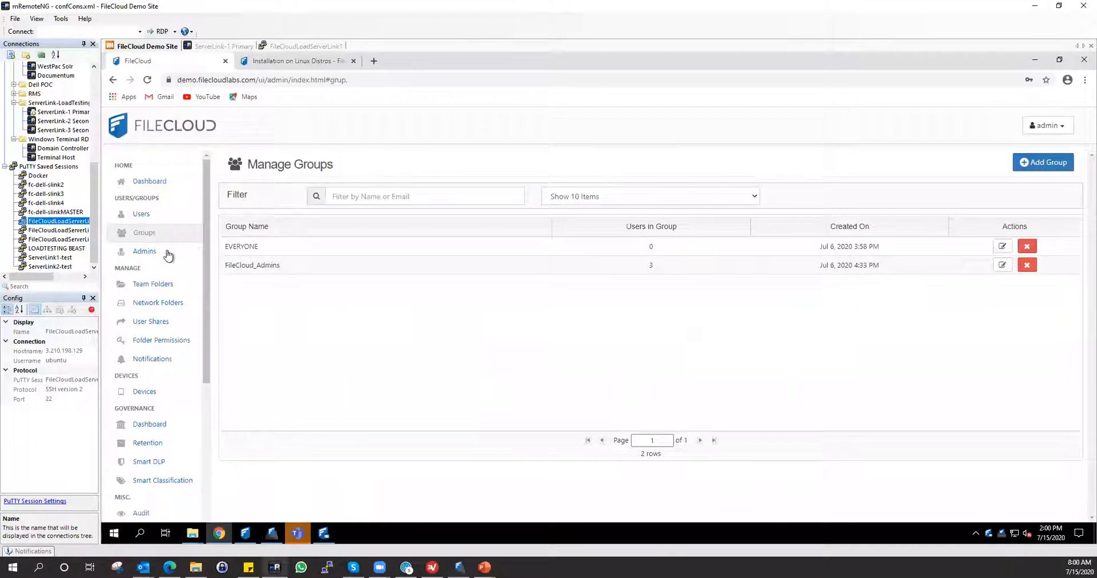
# - Create a new policy named NewPolicy in the policy settings
pyautogui.scroll(-3, 194, 343)
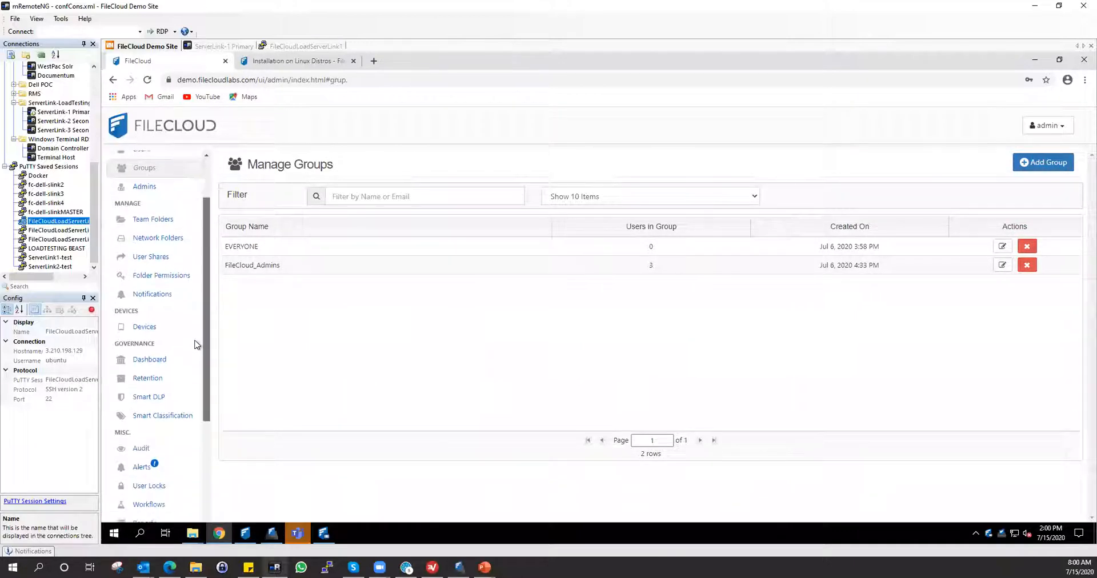
pyautogui.scroll(-3, 191, 382)
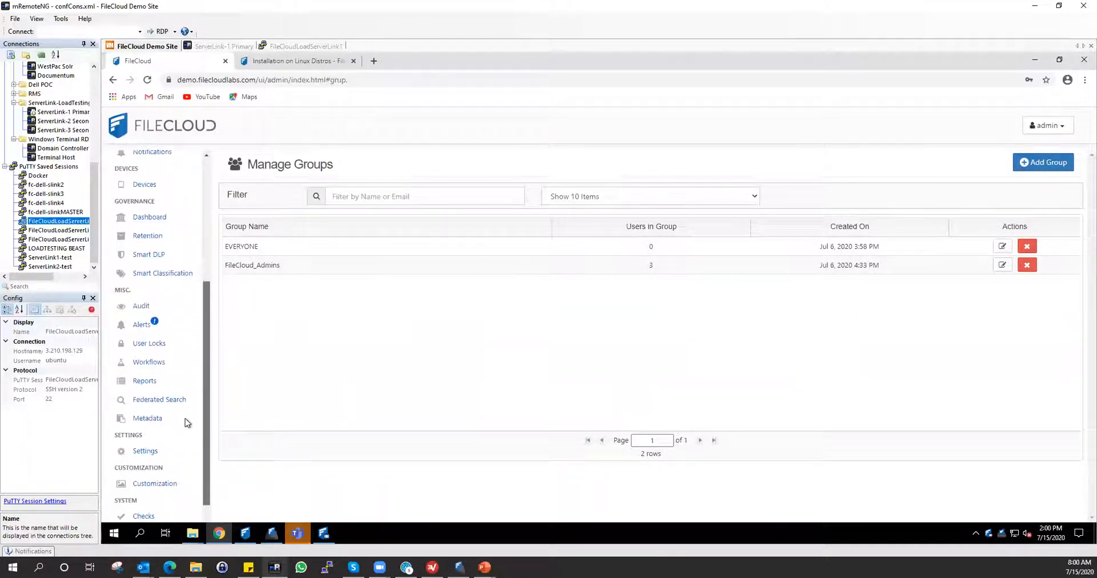
pyautogui.click(168, 432)
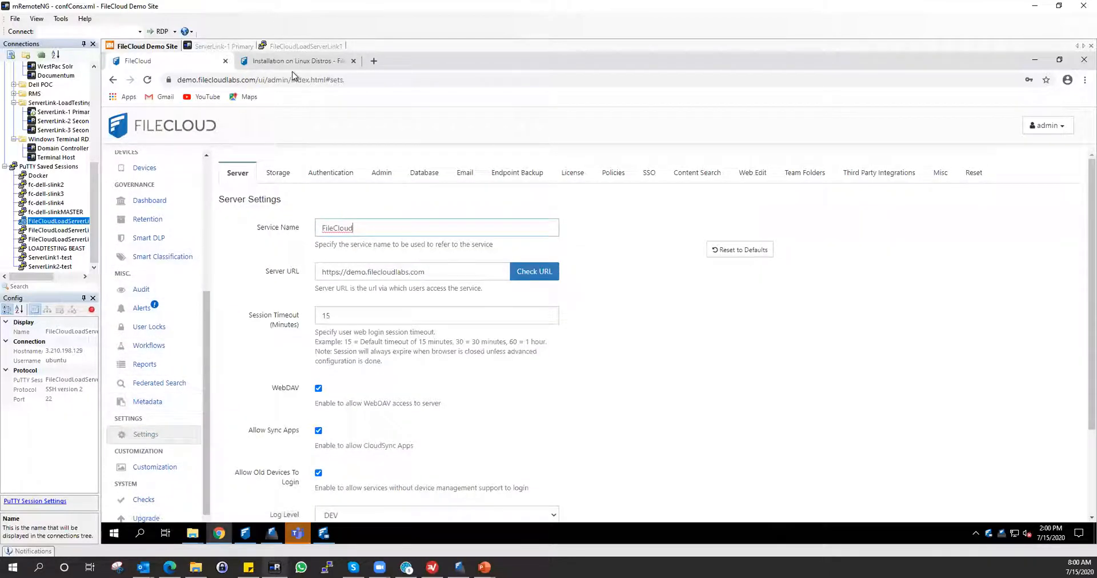
pyautogui.click(611, 175)
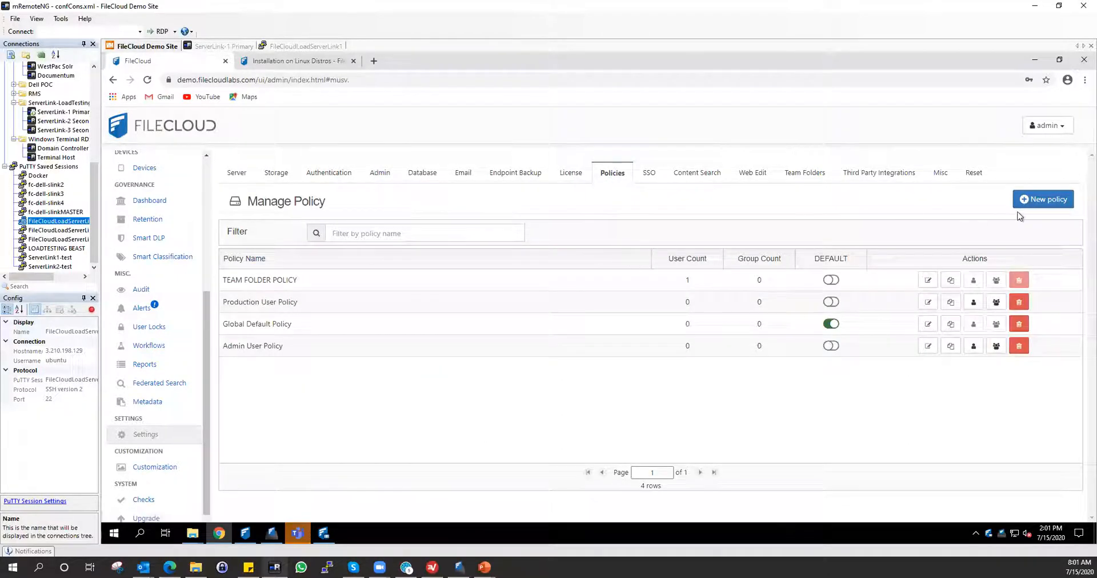
pyautogui.click(1035, 200)
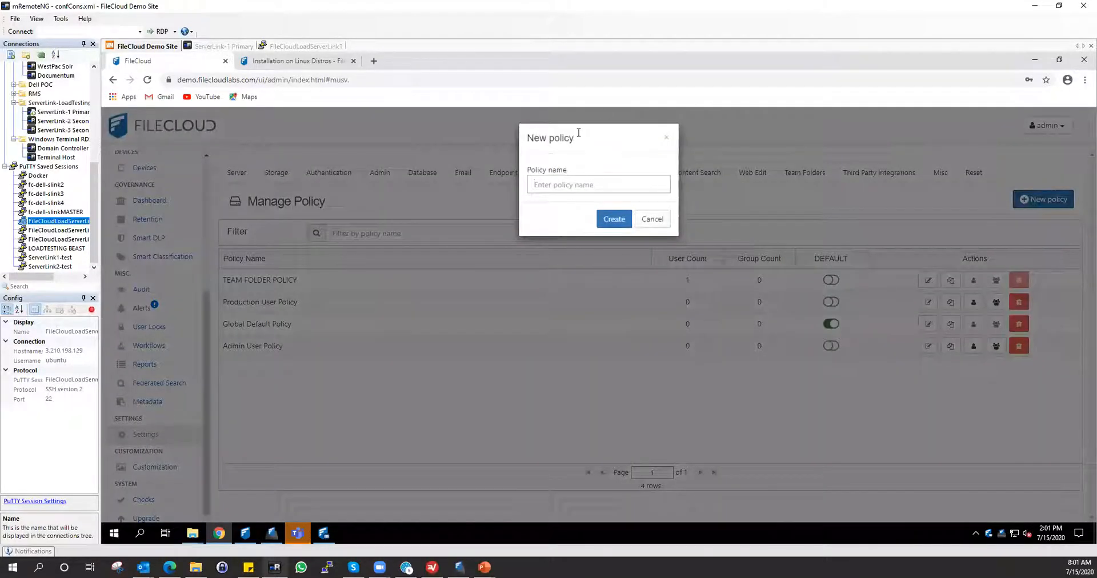
pyautogui.write('NewPolicy')
pyautogui.press('Return')
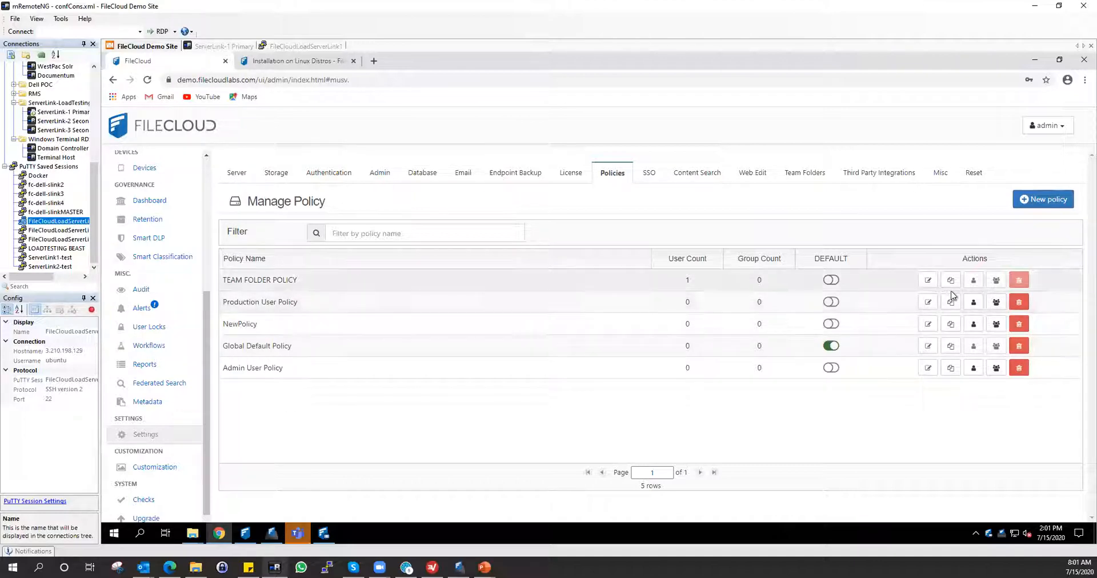
# - Open the Production User Policy for editing and switch its user storage quota units to GB
pyautogui.click(921, 297)
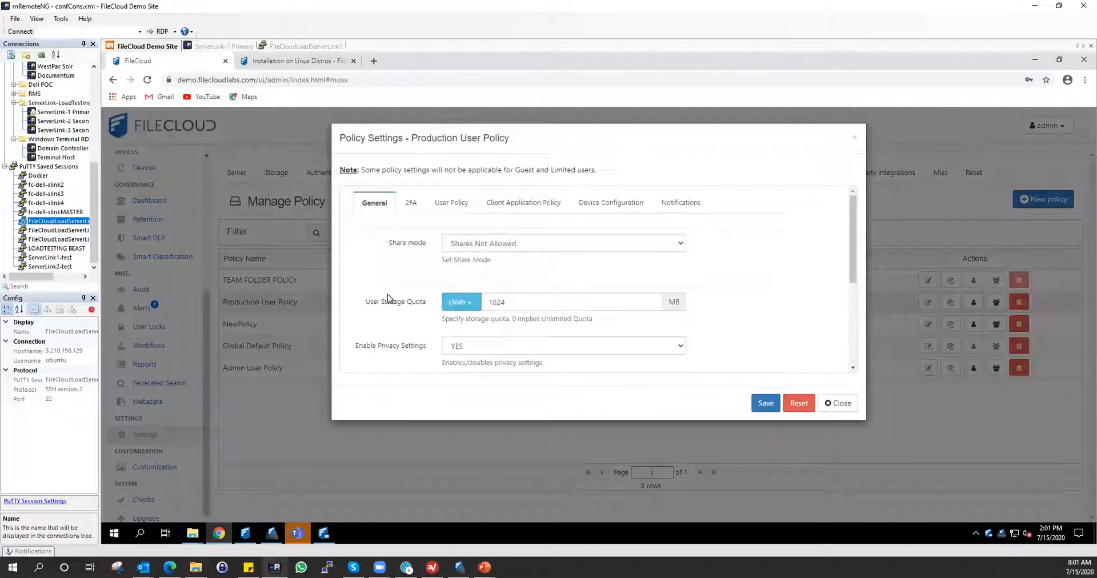
pyautogui.click(458, 302)
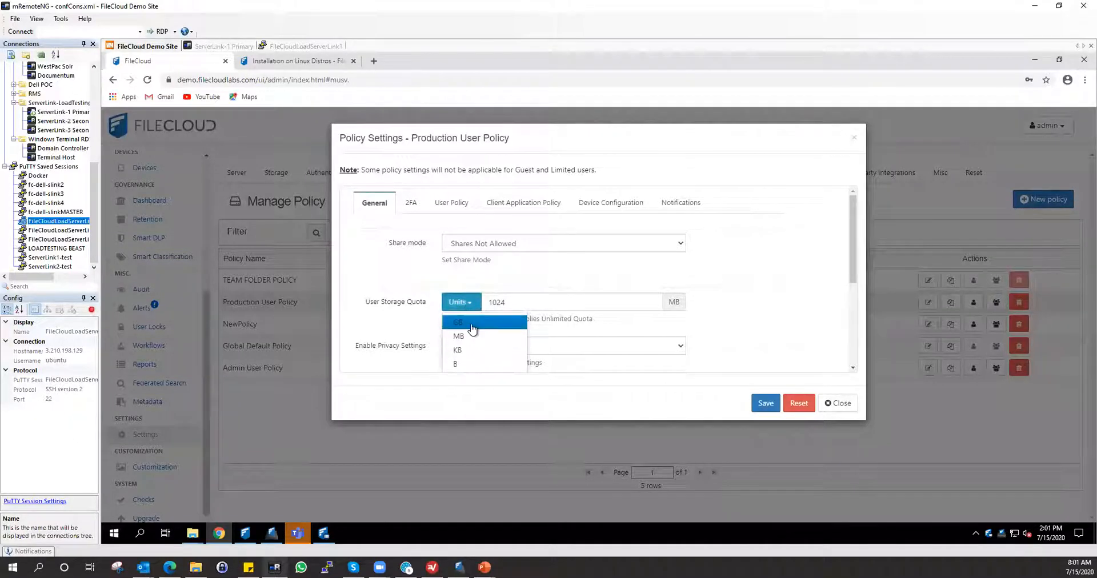
pyautogui.click(473, 321)
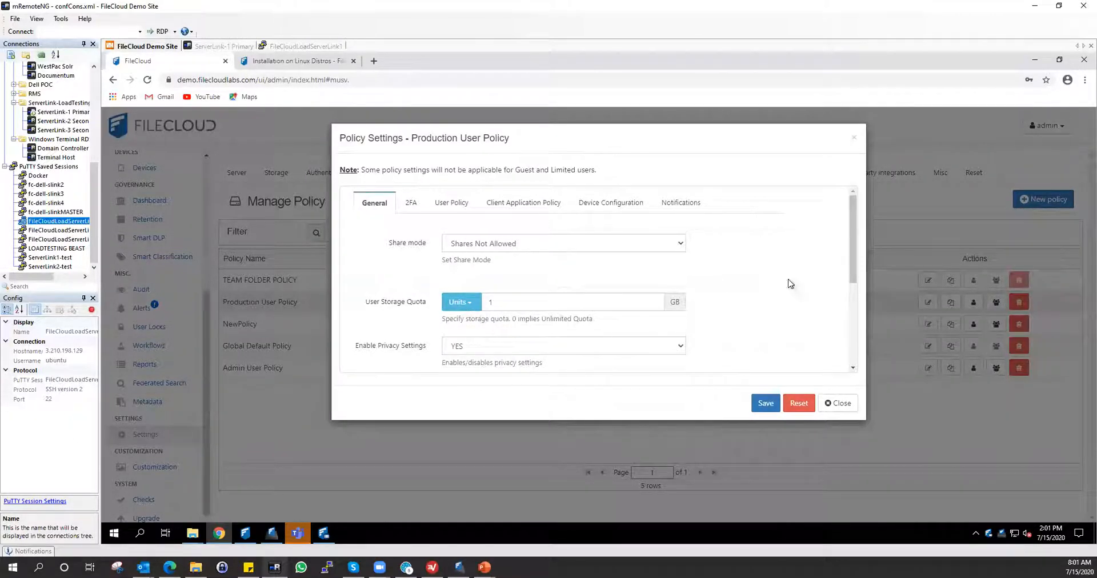
# - Review the General, User Policy and Client Application Policy settings of the Production User Policy
pyautogui.moveTo(853, 236); pyautogui.dragTo(852, 340)
pyautogui.scroll(4, 850, 263)
pyautogui.click(451, 203)
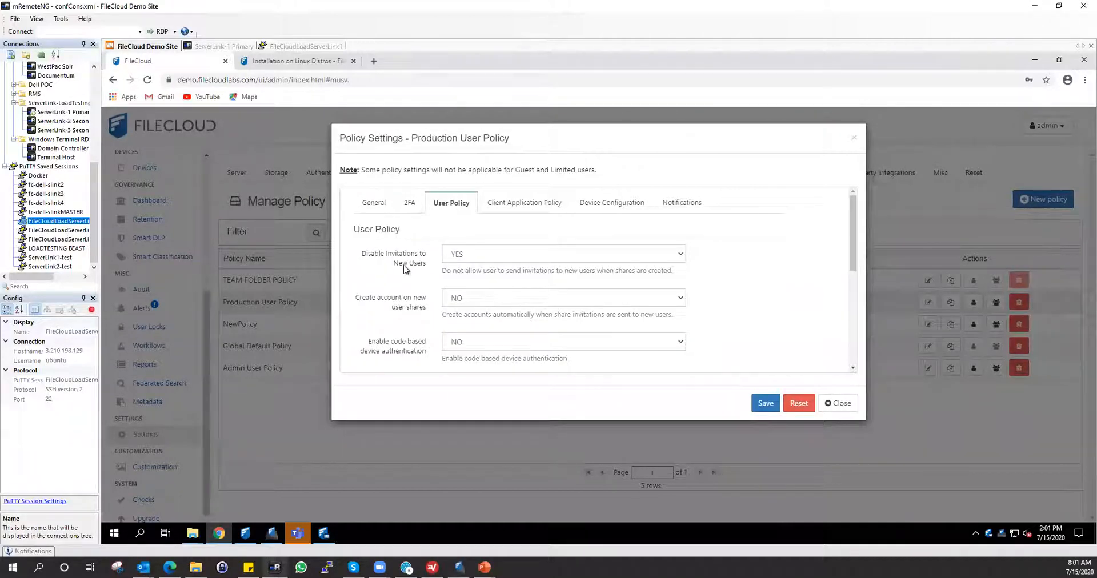
pyautogui.scroll(-5, 413, 270)
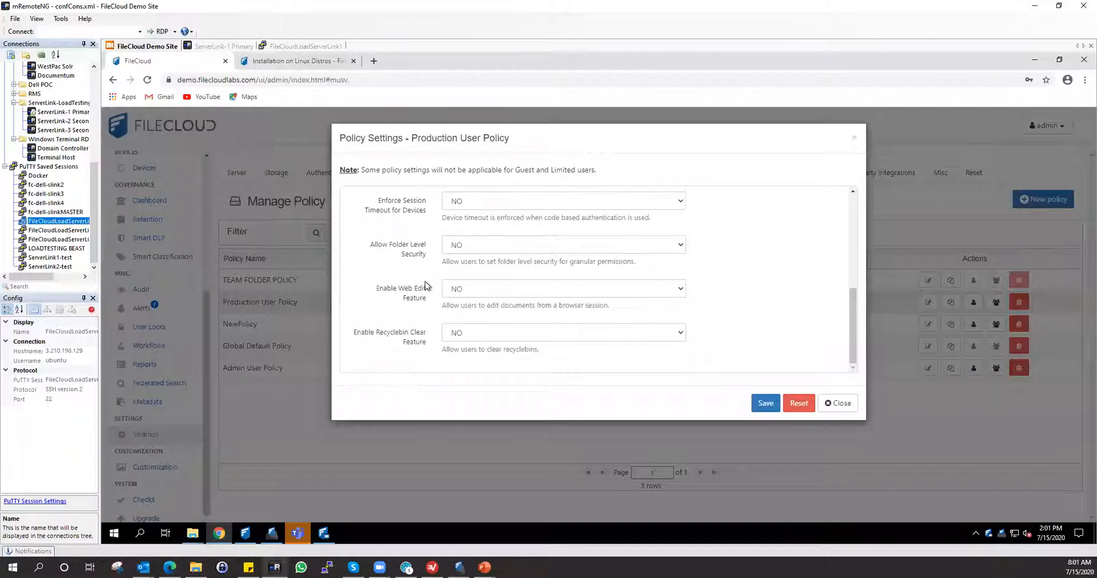
pyautogui.scroll(5, 426, 288)
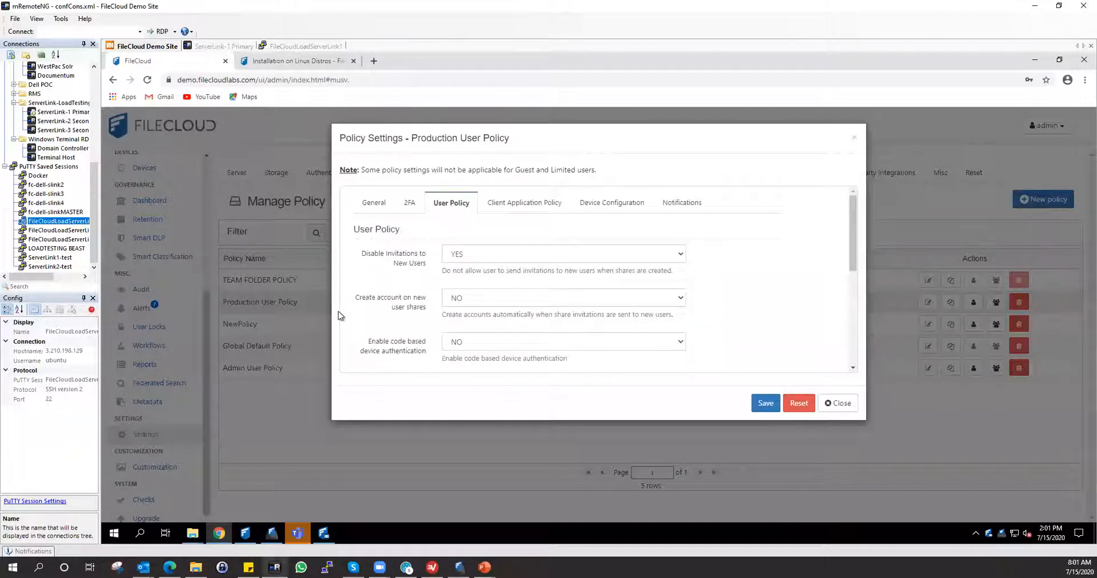
pyautogui.click(536, 210)
# - Insert blank lines before and after the mountpoint line in the policy's device configuration XML
pyautogui.click(606, 203)
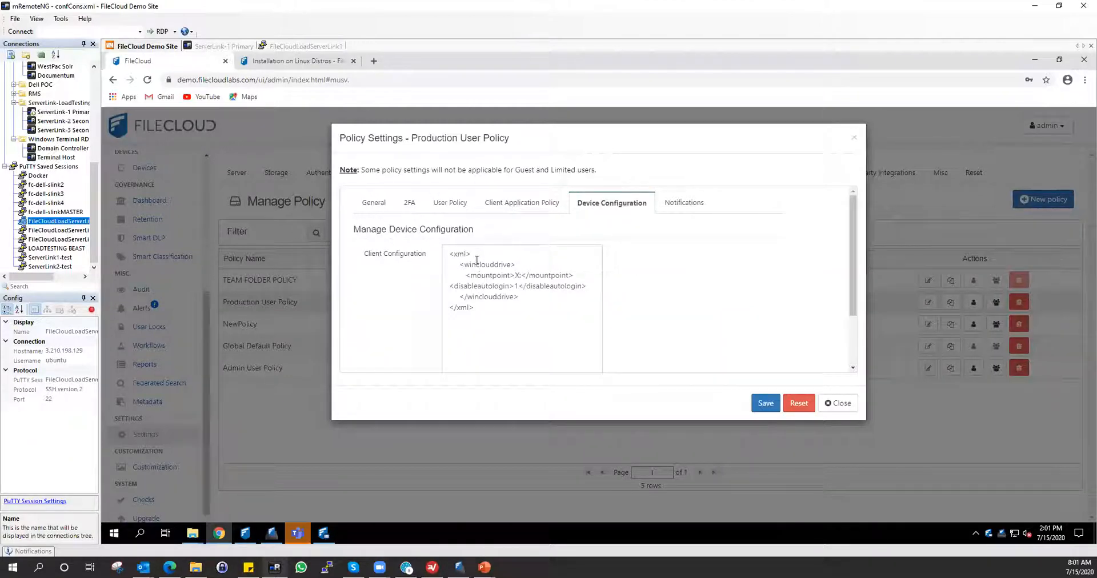
pyautogui.click(542, 270)
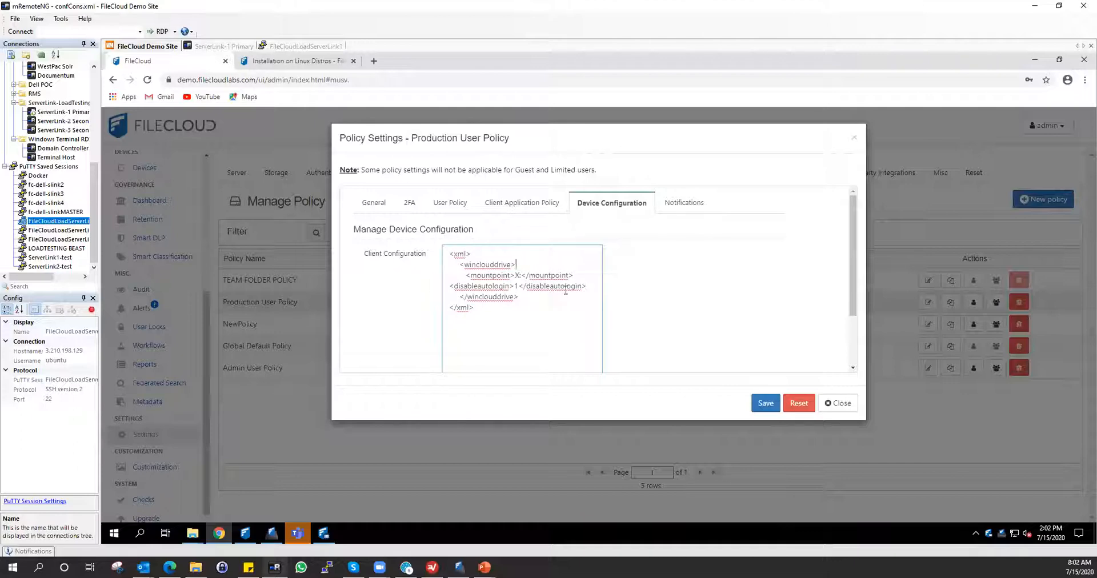
pyautogui.press('Return')
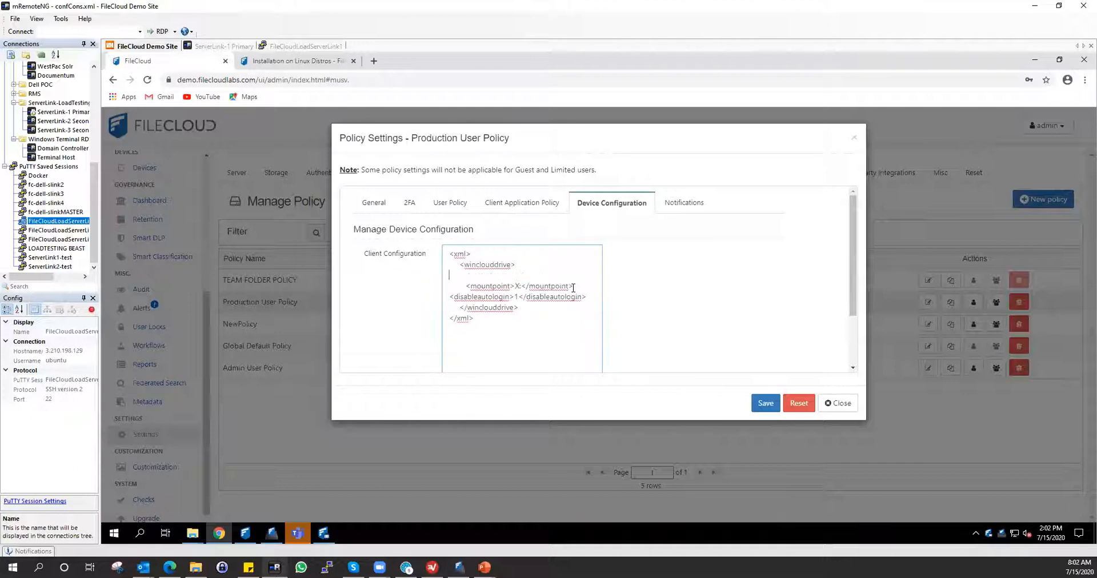
pyautogui.press('Return')
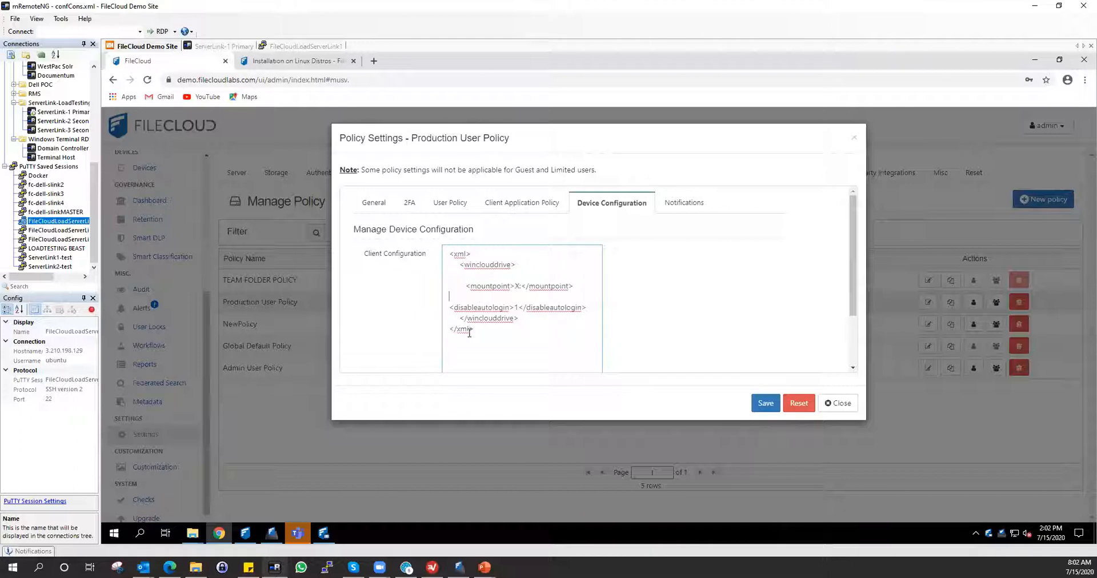
# - Bring up the FileCloud Drive client's dashboard
pyautogui.rightClick(1002, 537)
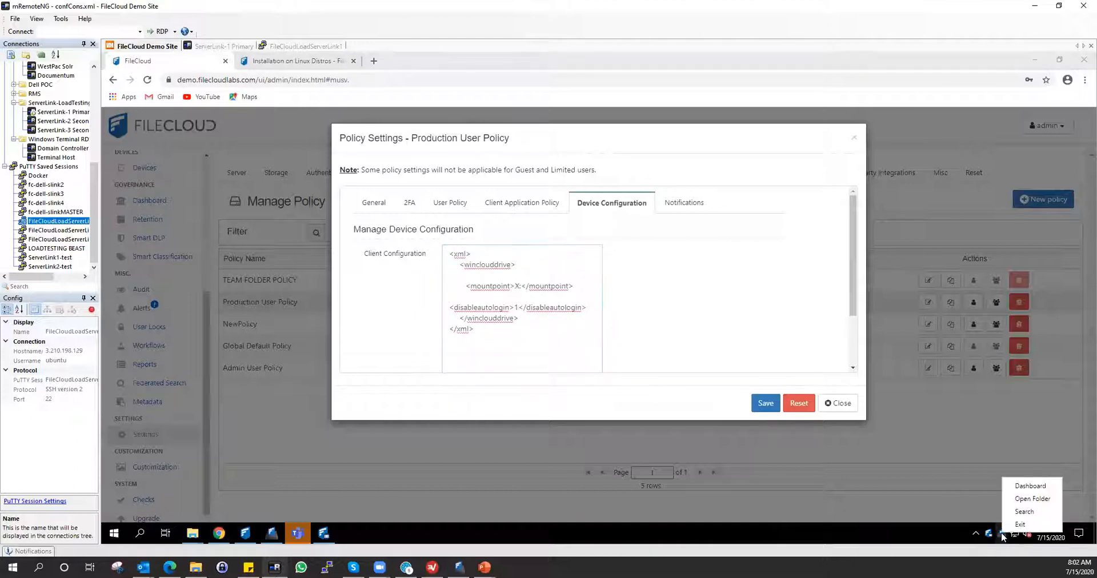
pyautogui.click(1030, 486)
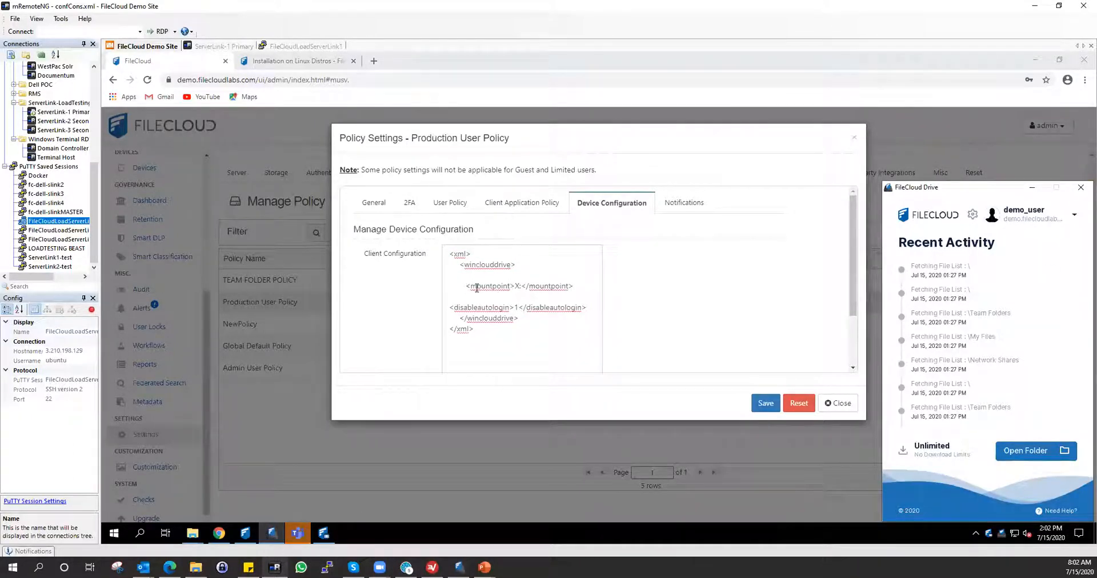
# - Insert a blank line after the disableautologin line in the client configuration XML and save the Production User Policy
pyautogui.moveTo(467, 286); pyautogui.dragTo(596, 309)
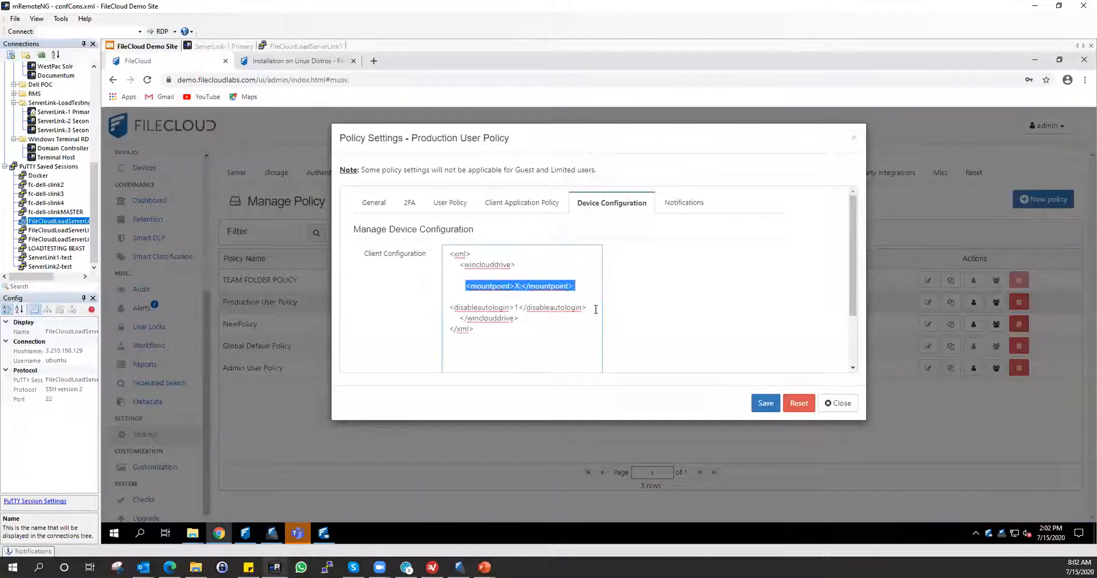
pyautogui.click(595, 309)
pyautogui.press('Return')
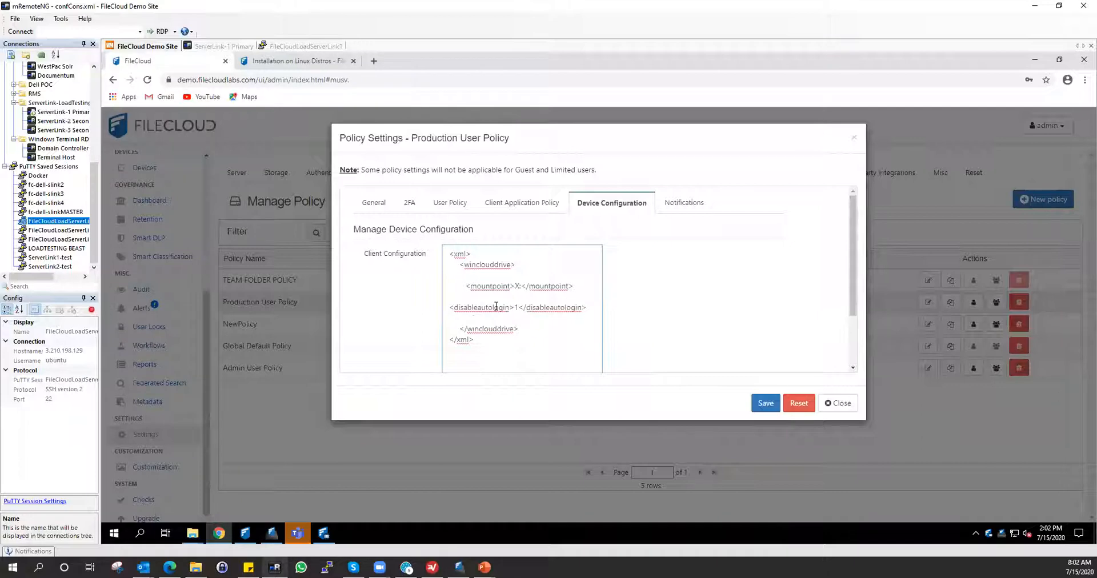
pyautogui.scroll(-3, 496, 299)
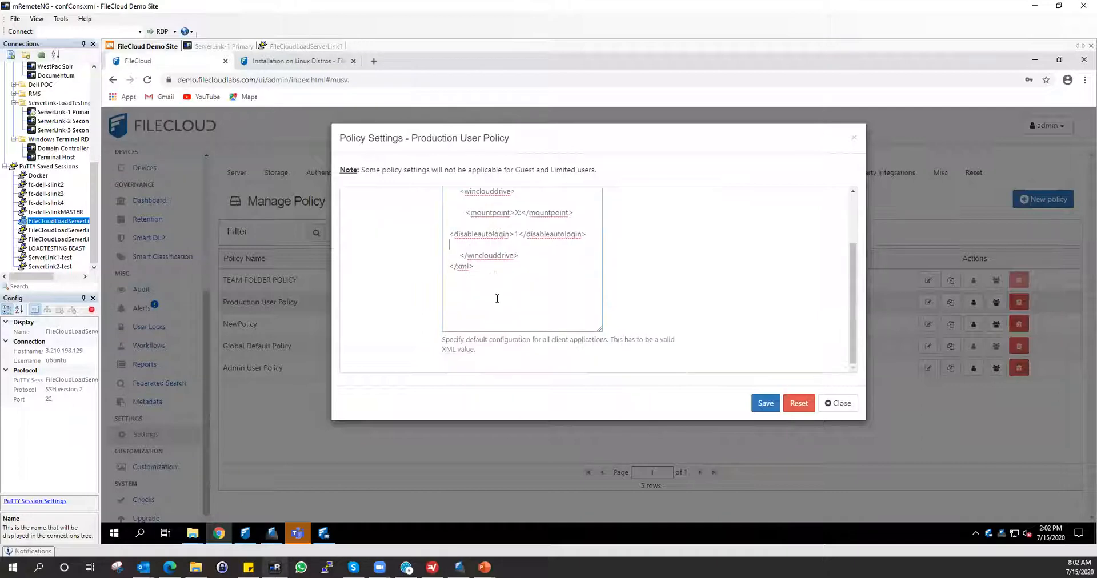
pyautogui.scroll(3, 497, 298)
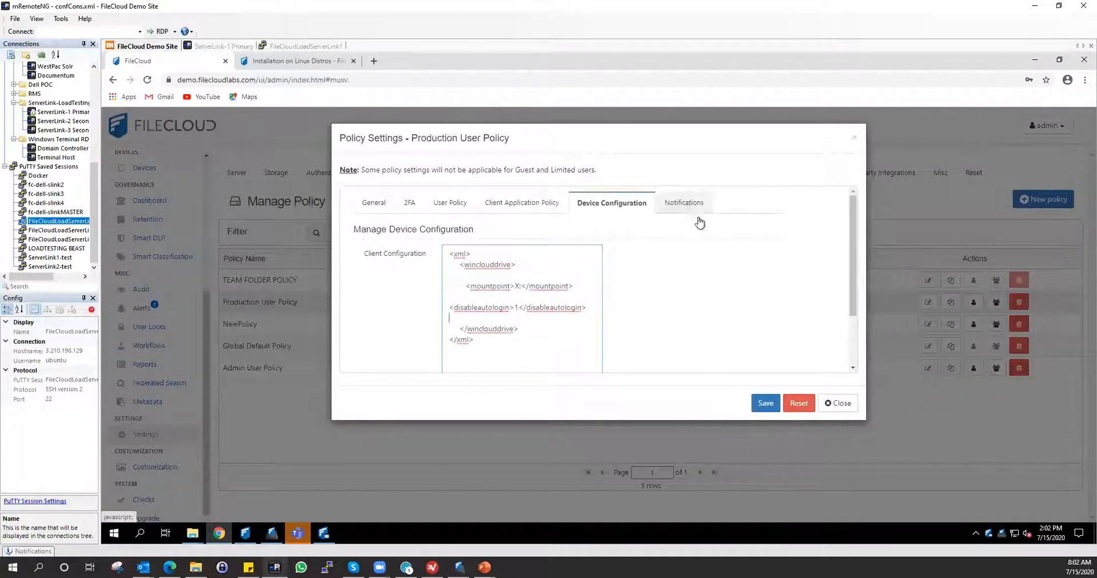
pyautogui.click(766, 404)
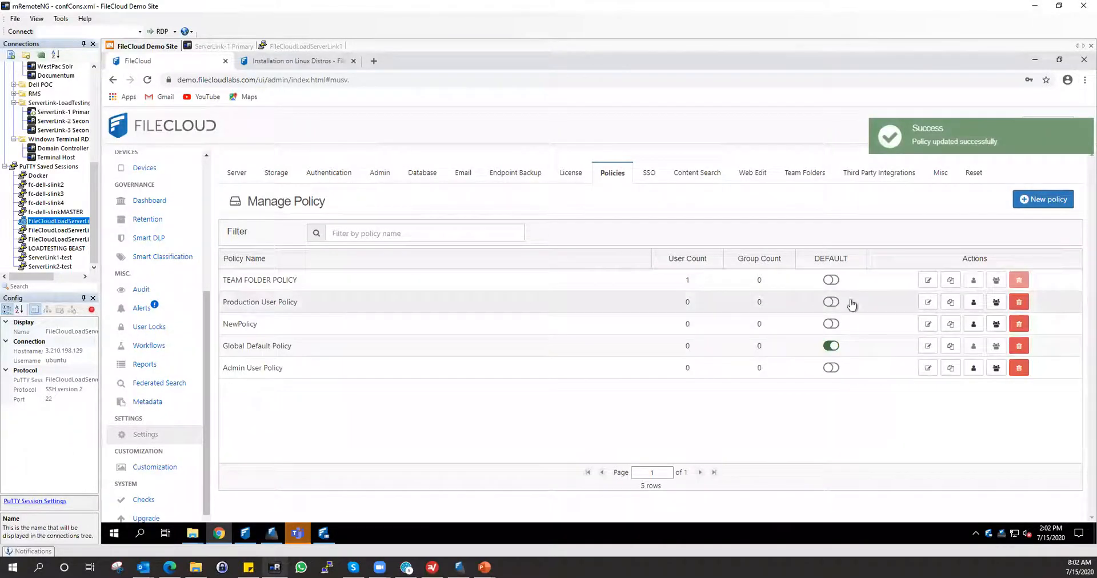
# - Assign demo_user to the Production User Policy and close the policy users dialog
pyautogui.click(973, 303)
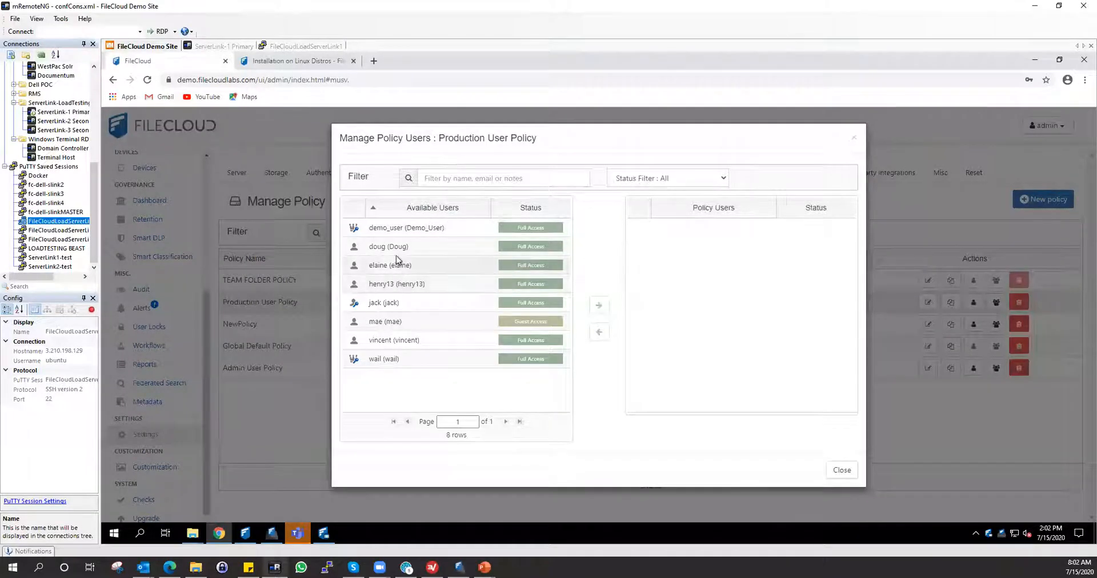
pyautogui.click(403, 227)
pyautogui.click(599, 306)
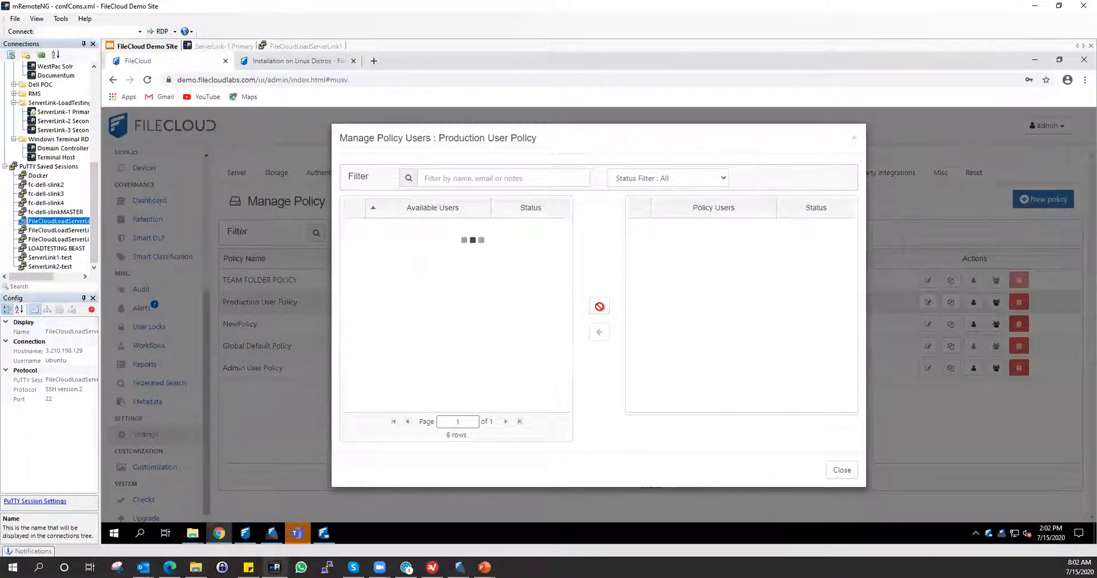
pyautogui.click(829, 473)
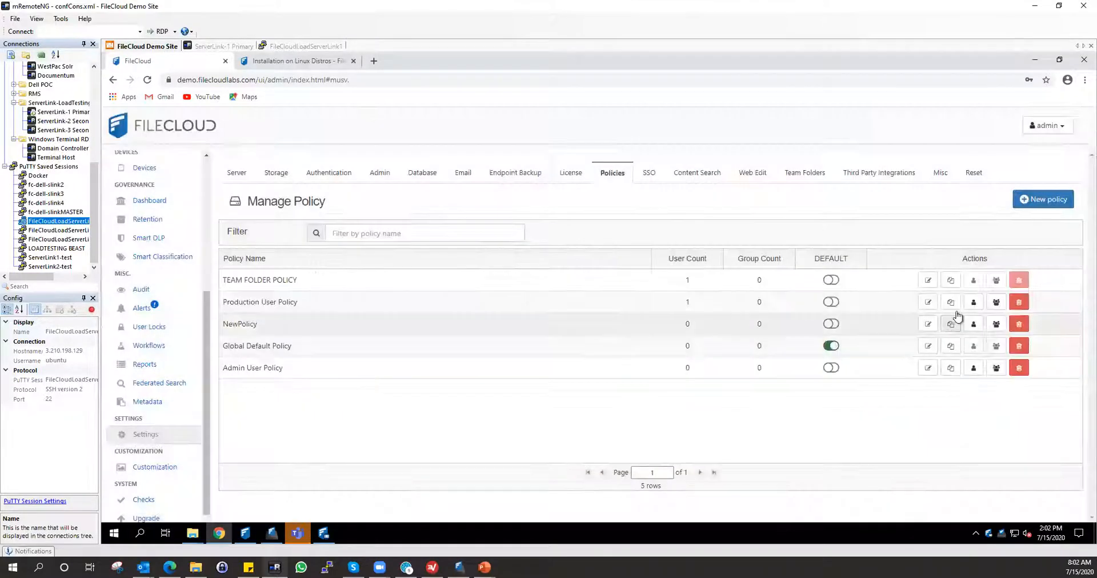
# - Inspect the groups available for the Production User Policy, highlighting FileCloud_Admins, and close the dialog without assigning any
pyautogui.click(996, 302)
pyautogui.click(372, 217)
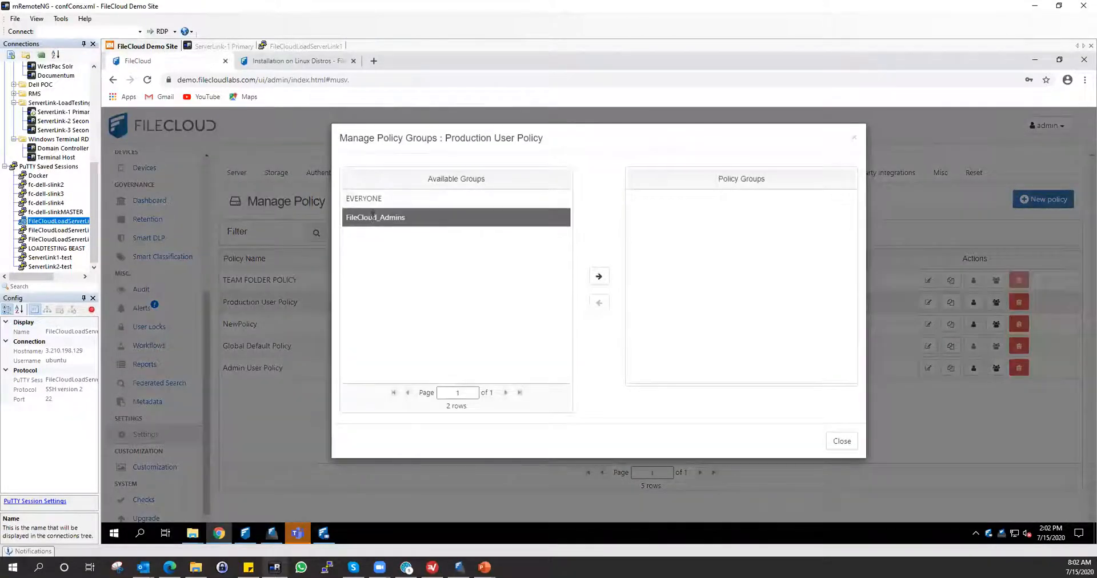
pyautogui.click(835, 441)
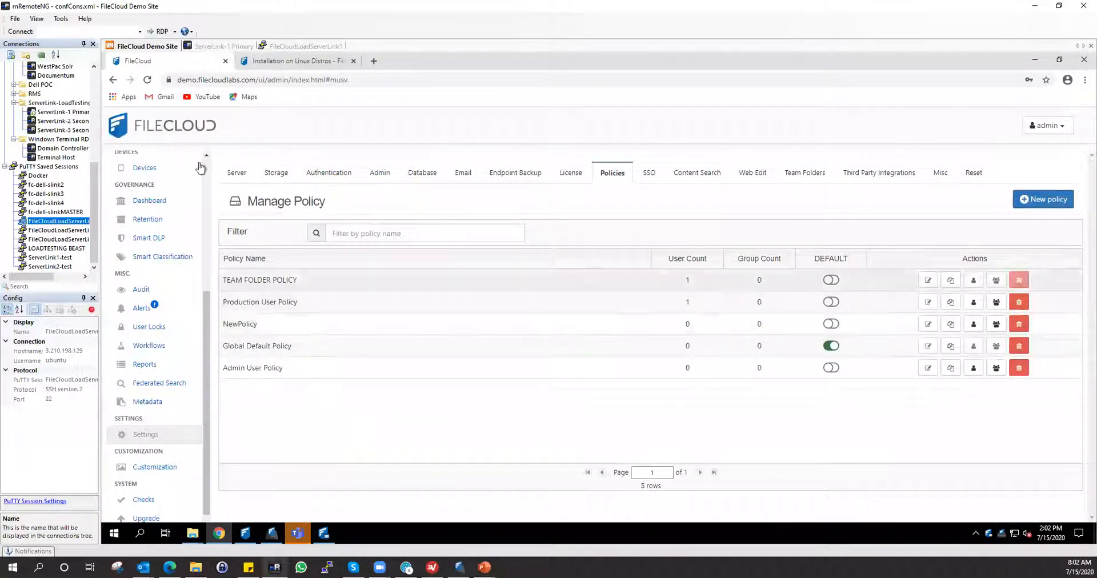
# - Copy the full web address of the admin portal page
pyautogui.doubleClick(277, 81)
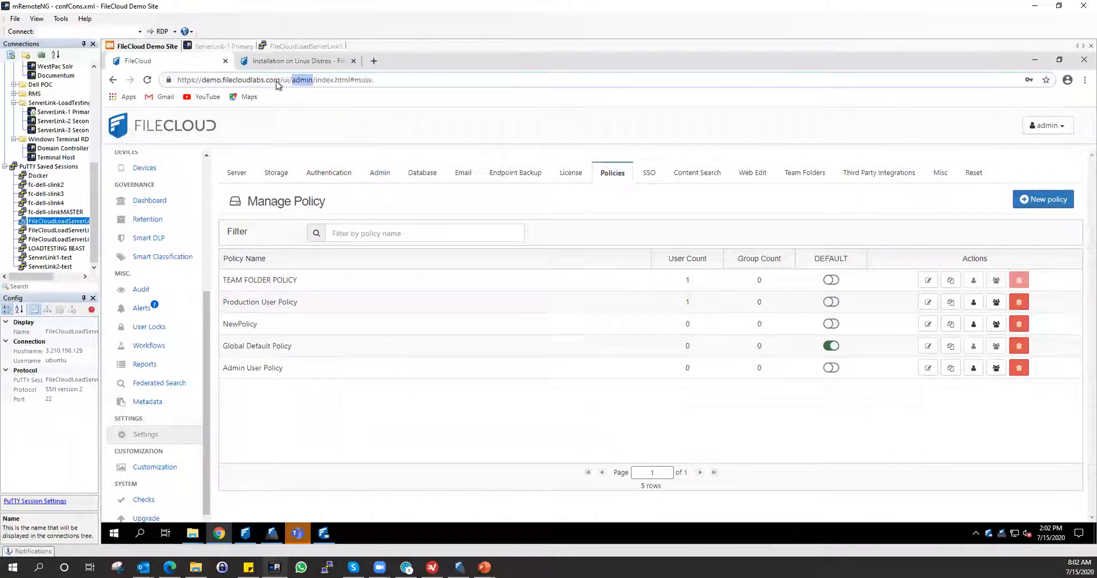
pyautogui.click(277, 81)
pyautogui.hotkey('ctrl', 'c')
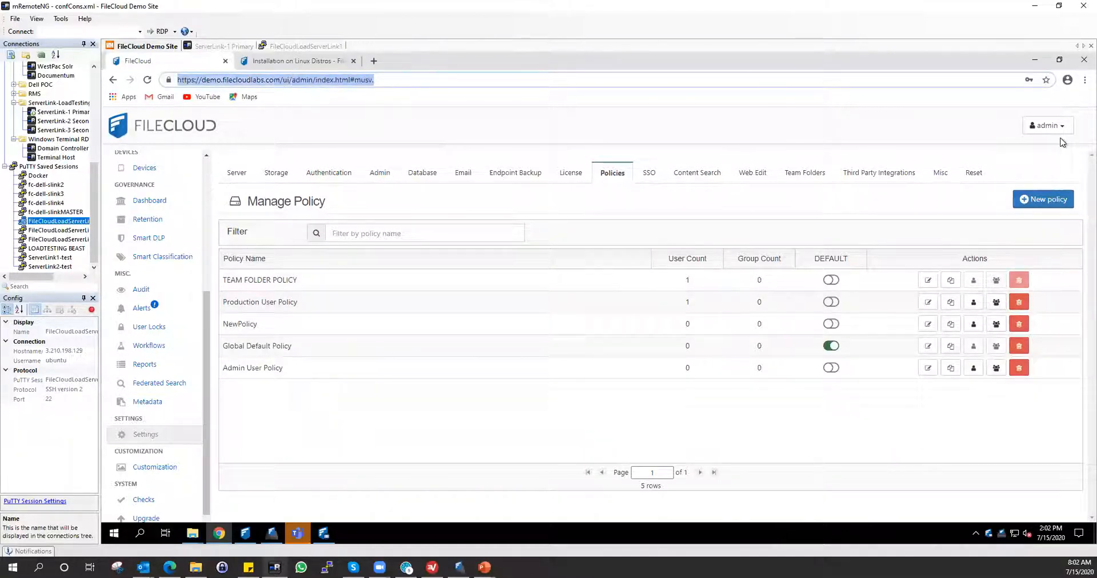
# - Open the user website from the admin portal and log in as demo_user with the saved account password
pyautogui.scroll(4, 171, 213)
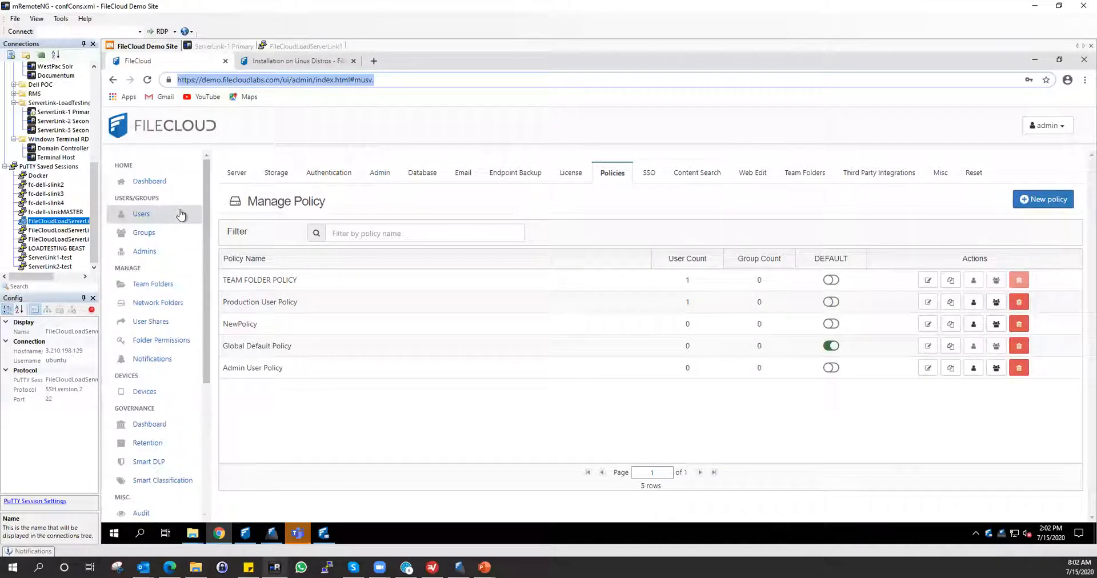
pyautogui.click(1055, 126)
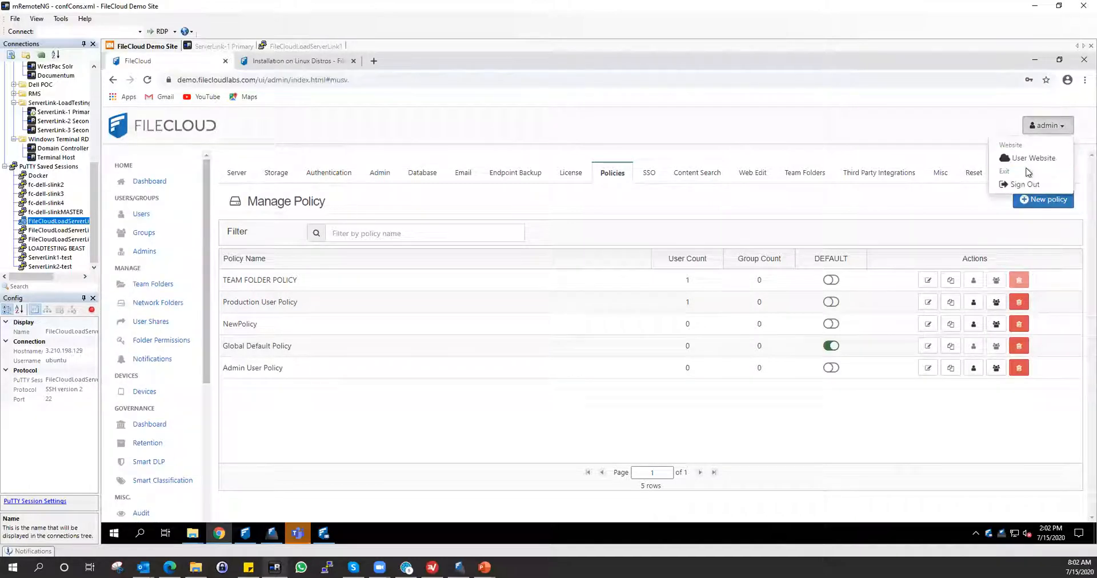
pyautogui.click(1032, 158)
pyautogui.click(330, 80)
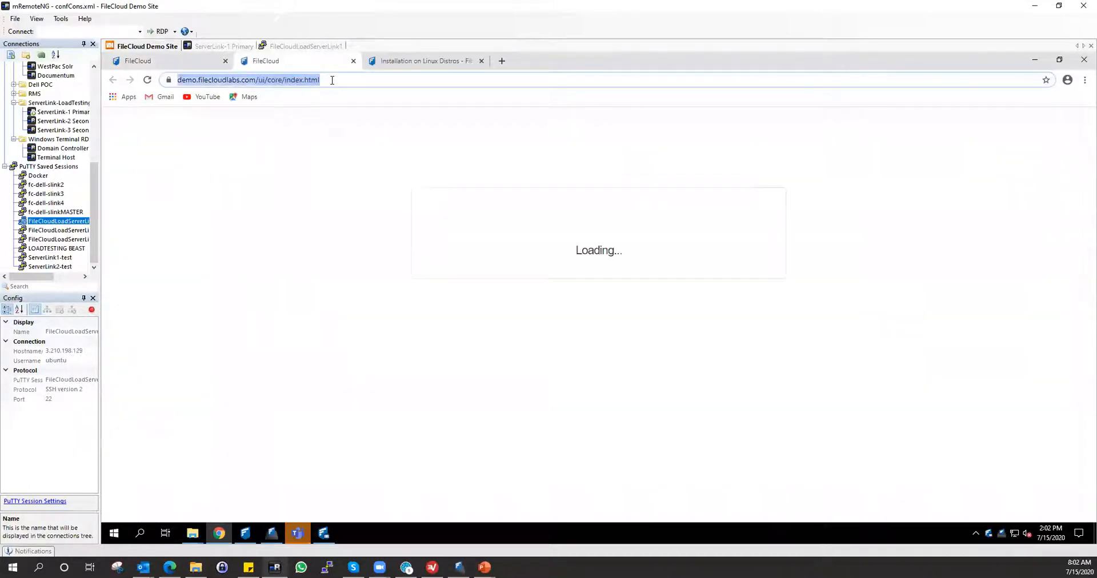
pyautogui.hotkey('ctrl', 'v')
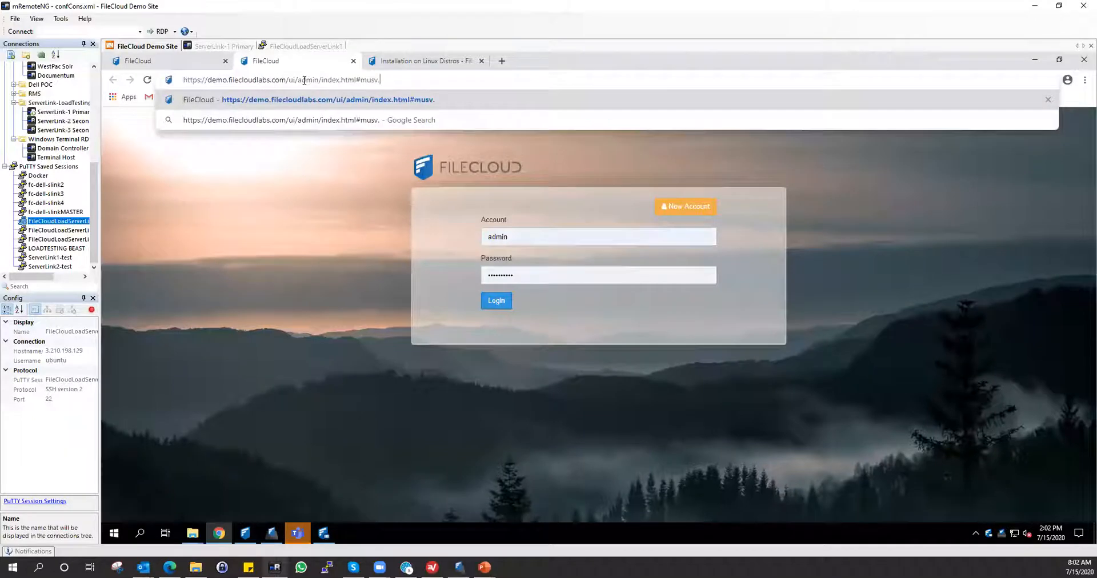
pyautogui.click(530, 238)
pyautogui.click(533, 328)
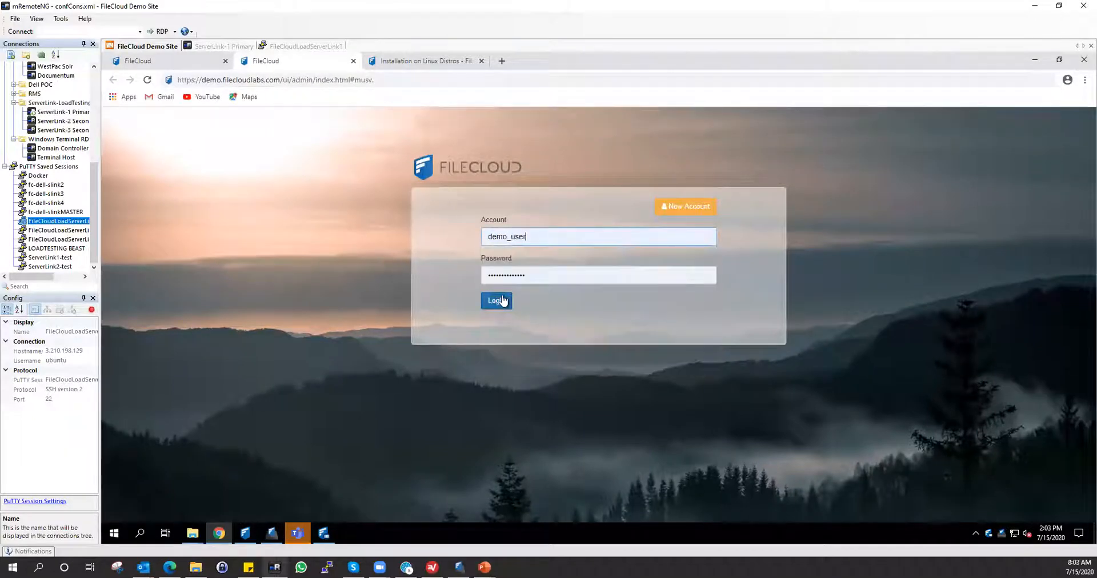
pyautogui.click(502, 301)
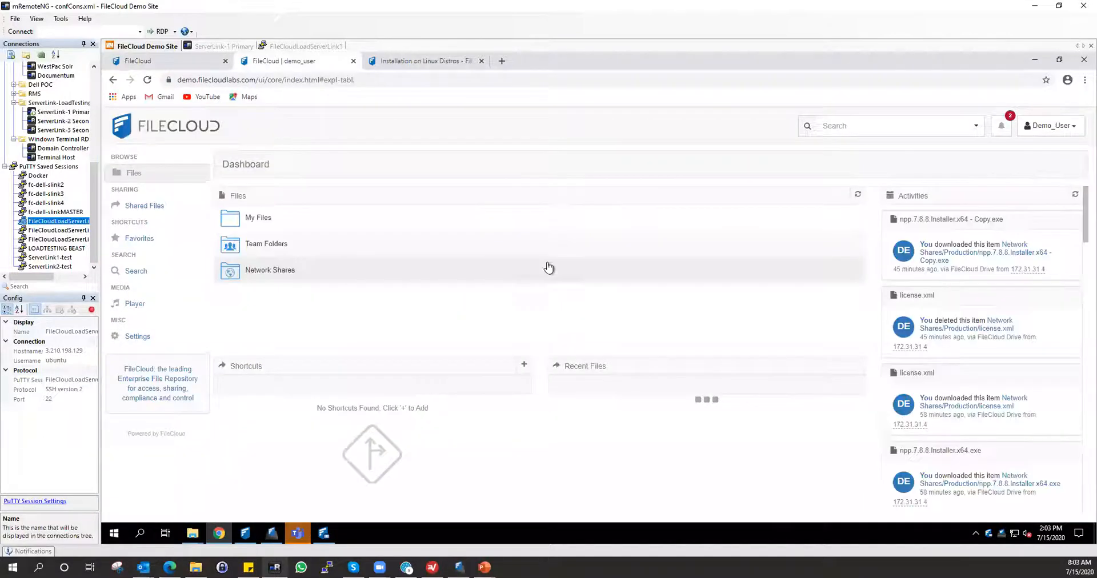
# - Open the user account settings and highlight the used and allocated disk space for My Files
pyautogui.click(140, 337)
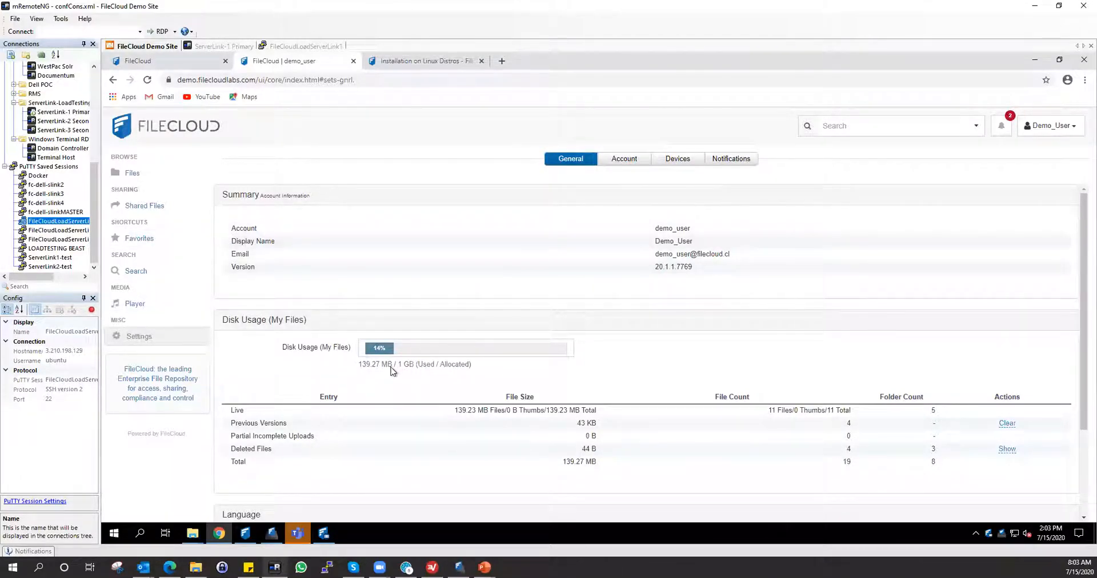
pyautogui.moveTo(360, 365); pyautogui.dragTo(476, 371)
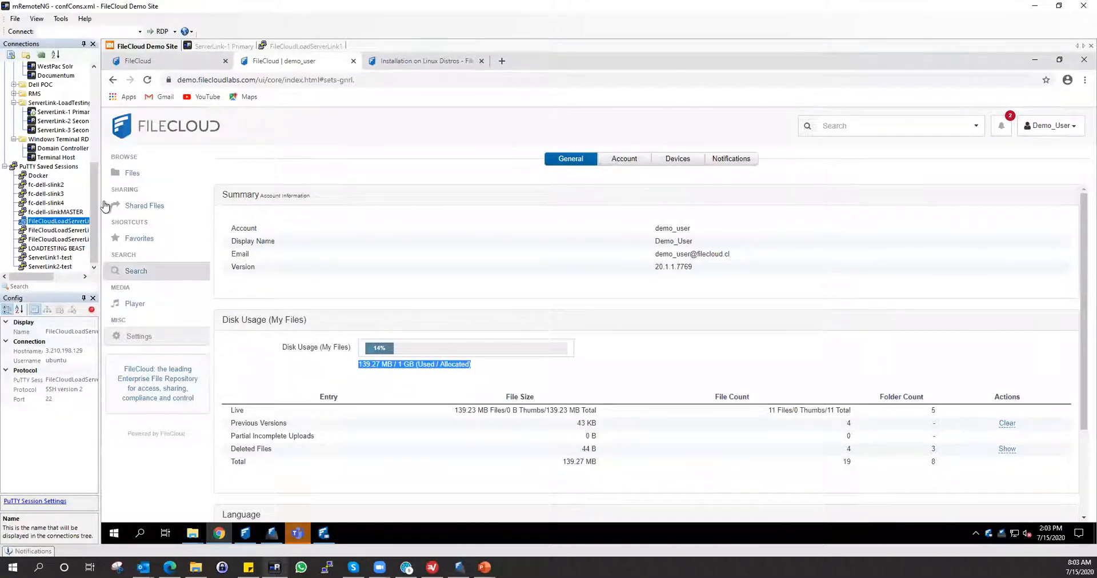
# - Try to share VSCodeUserSetup-x64-1.46.1.exe from the Development team folder and dismiss the resulting dialog
pyautogui.click(132, 173)
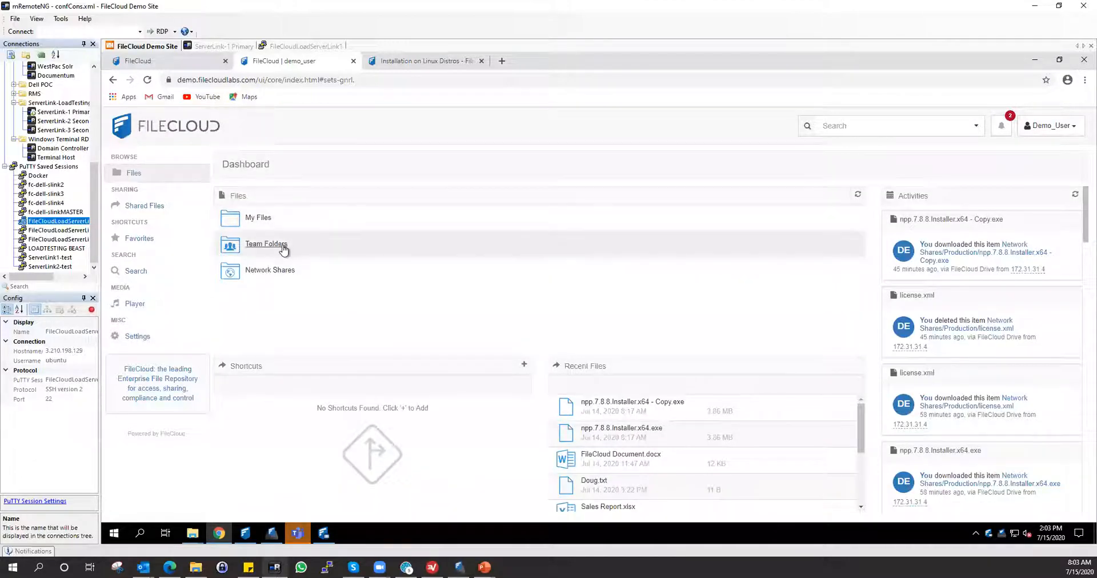
pyautogui.click(284, 248)
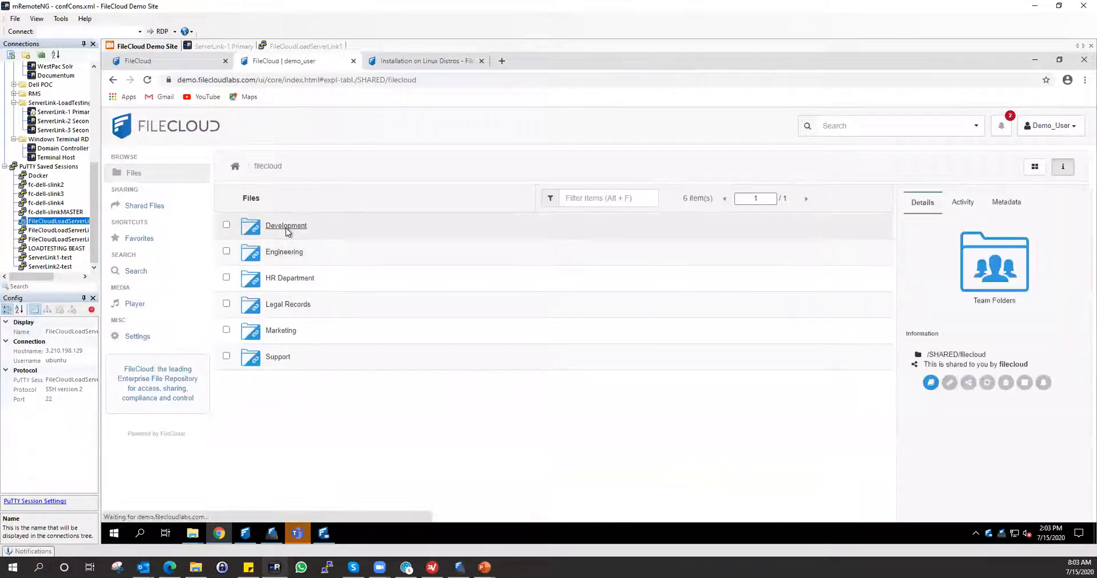
pyautogui.click(286, 228)
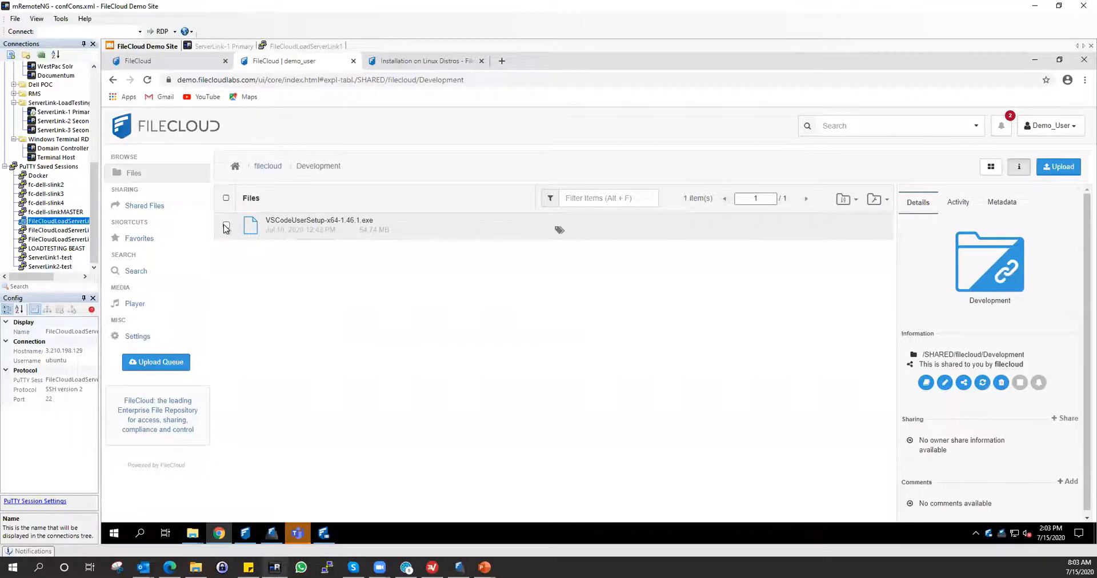
pyautogui.click(228, 230)
pyautogui.click(385, 166)
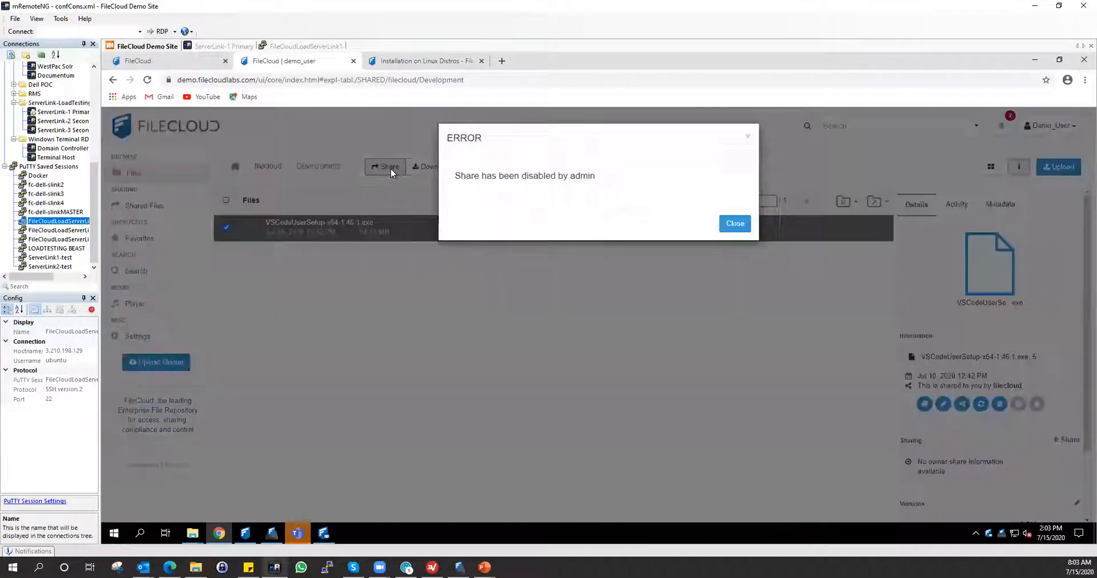
pyautogui.moveTo(460, 174); pyautogui.dragTo(636, 182)
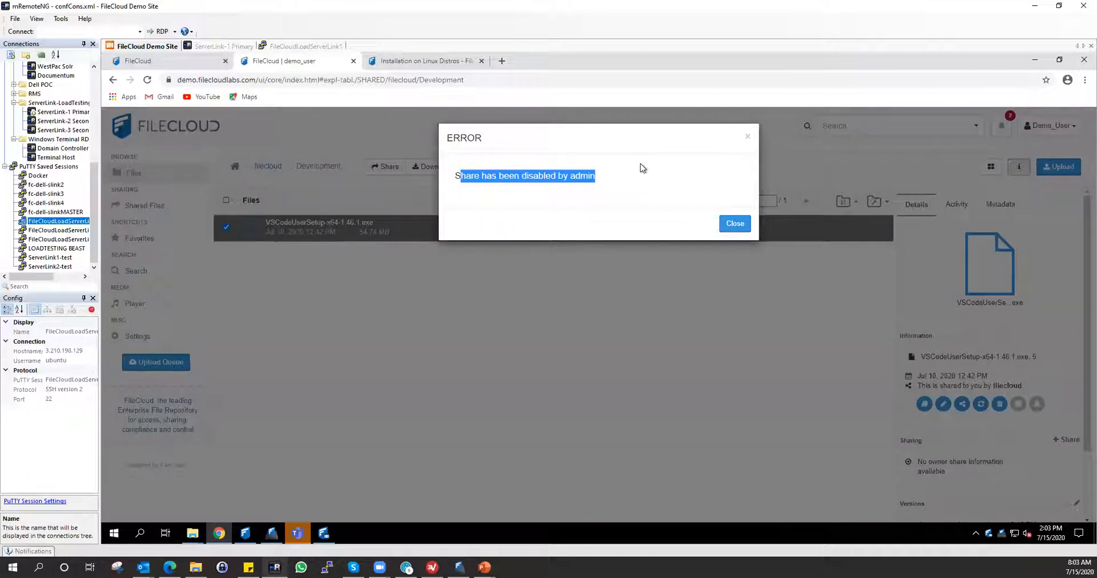
pyautogui.click(740, 225)
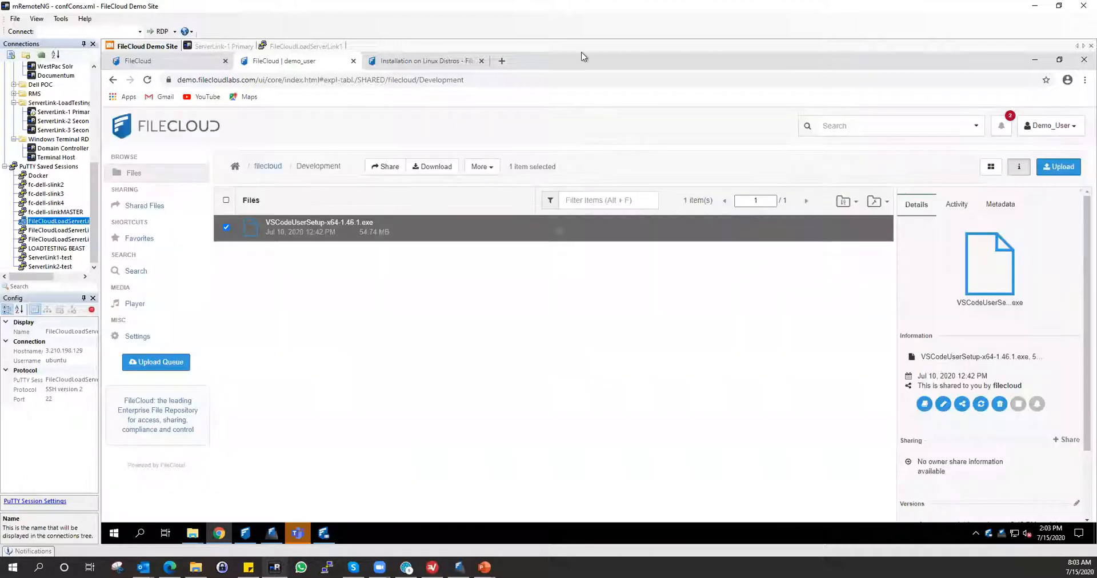
# - Return to the admin portal, examine the Production User Policy's share mode and storage quota, and close its settings
pyautogui.click(160, 62)
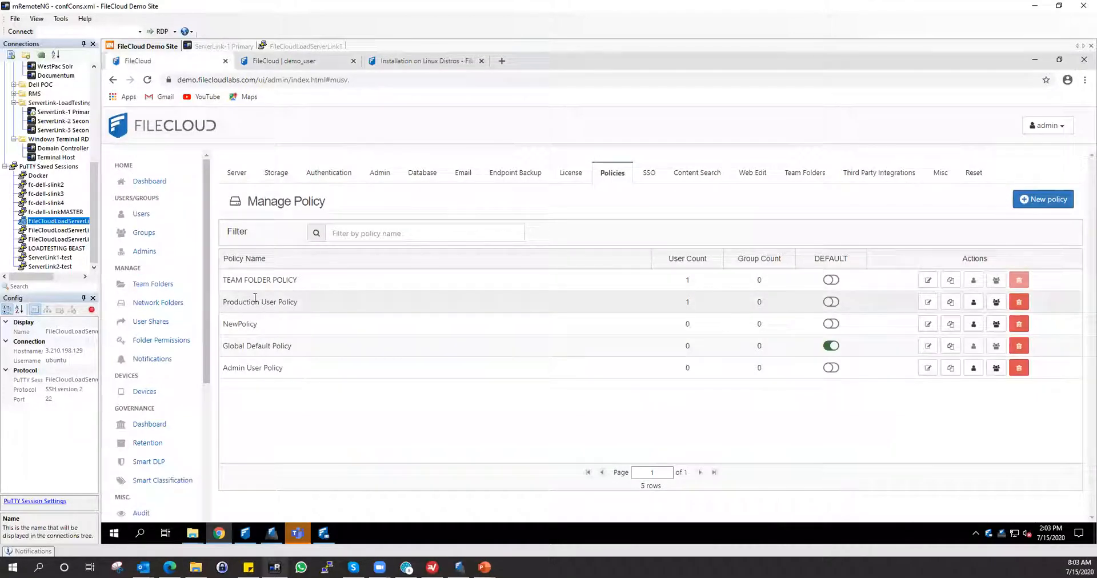
pyautogui.moveTo(243, 302); pyautogui.dragTo(371, 303)
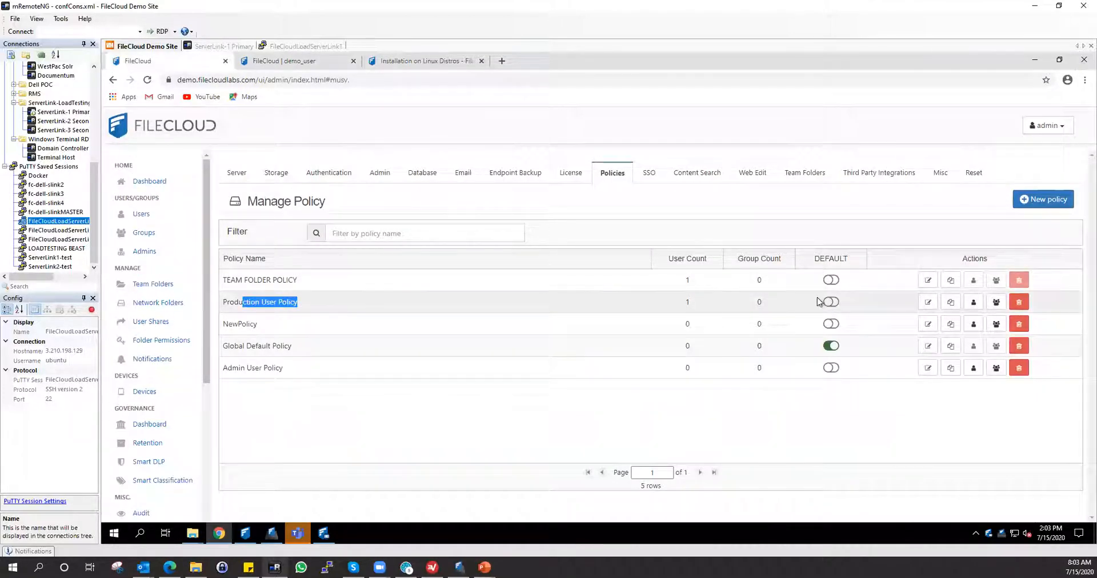
pyautogui.click(928, 305)
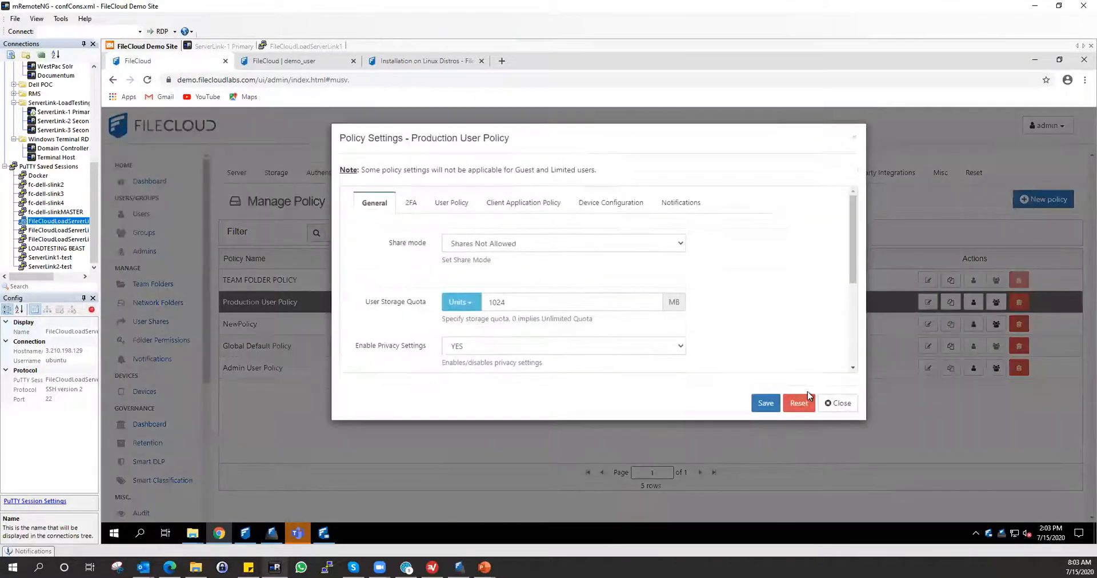
pyautogui.click(839, 403)
# - Remove demo_user from the Production User Policy and close the policy users dialog
pyautogui.click(974, 302)
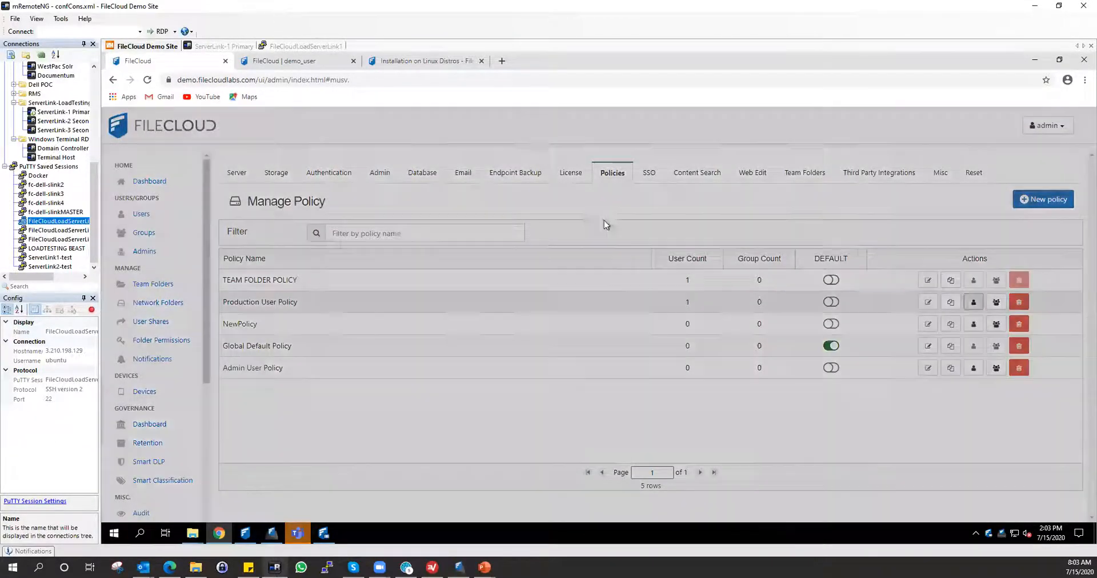
pyautogui.click(677, 229)
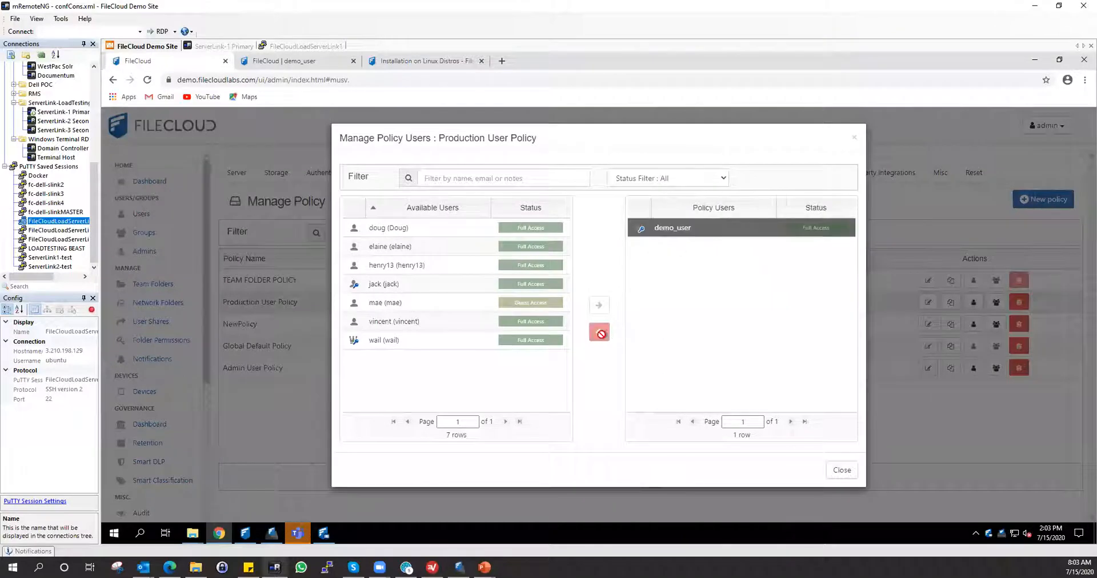
pyautogui.click(599, 332)
pyautogui.click(845, 469)
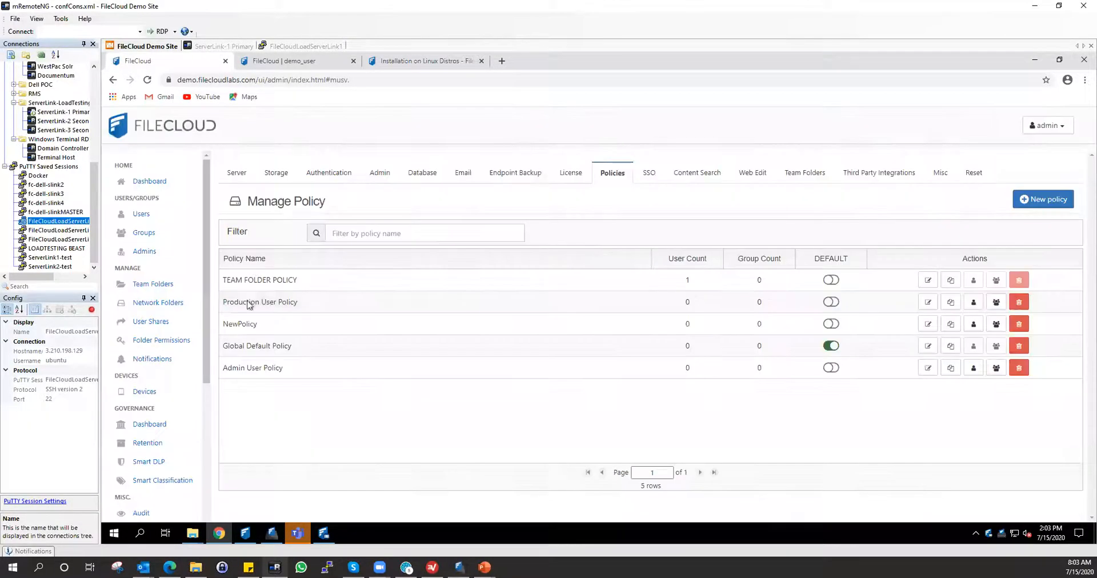
# - Switch the Admin User Policy's user storage quota unit to GB, giving 10 GB, and save the policy
pyautogui.click(927, 369)
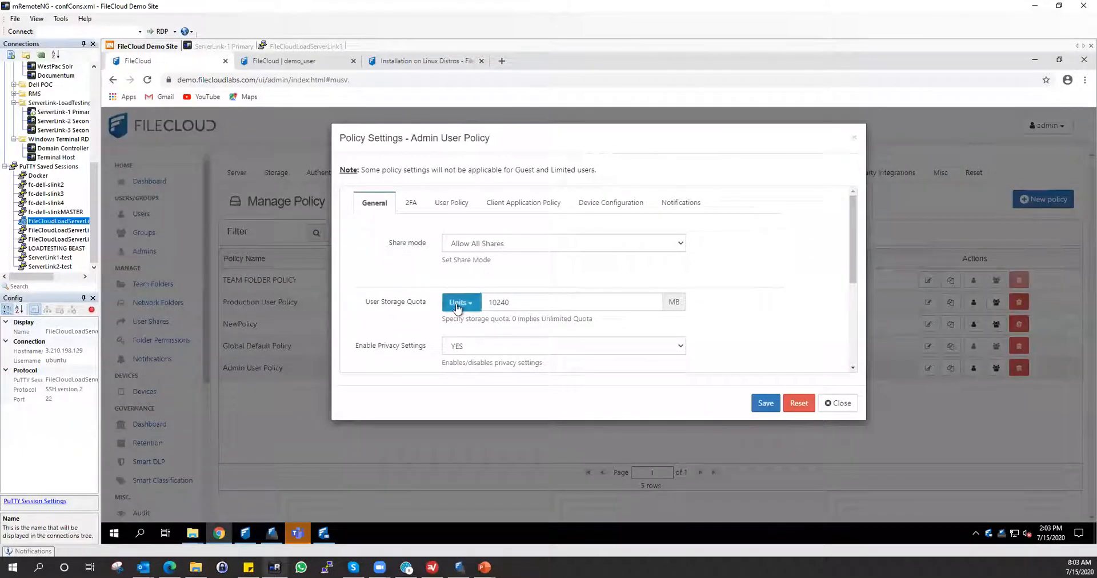
pyautogui.click(460, 302)
pyautogui.click(457, 343)
pyautogui.scroll(-3, 504, 309)
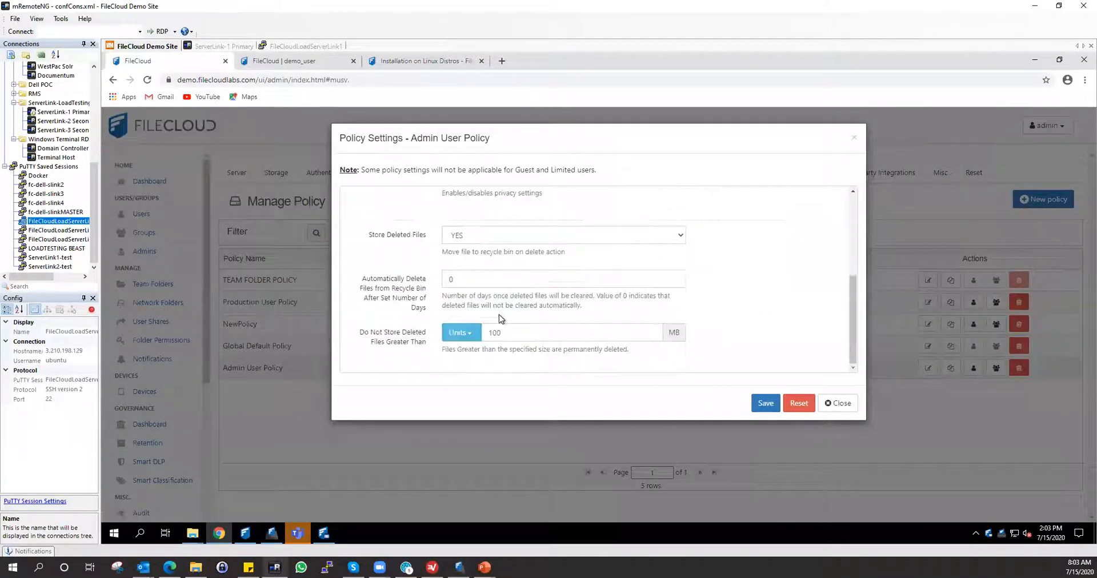
pyautogui.scroll(3, 477, 313)
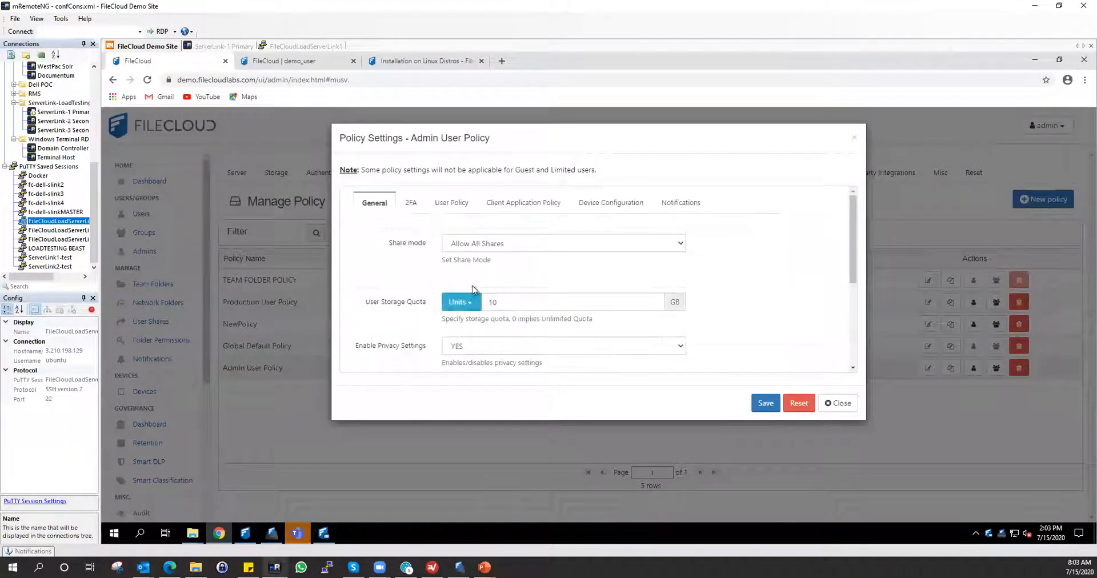
pyautogui.click(464, 203)
pyautogui.click(374, 203)
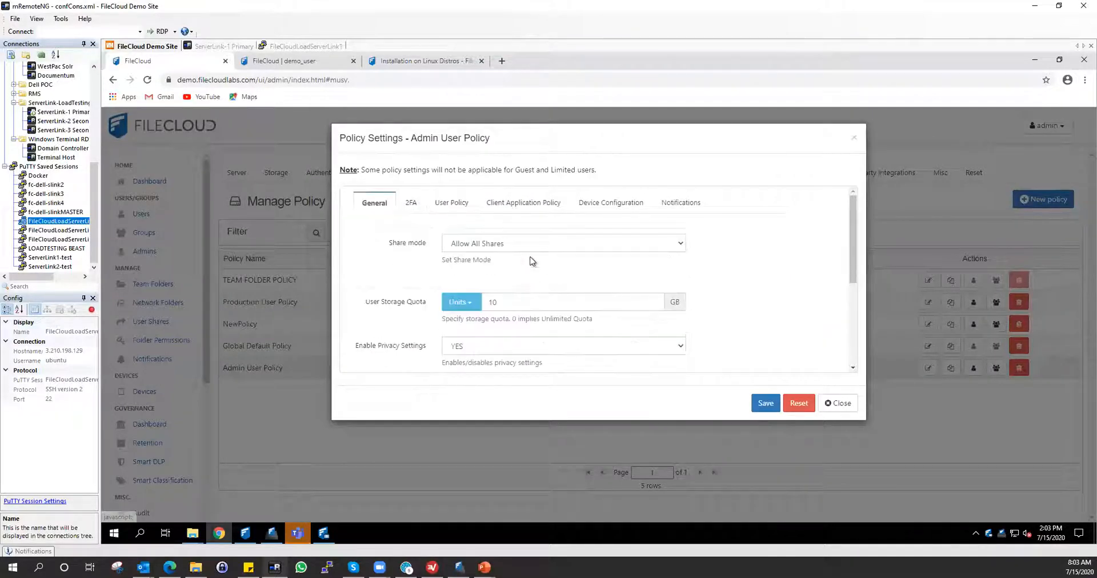
pyautogui.click(766, 403)
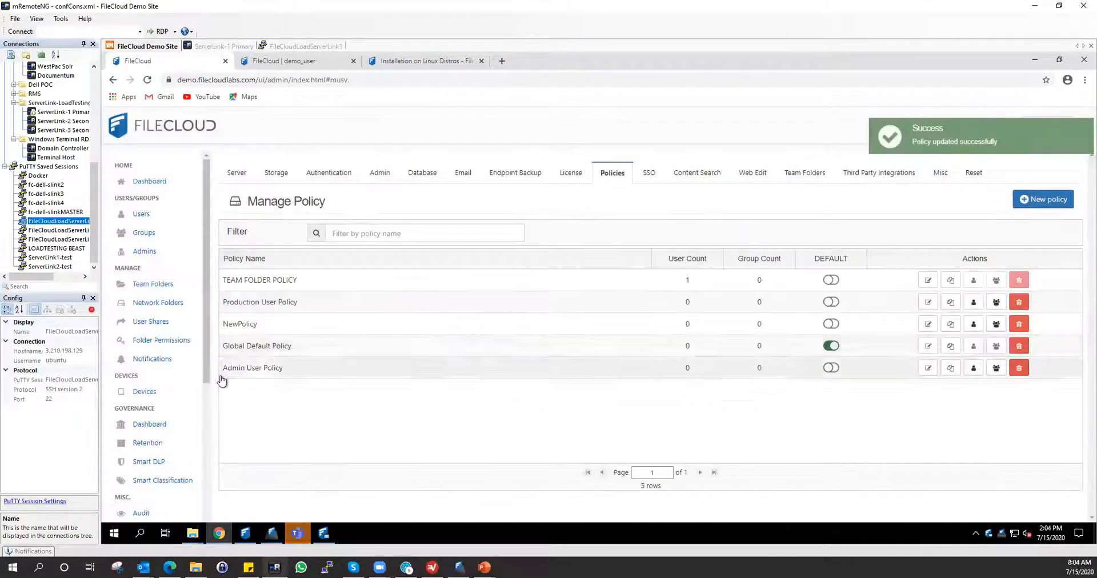
# - Assign demo_user to the Admin User Policy and close the policy users dialog
pyautogui.click(973, 368)
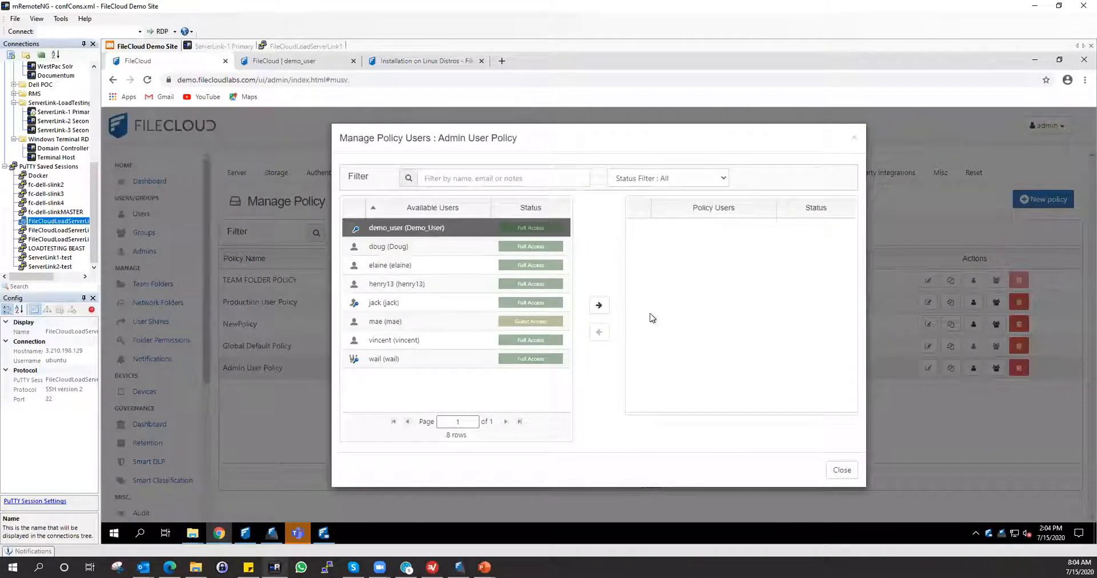
pyautogui.click(599, 306)
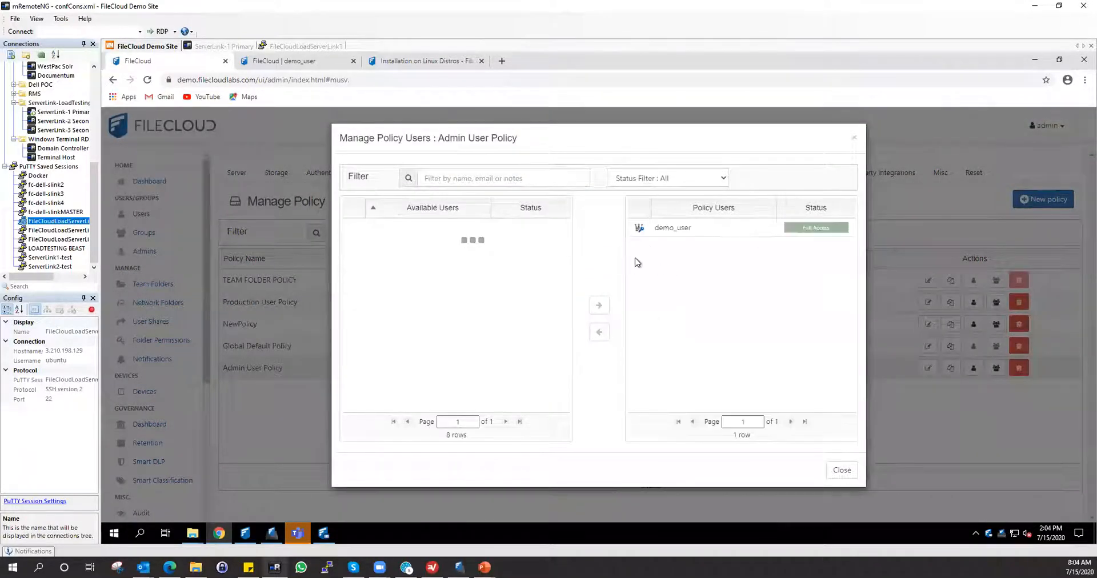
pyautogui.click(846, 476)
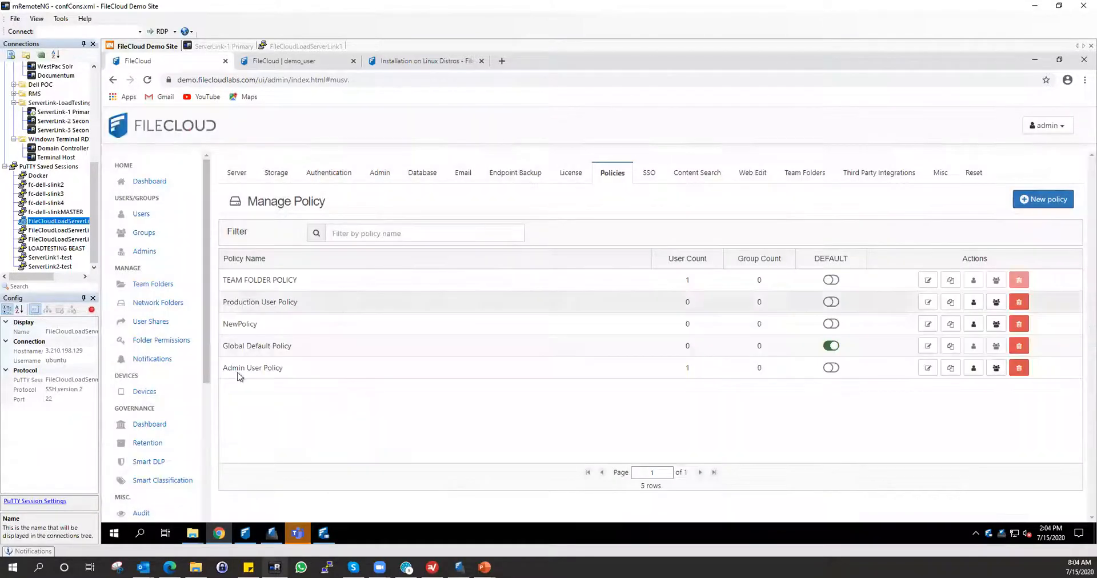
# - Share VSCodeUserSetup-x64-1.46.1.exe from the Development folder on demo_user's website and close the share link dialog
pyautogui.click(296, 61)
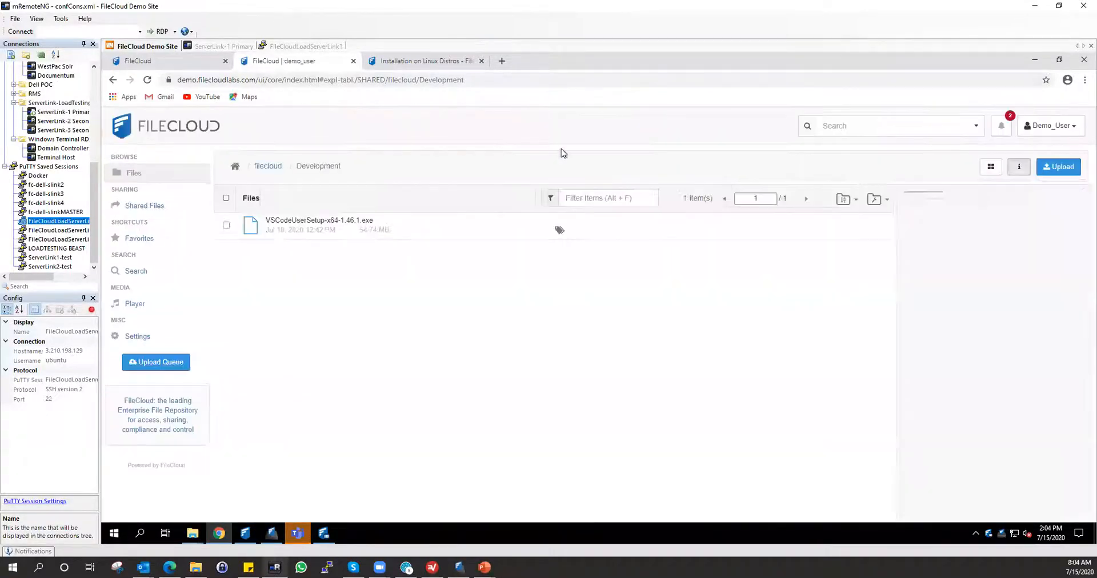
pyautogui.click(281, 223)
pyautogui.click(389, 172)
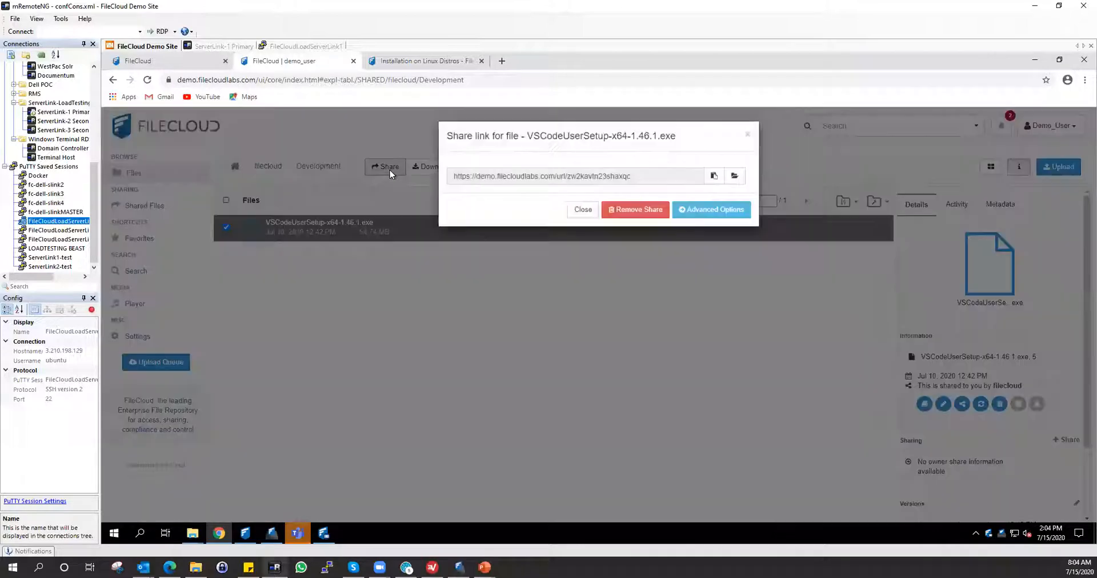
pyautogui.click(748, 136)
# - Check the My Files disk allocation in demo_user's settings under the Admin User Policy
pyautogui.click(147, 337)
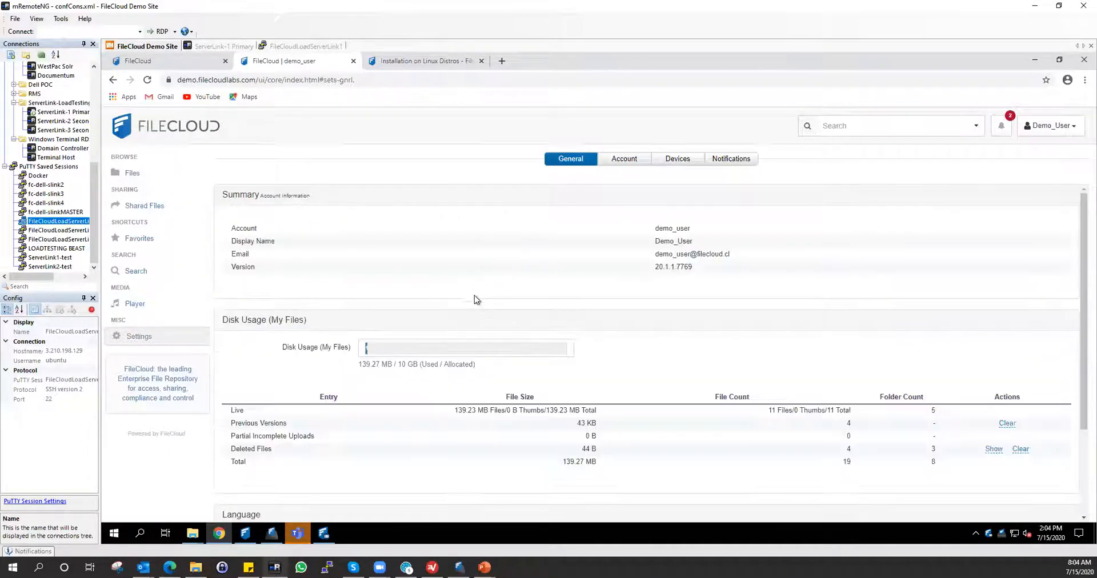
pyautogui.moveTo(358, 364); pyautogui.dragTo(479, 363)
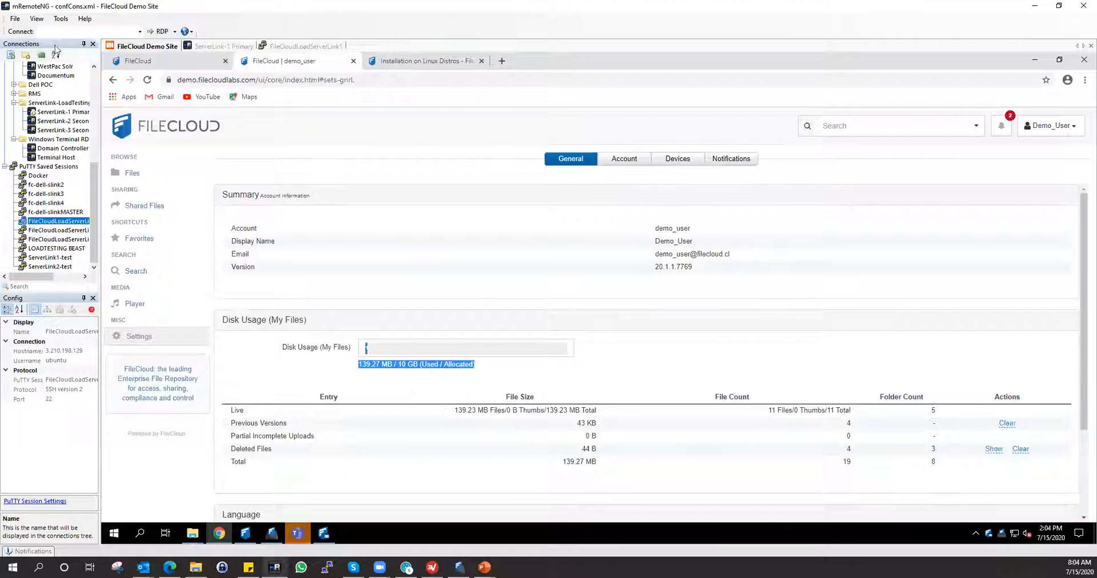
# - Return to the admin portal and open demo_user's details from the Manage Users list
pyautogui.click(148, 65)
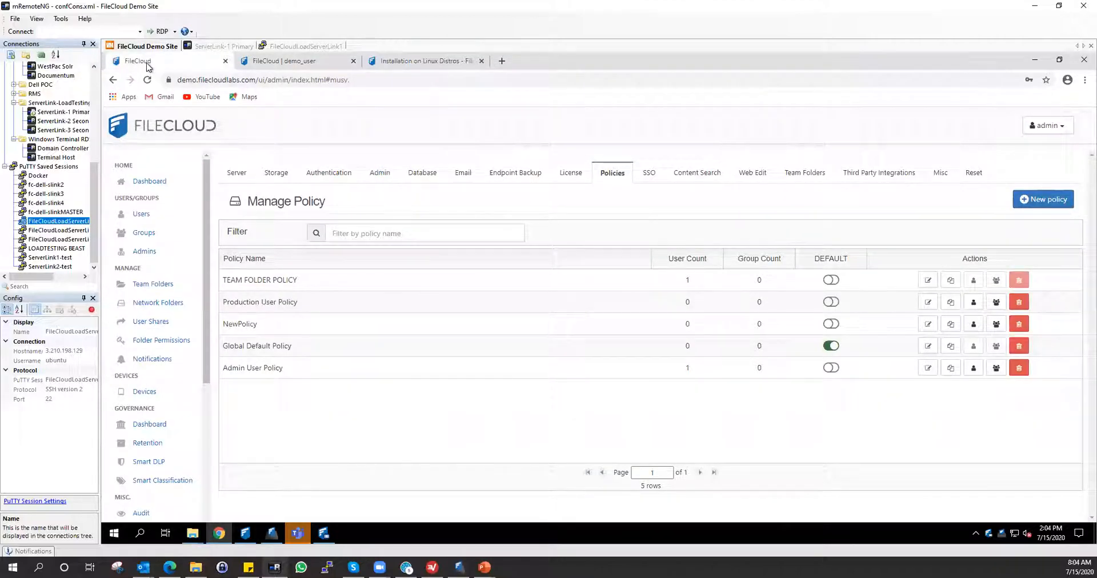
pyautogui.click(145, 215)
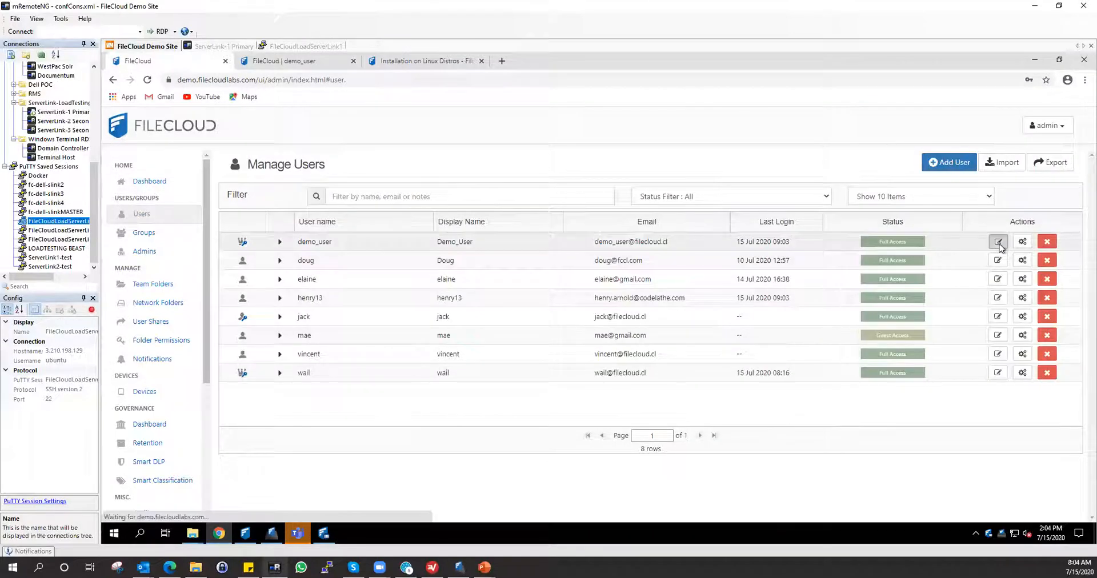
pyautogui.click(998, 241)
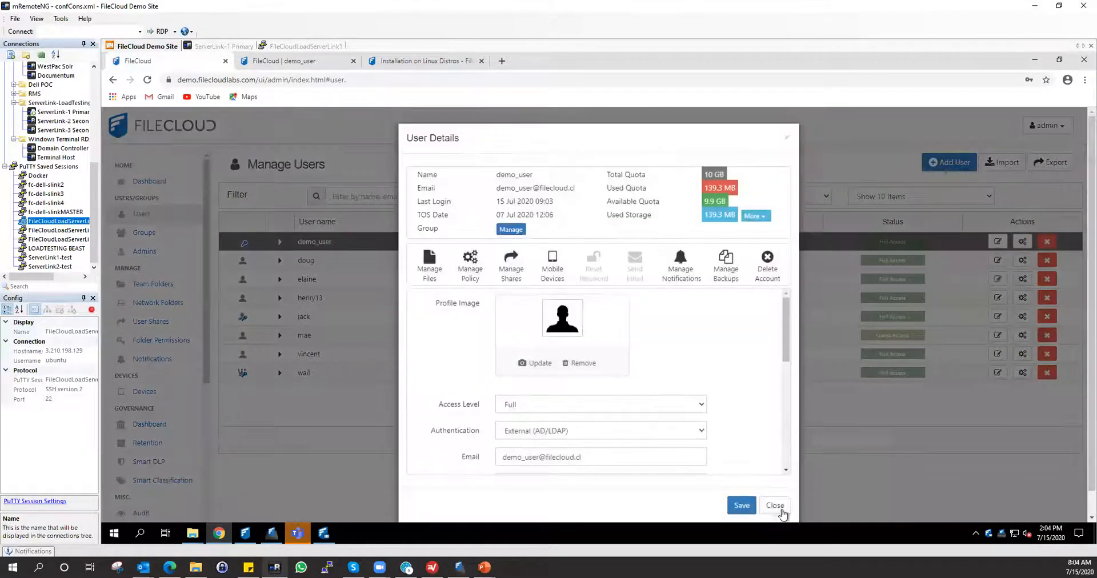
# - Close demo_user's details, then check the policy assigned to demo_user from the Manage Users list and dismiss it
pyautogui.click(778, 509)
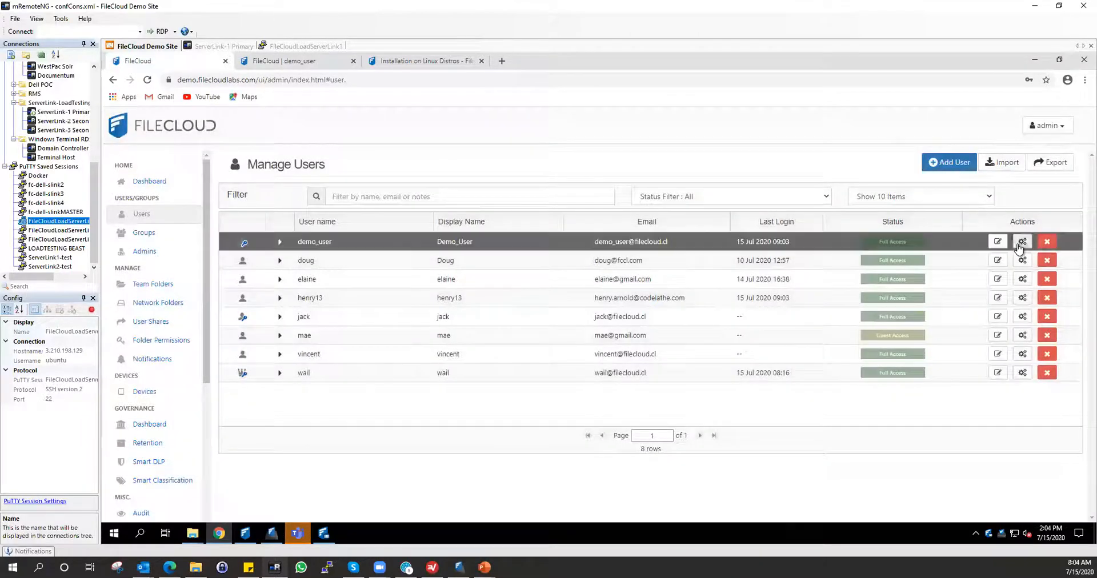
pyautogui.click(1023, 242)
pyautogui.click(855, 410)
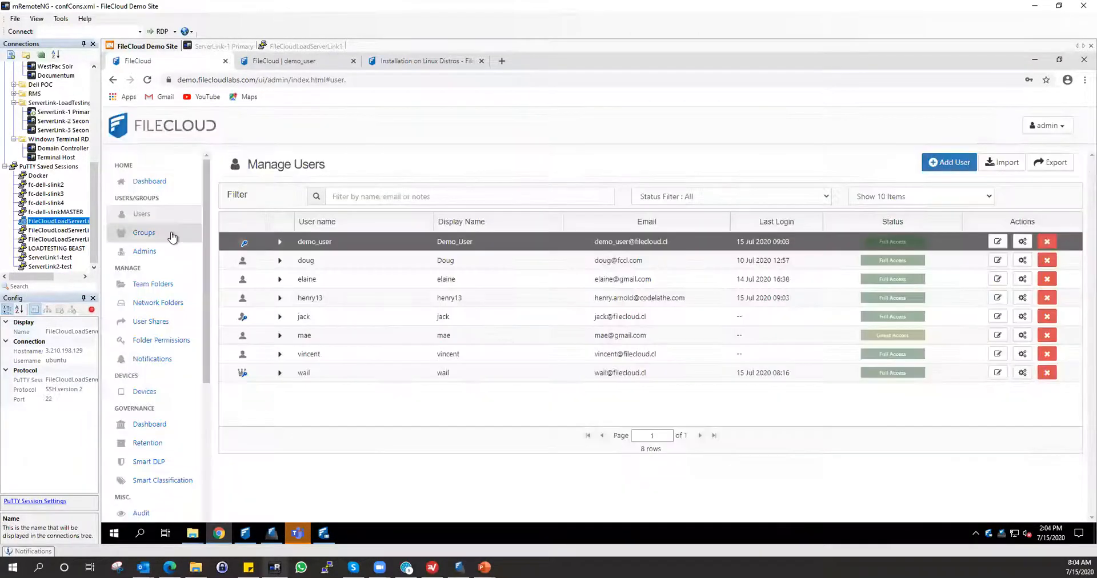
# - Open the Policies section of the server settings to review the user and group counts of each policy
pyautogui.click(171, 233)
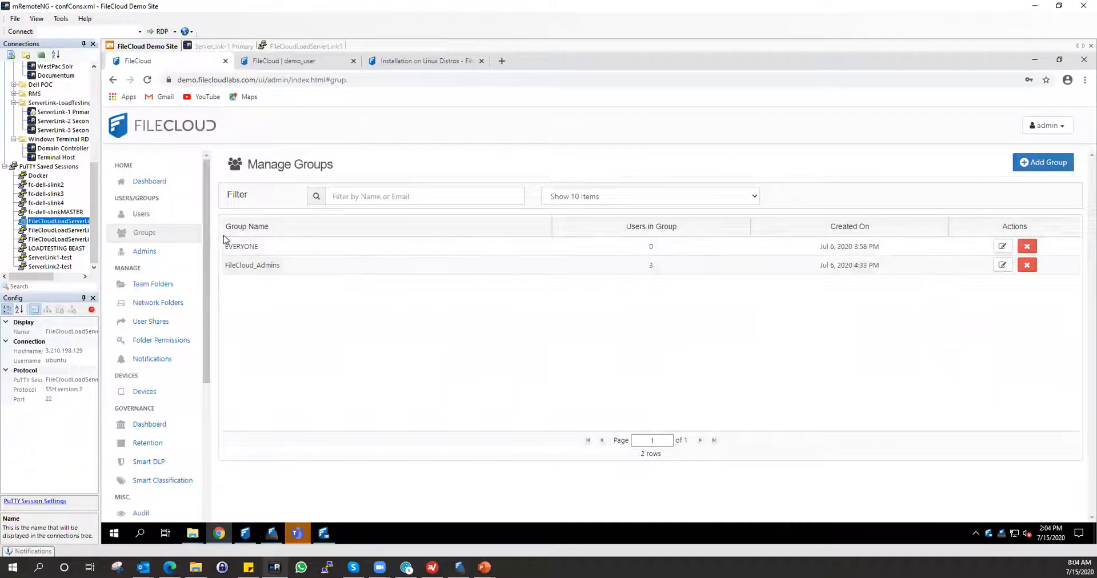
pyautogui.click(151, 213)
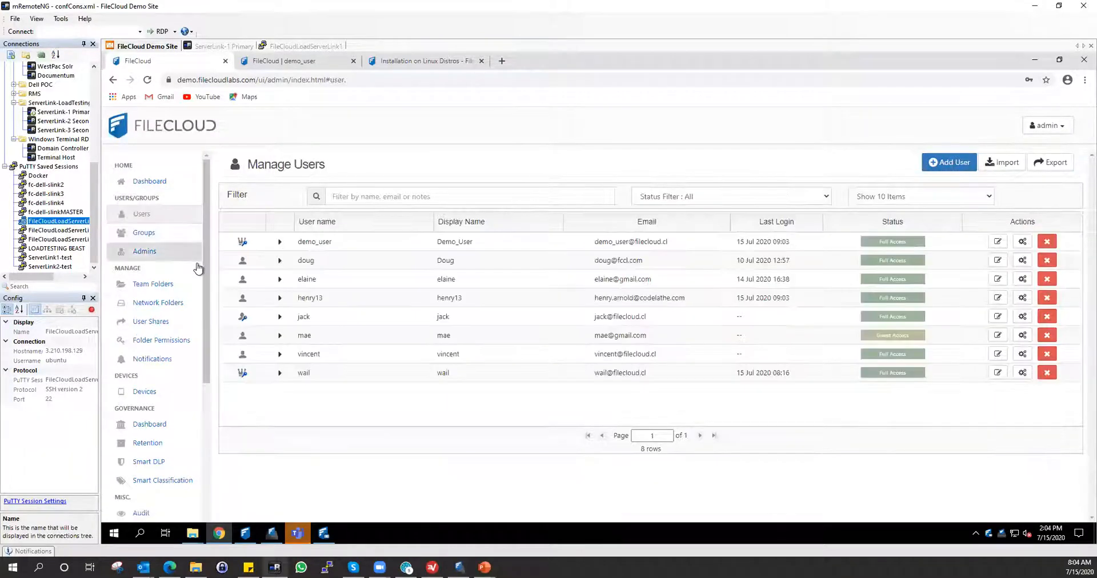
pyautogui.scroll(-4, 195, 320)
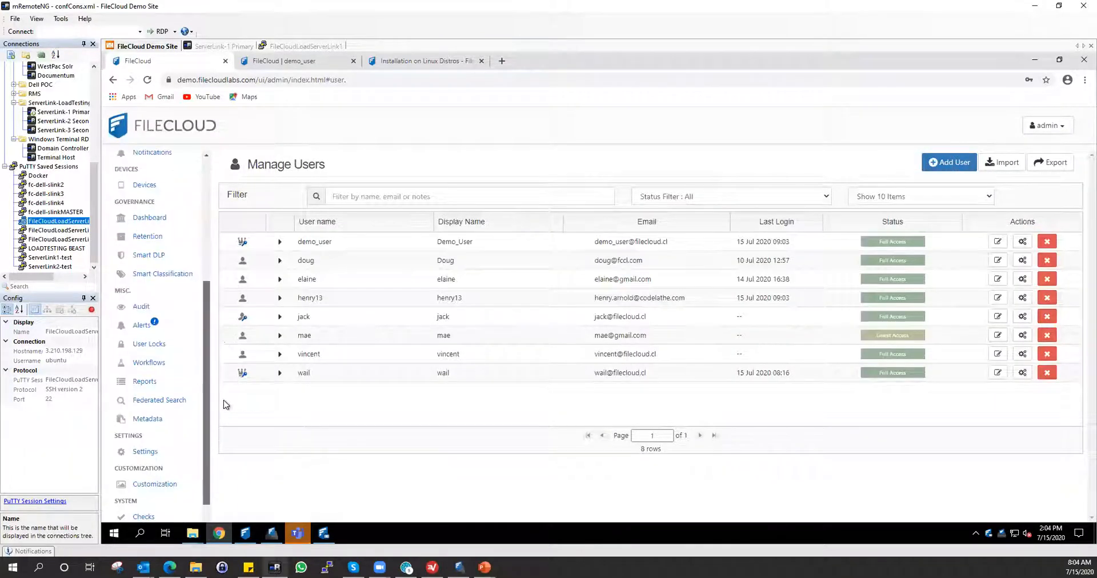
pyautogui.click(154, 453)
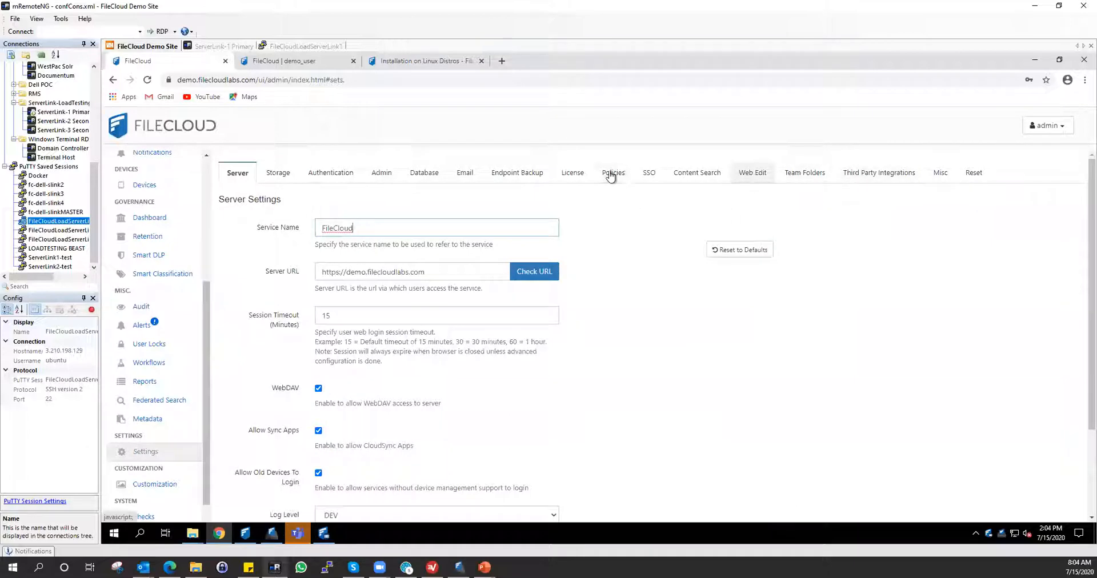
pyautogui.click(611, 173)
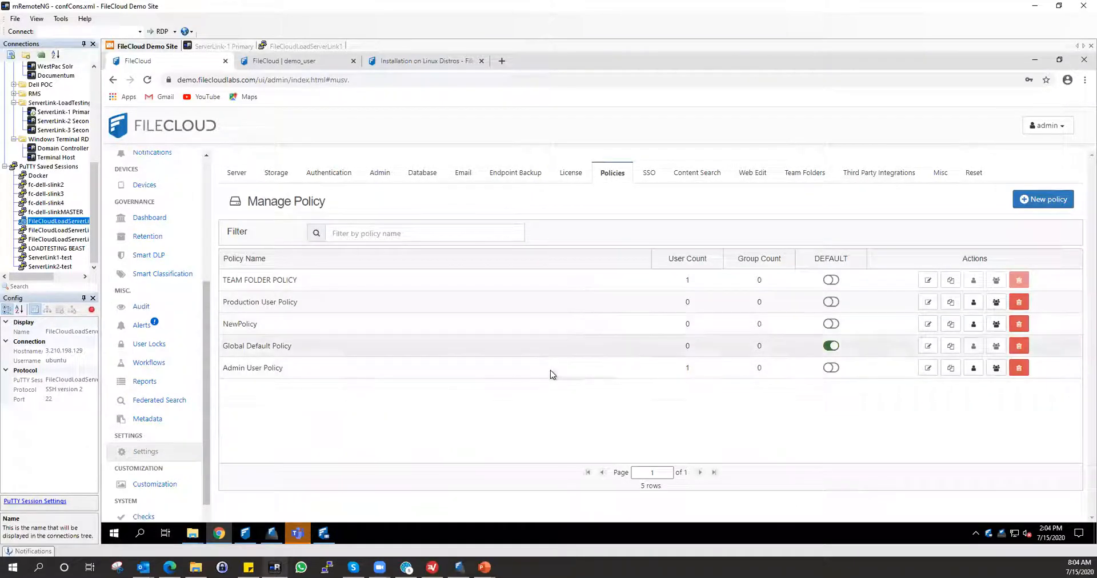
# - Open the FileCloud_Admins group from Manage Groups and bring up its member management
pyautogui.scroll(4, 181, 262)
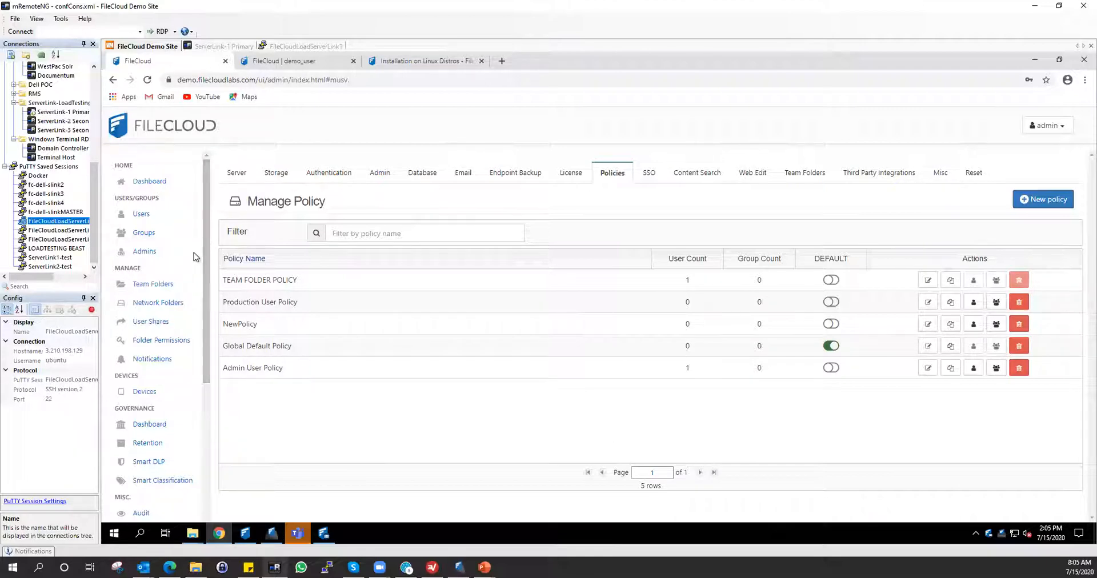
pyautogui.click(180, 241)
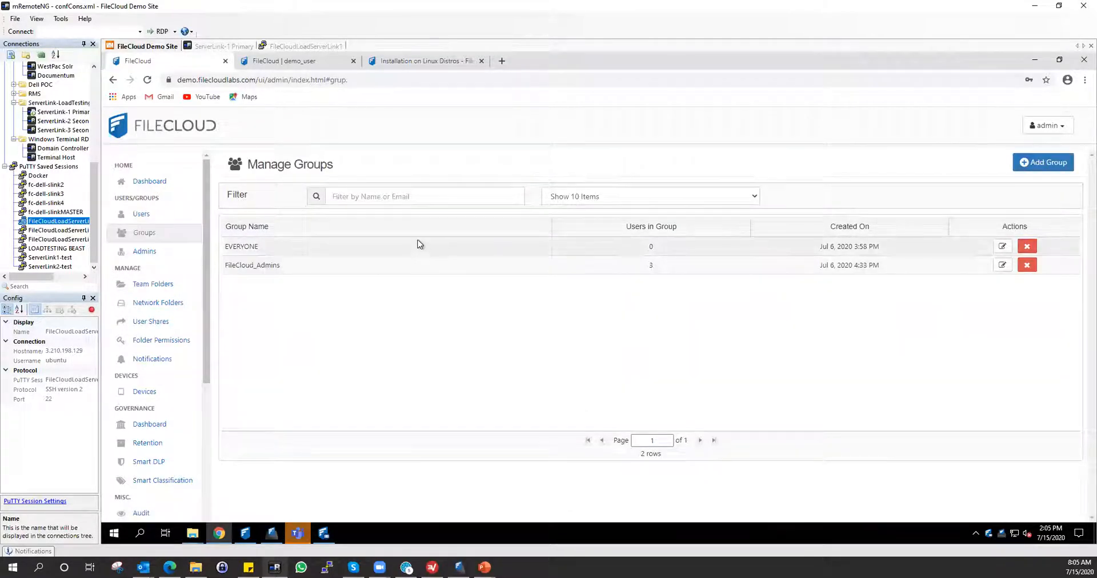
pyautogui.click(1001, 265)
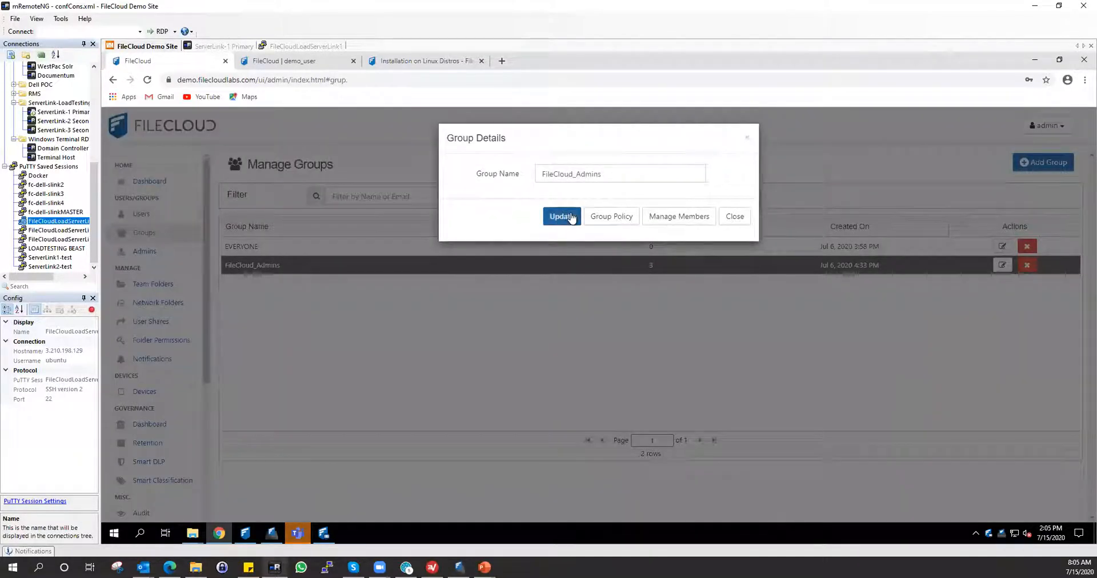
pyautogui.click(672, 216)
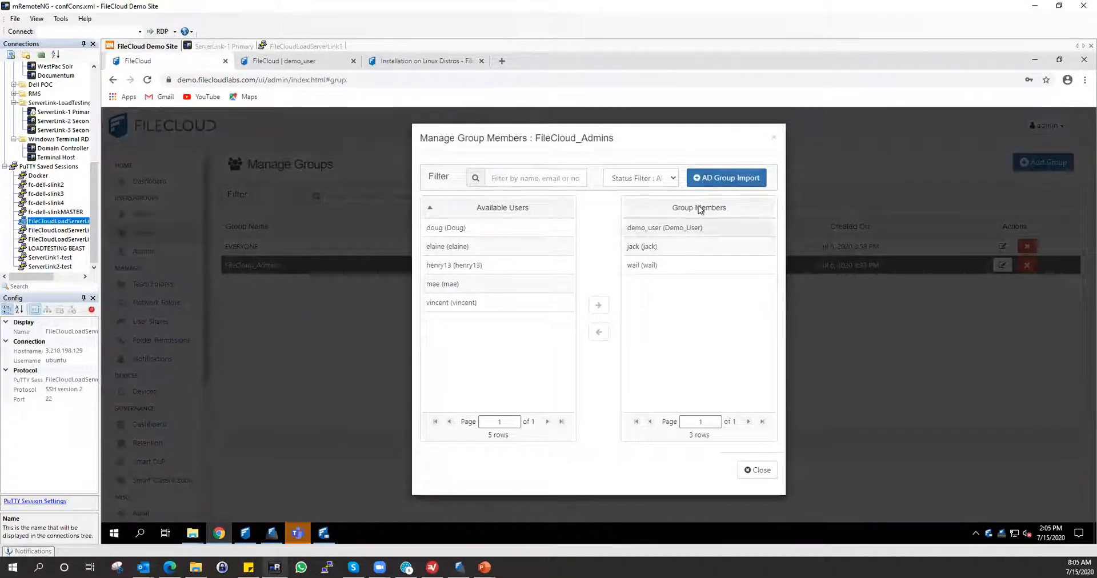
# - Import the AD group FileCloud_Users into FileCloud_Admins with Automatic Sync, Remove Members and Disable Members enabled, and close the member management
pyautogui.click(749, 180)
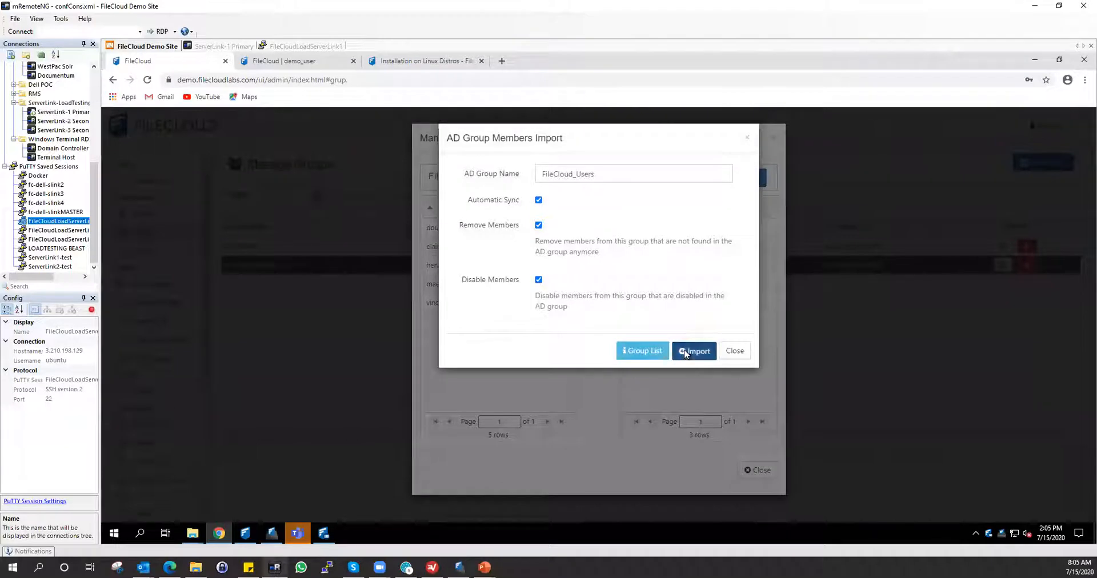
pyautogui.click(686, 352)
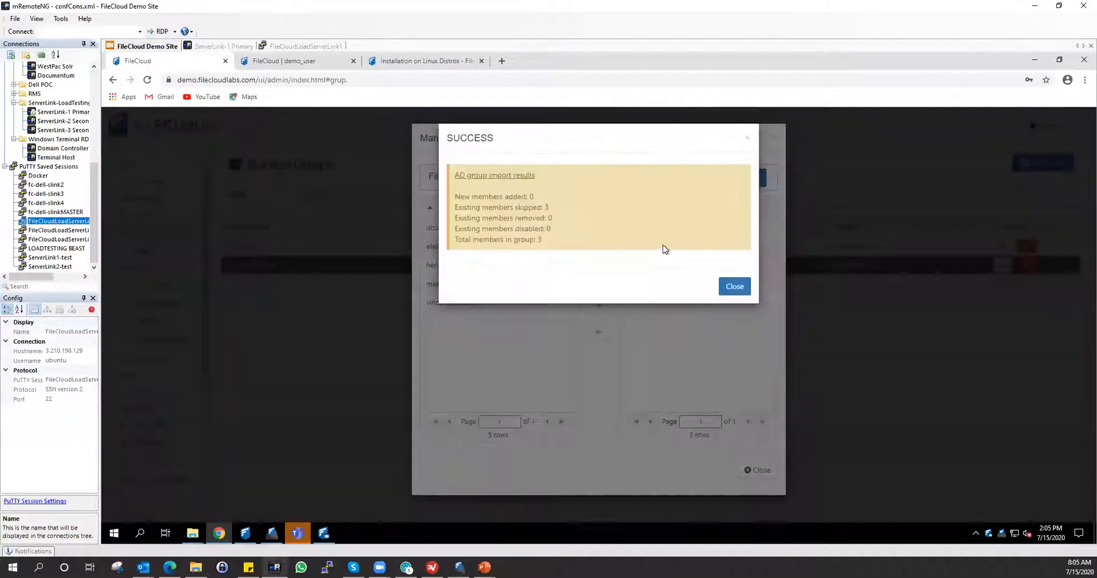
pyautogui.click(734, 289)
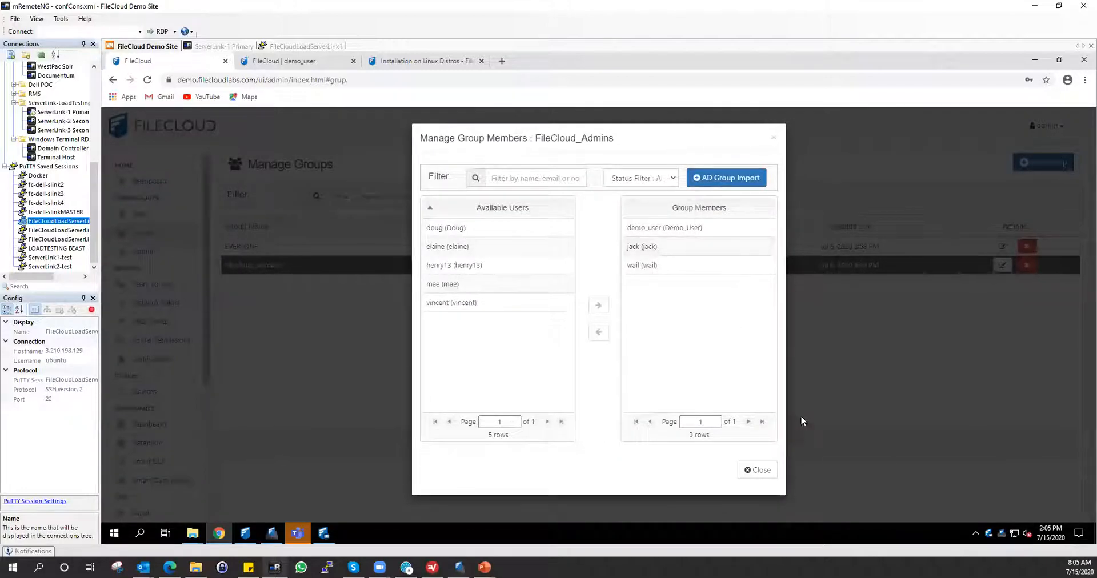
pyautogui.click(761, 470)
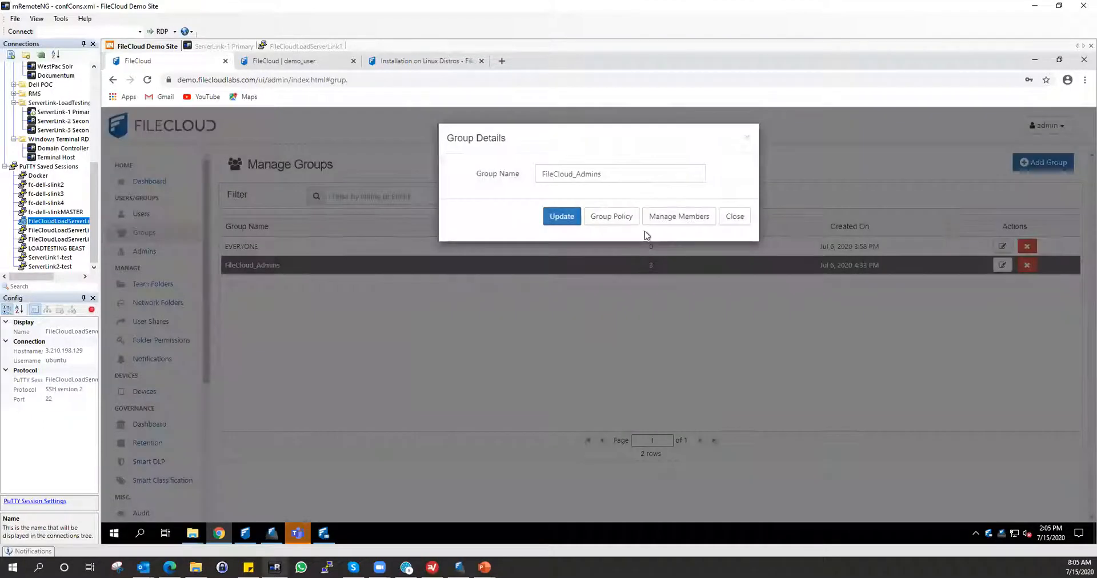
# - Assign the Admin User Policy to the FileCloud_Admins group, update the group and close its details
pyautogui.click(627, 217)
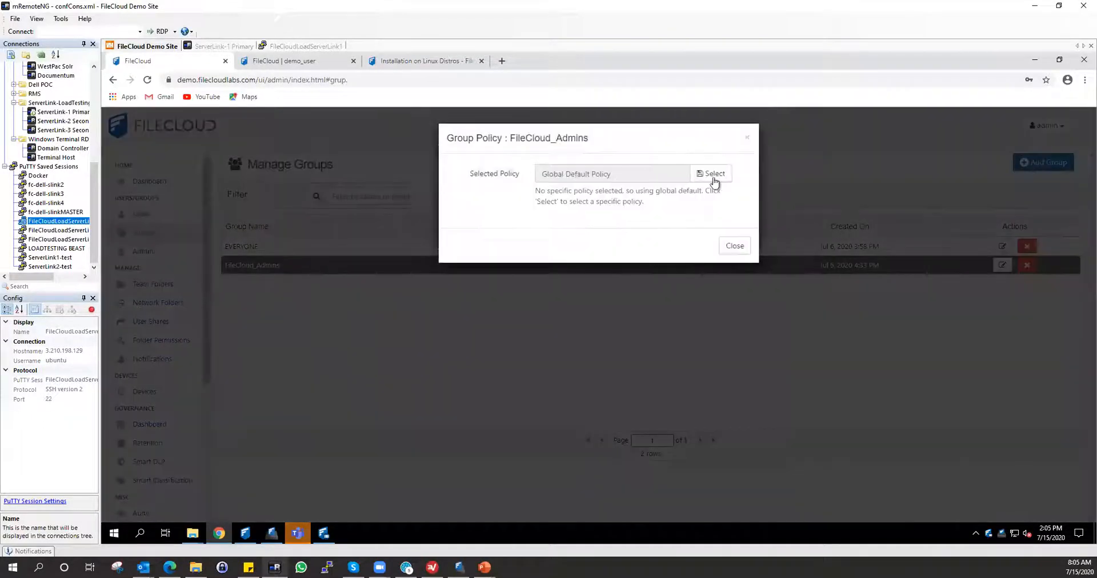
pyautogui.click(714, 179)
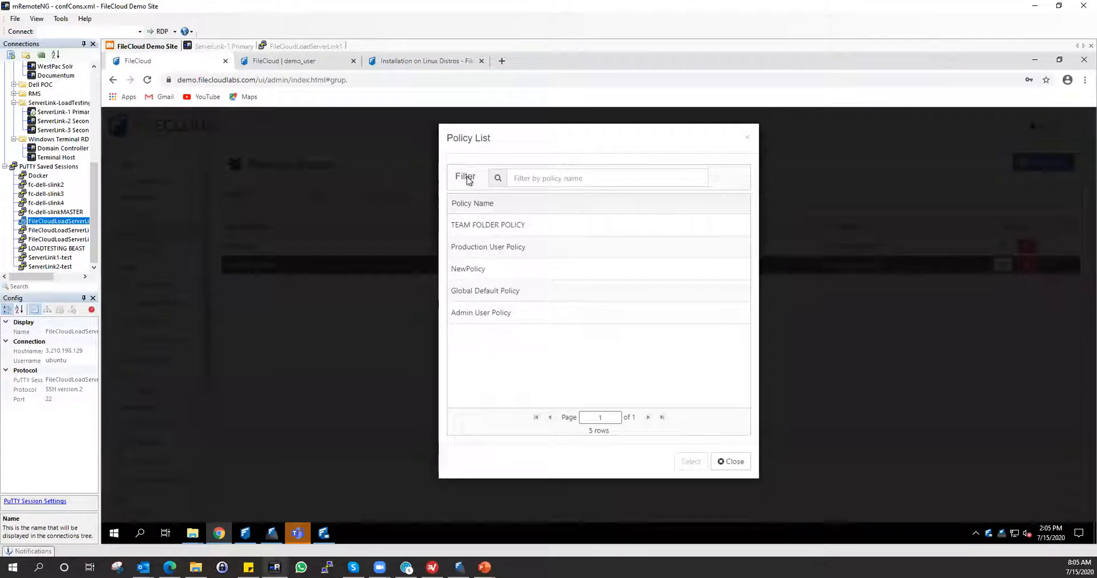
pyautogui.click(519, 314)
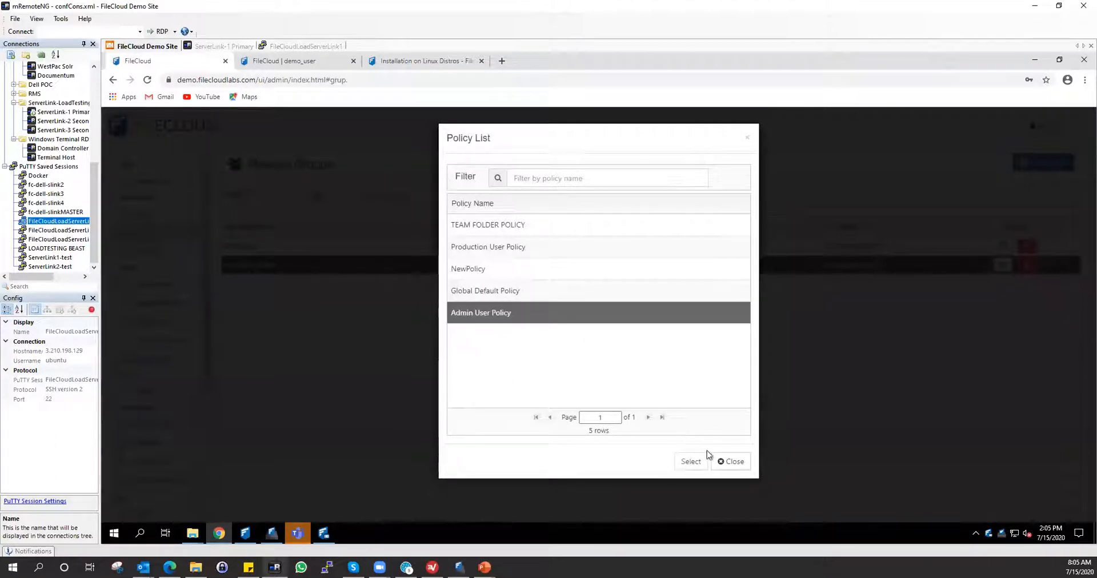
pyautogui.click(691, 461)
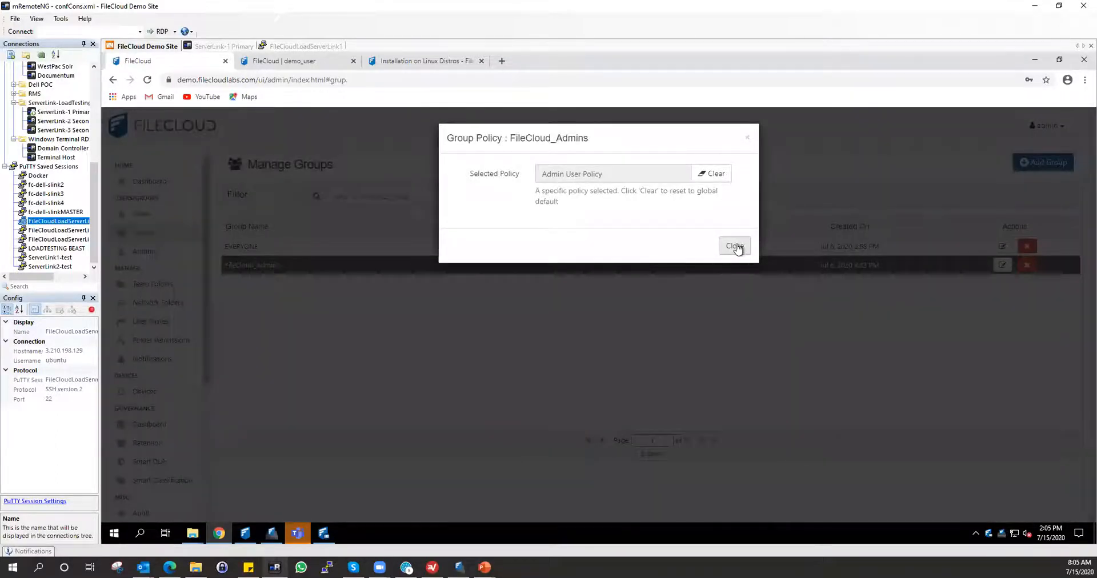
pyautogui.click(736, 246)
pyautogui.click(573, 217)
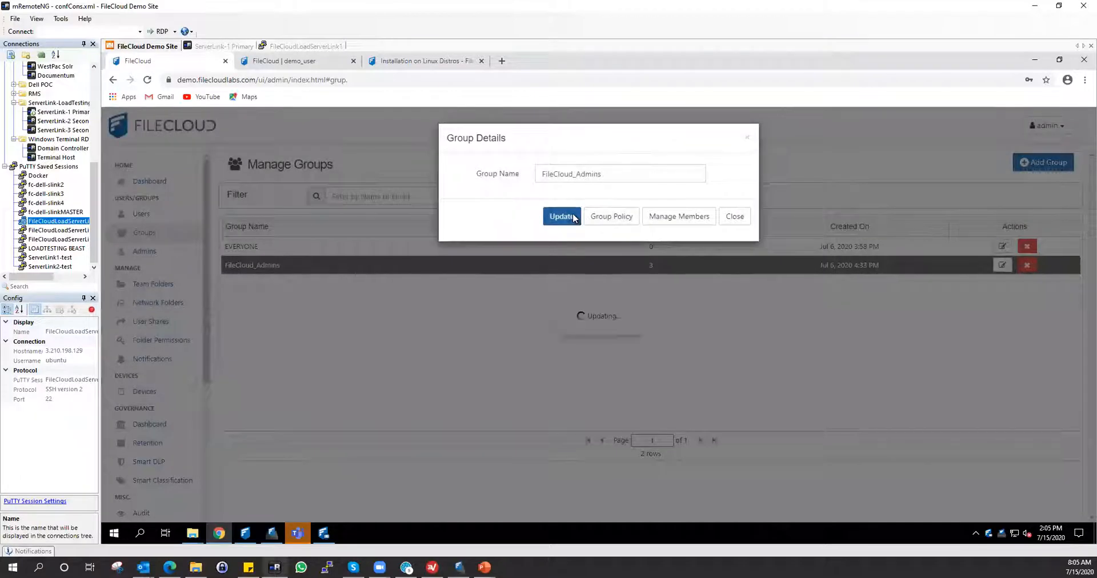
pyautogui.click(737, 218)
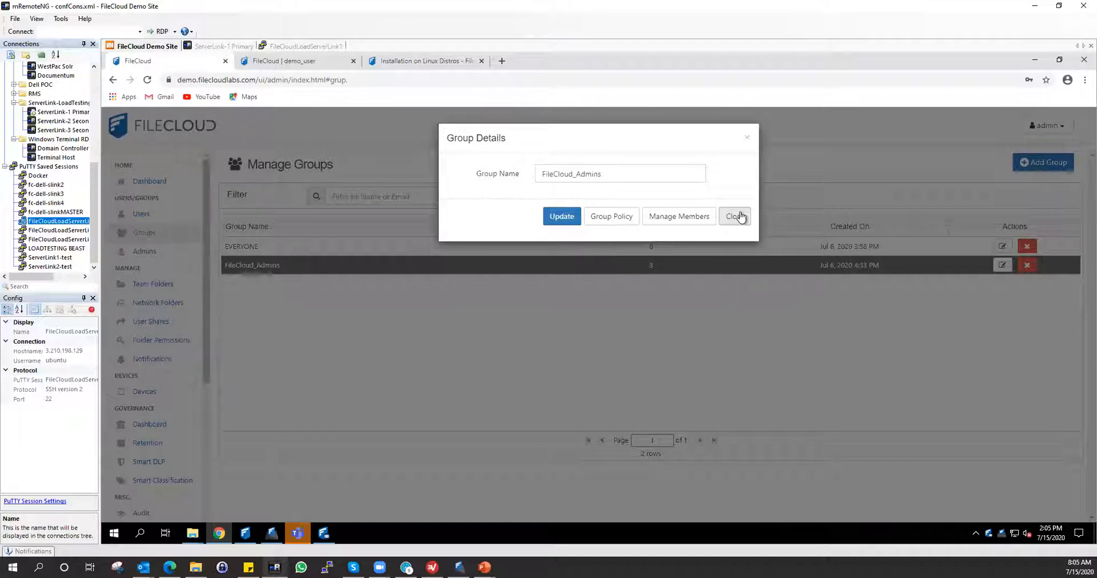
pyautogui.click(738, 216)
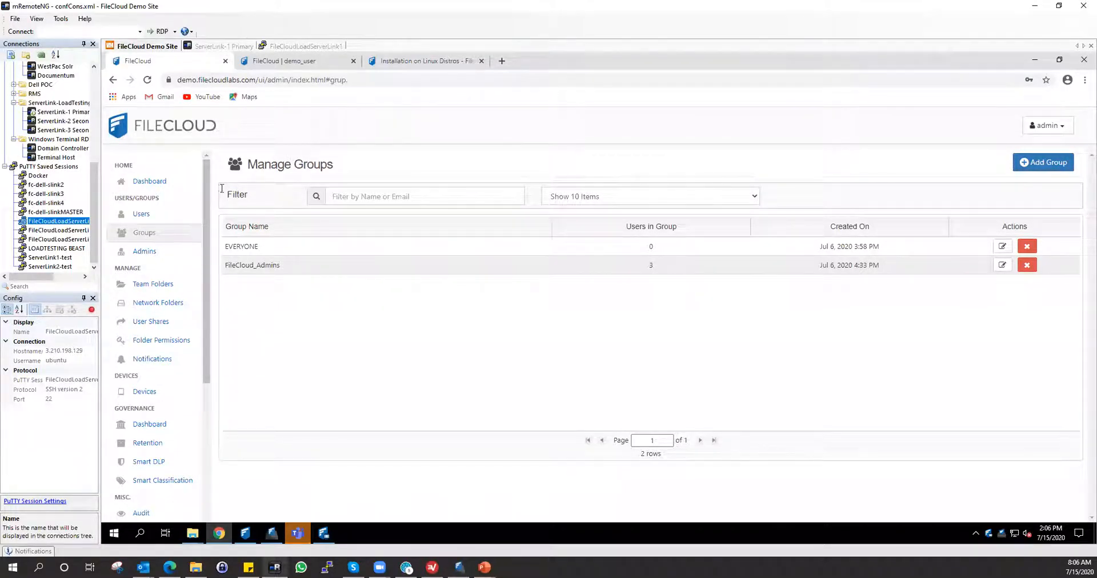
# - Open the Production User Policy settings and examine the client configuration XML in its Device Configuration
pyautogui.scroll(-4, 175, 340)
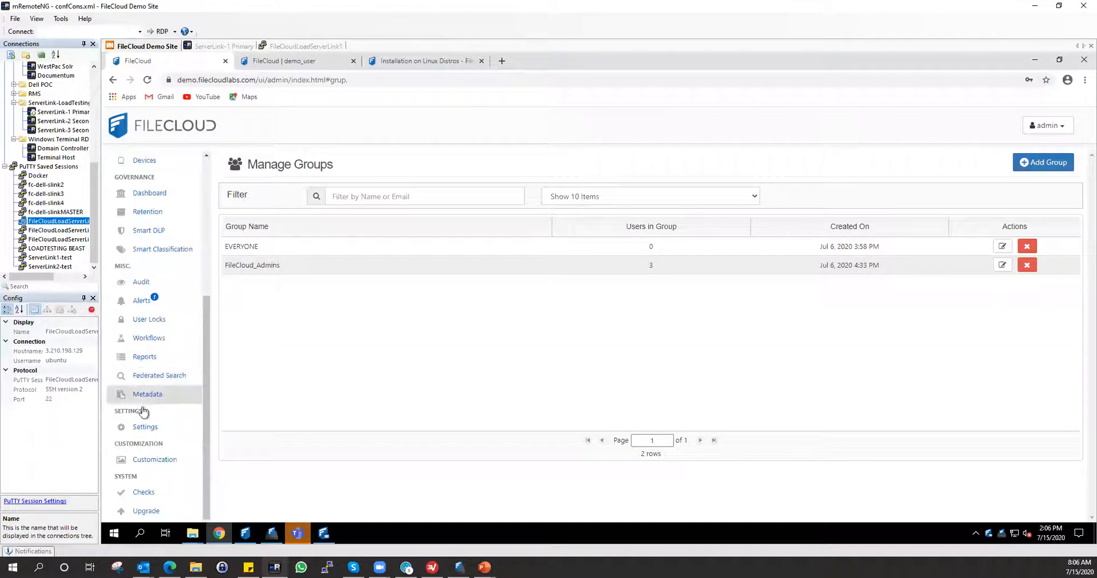
pyautogui.click(142, 429)
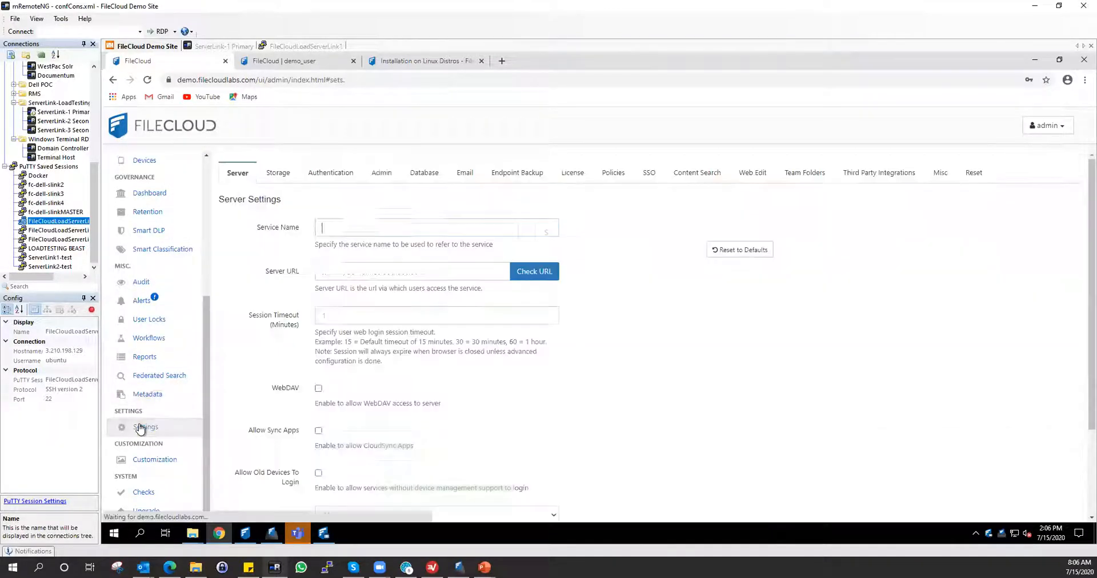
pyautogui.click(621, 175)
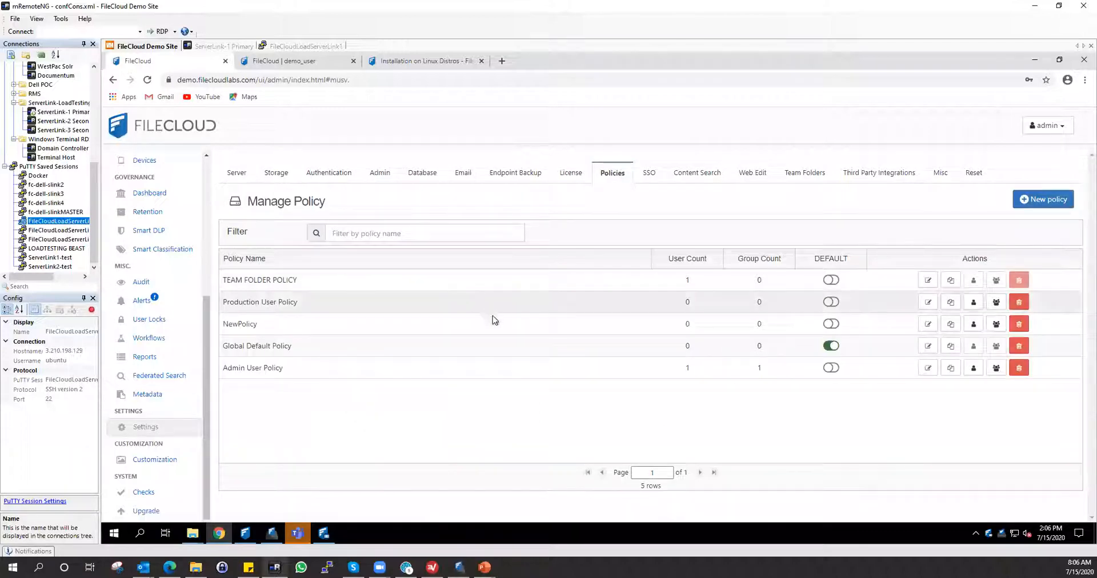
pyautogui.click(928, 302)
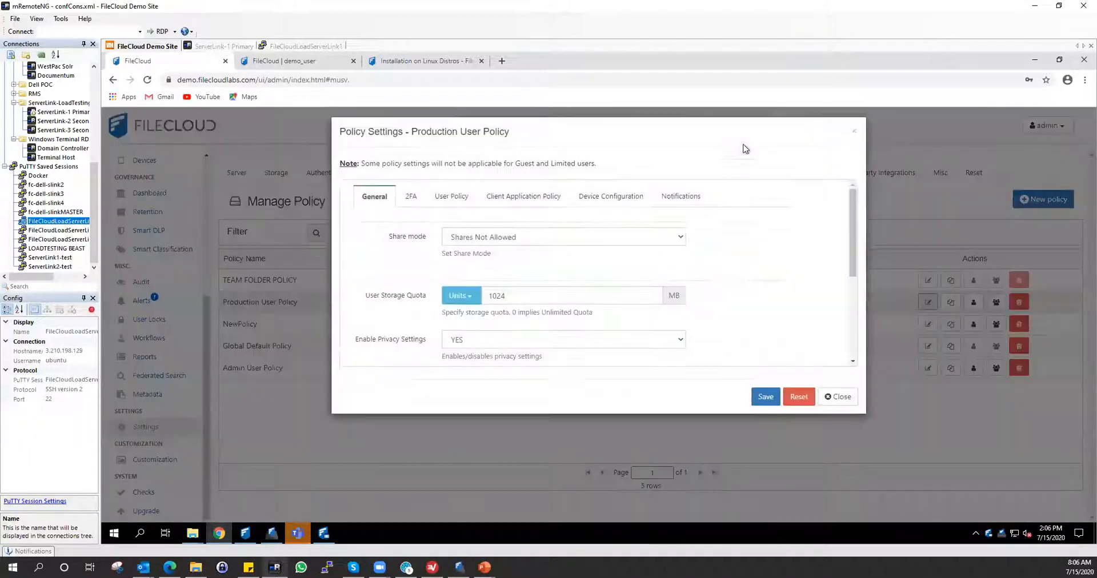
pyautogui.click(605, 200)
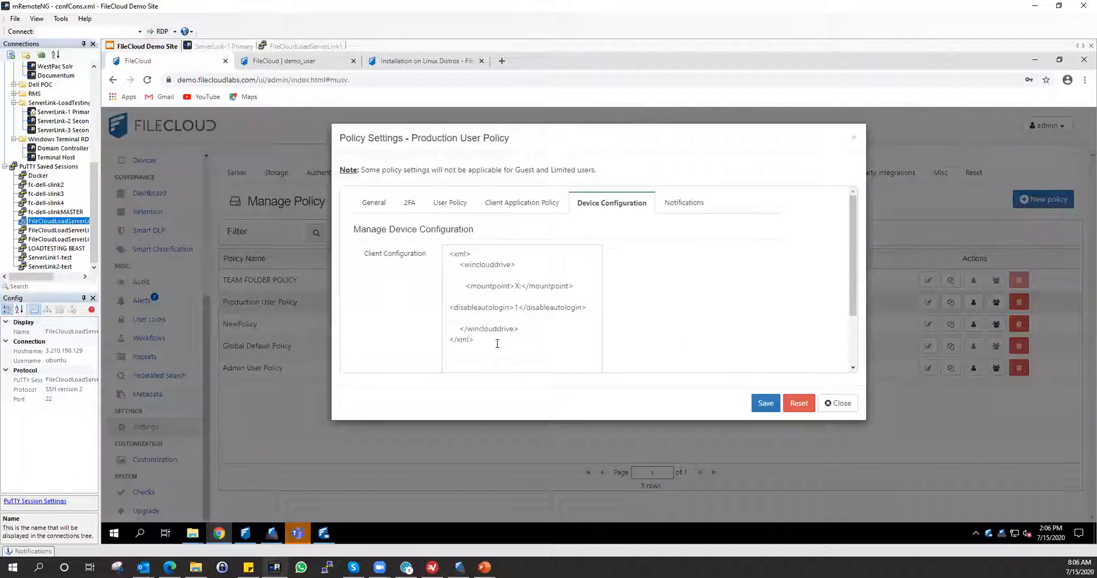
pyautogui.moveTo(497, 343); pyautogui.dragTo(421, 243)
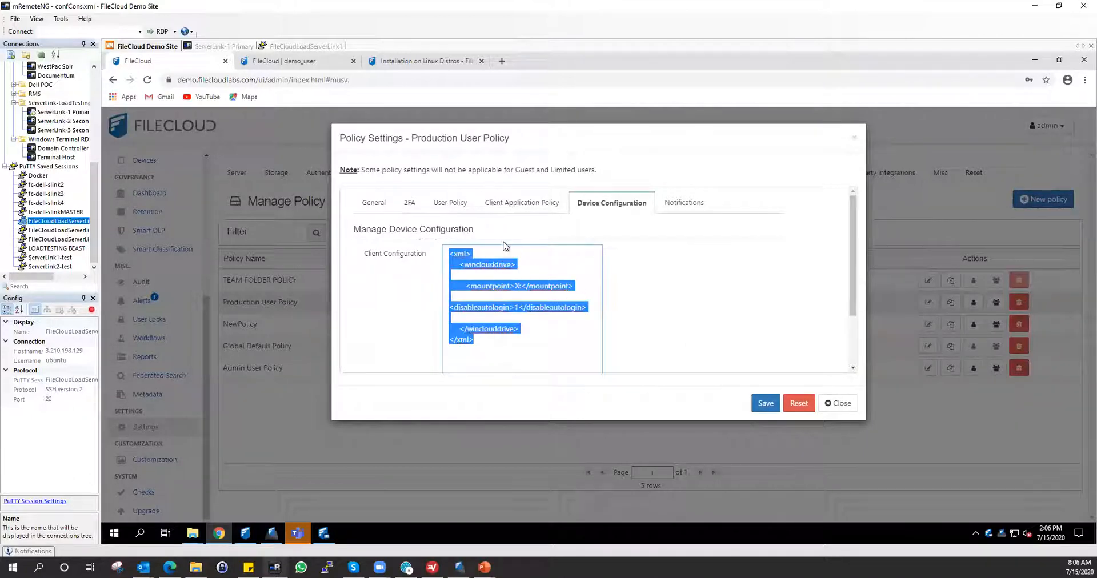
pyautogui.click(488, 303)
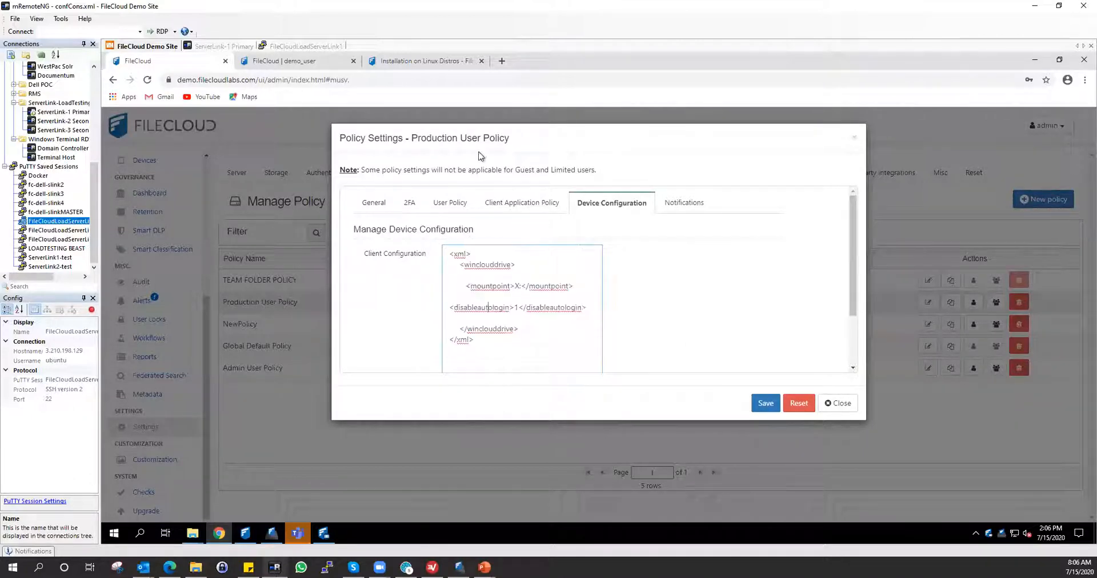
# - Search the FileCloud online documentation for "drive xml" and open the Device Configuration XML For Mac Drive article
pyautogui.hotkey('ctrl', 'shift', 'Tab')
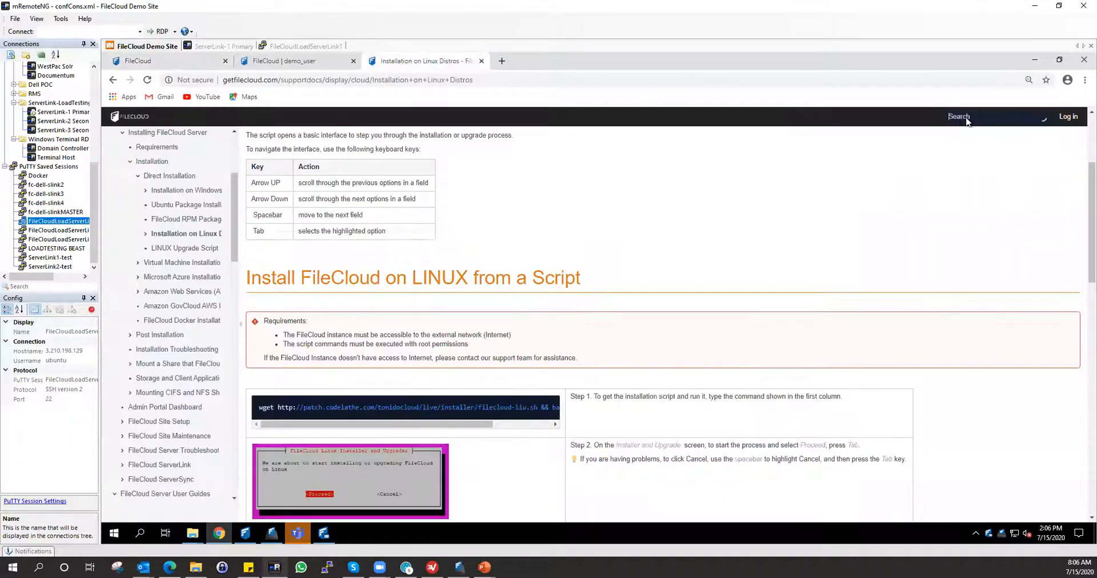
pyautogui.click(965, 120)
pyautogui.write('d')
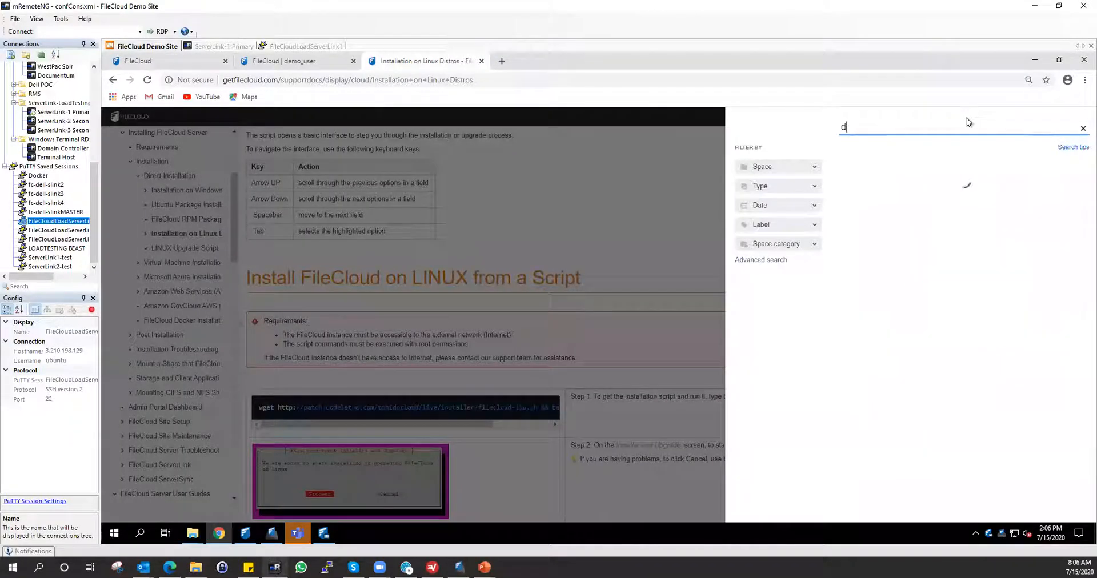
pyautogui.write('rive xml')
pyautogui.click(913, 168)
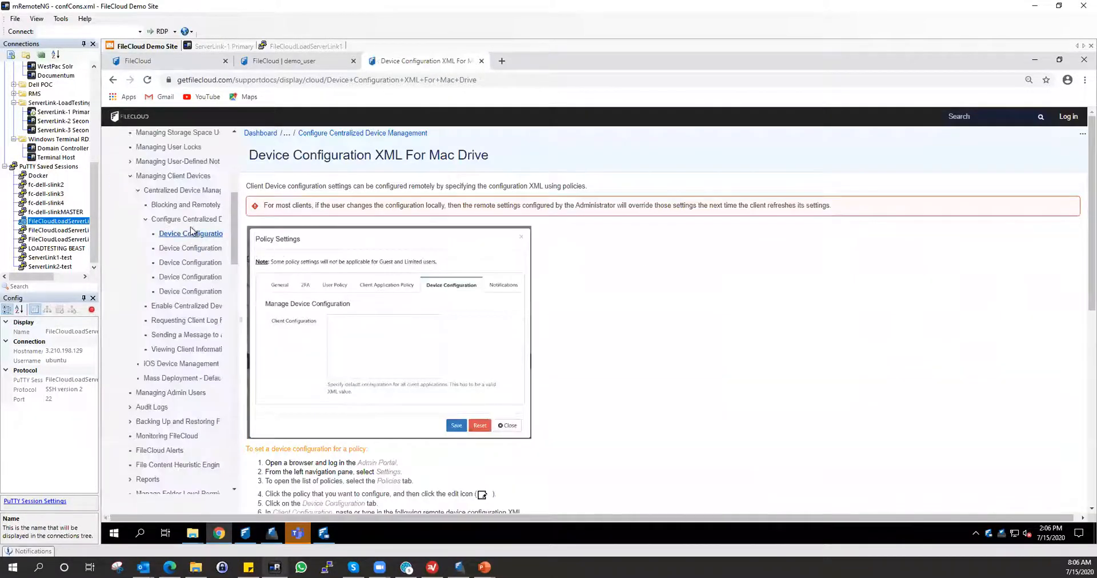
# - Open the Centralized Device Management documentation and look through its Enable Centralized Device Management article
pyautogui.click(182, 191)
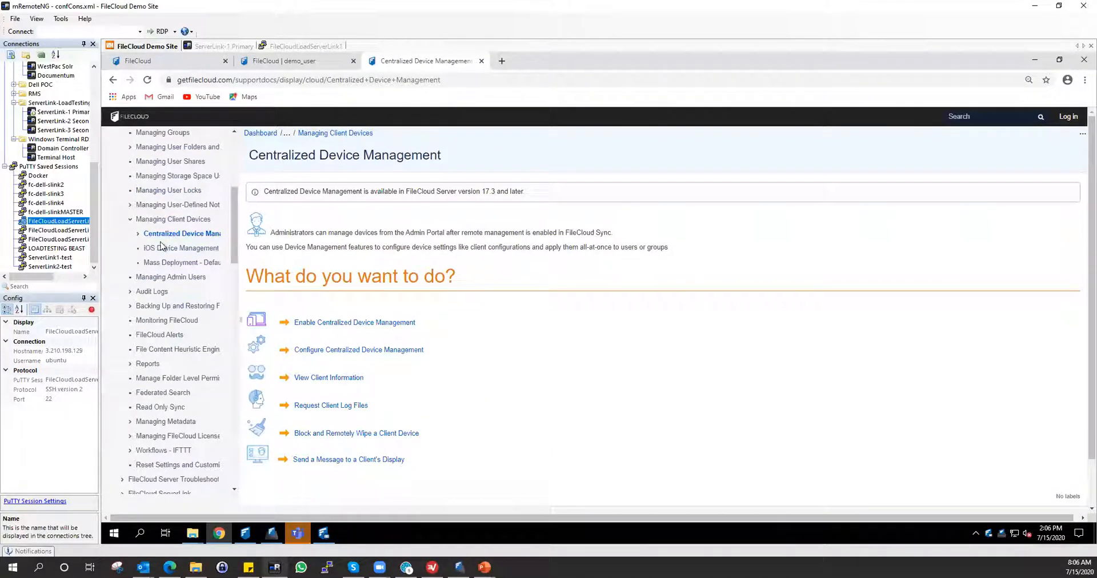
pyautogui.click(340, 325)
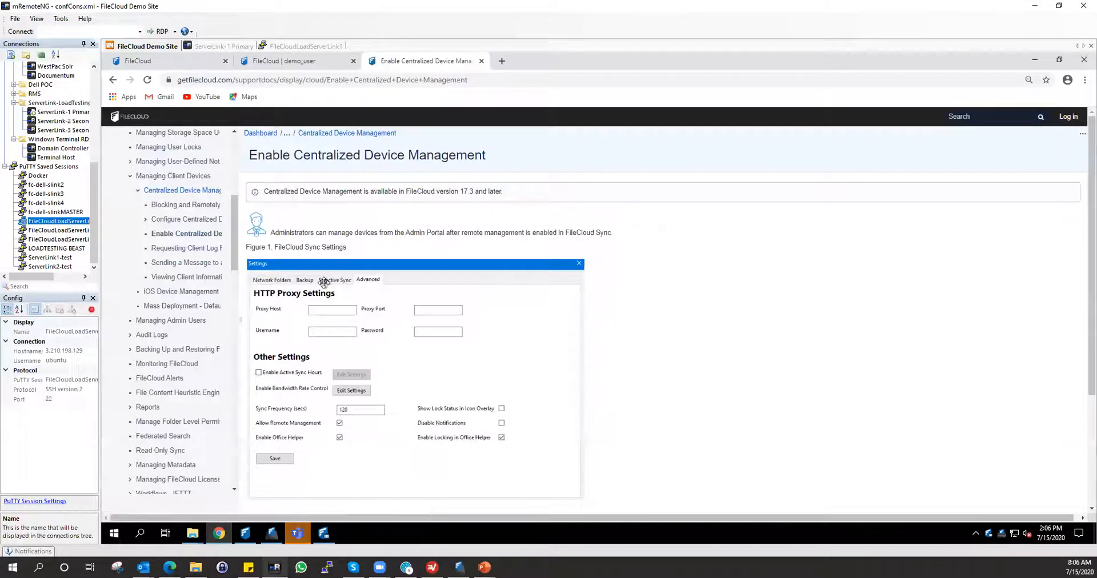
pyautogui.scroll(-5, 320, 285)
pyautogui.scroll(5, 320, 286)
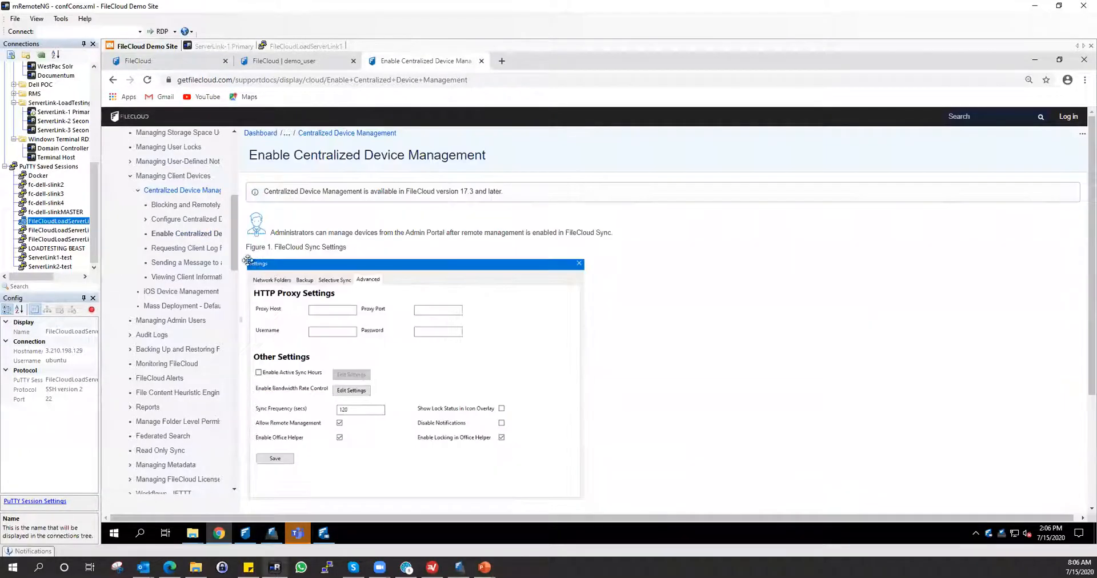
# - From the Managing Client Devices page, search the documentation for "drive xml" and open the Device Configuration XML For Windows Drive article
pyautogui.click(193, 179)
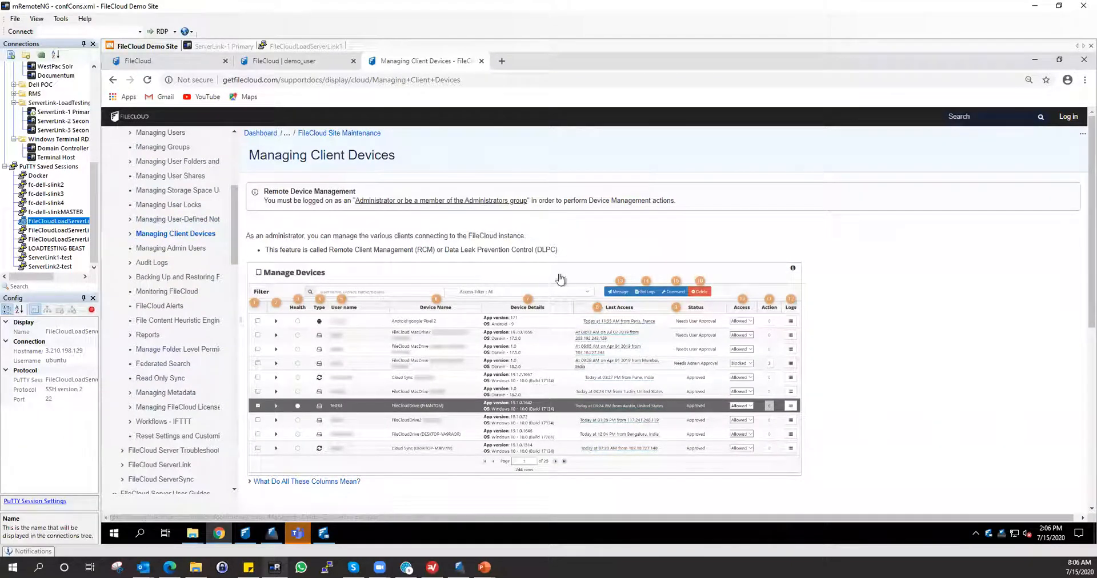
pyautogui.scroll(-5, 420, 134)
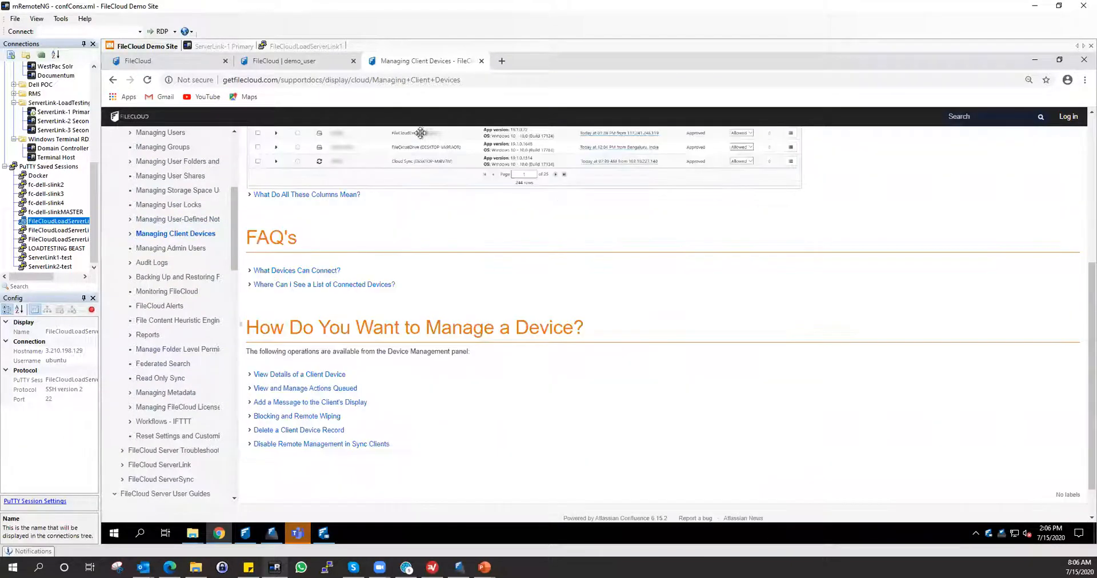
pyautogui.click(987, 118)
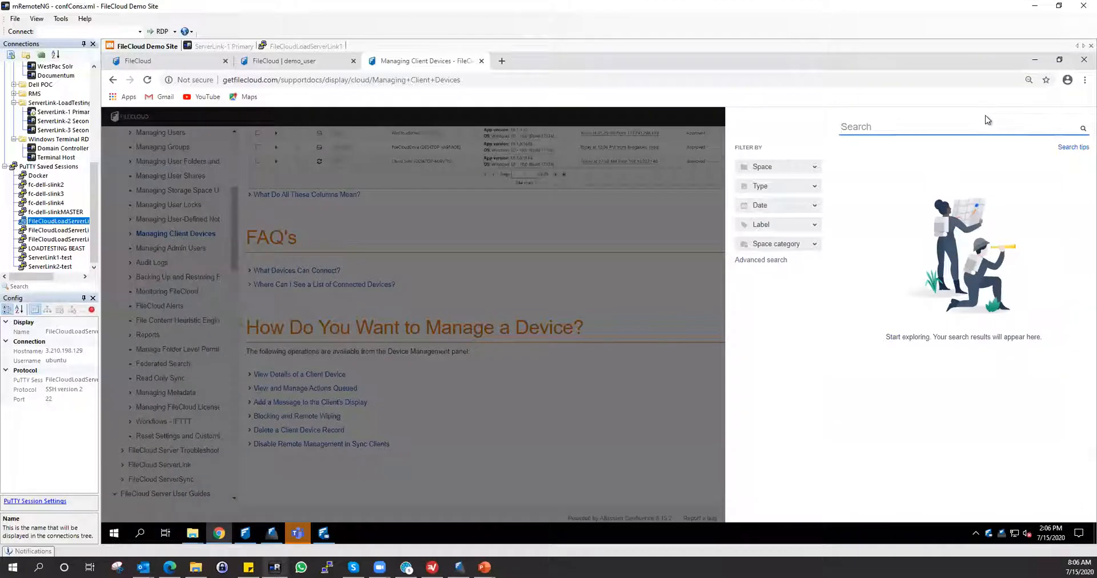
pyautogui.write('drive ')
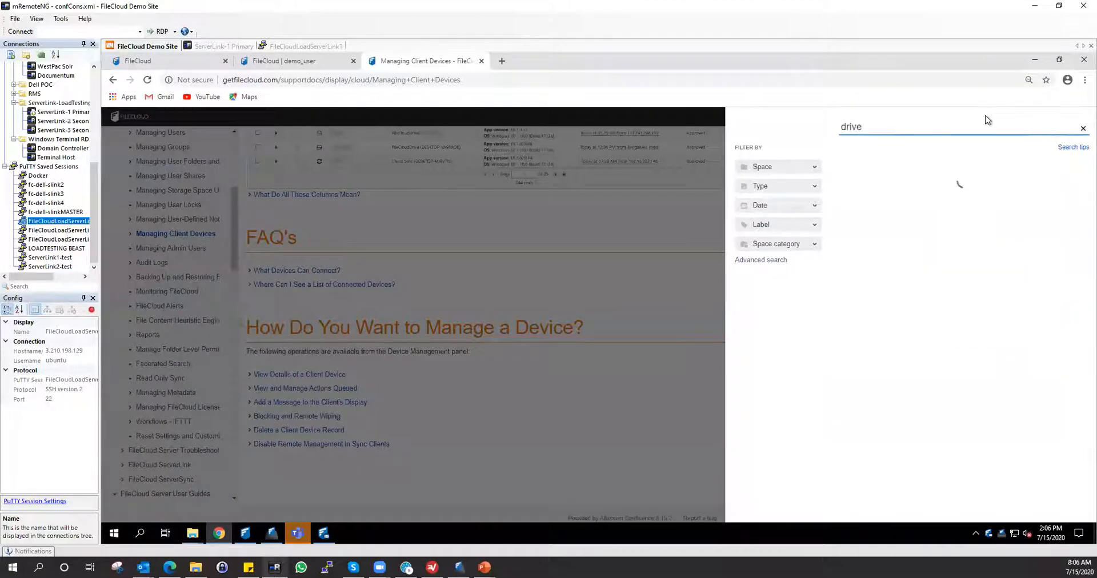
pyautogui.write('xml')
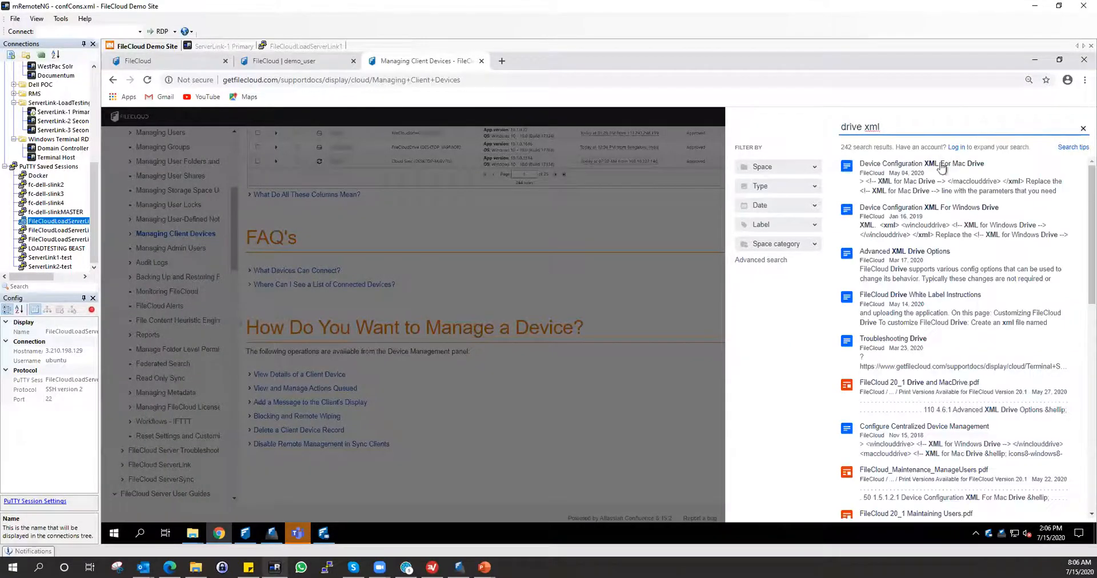
pyautogui.click(925, 209)
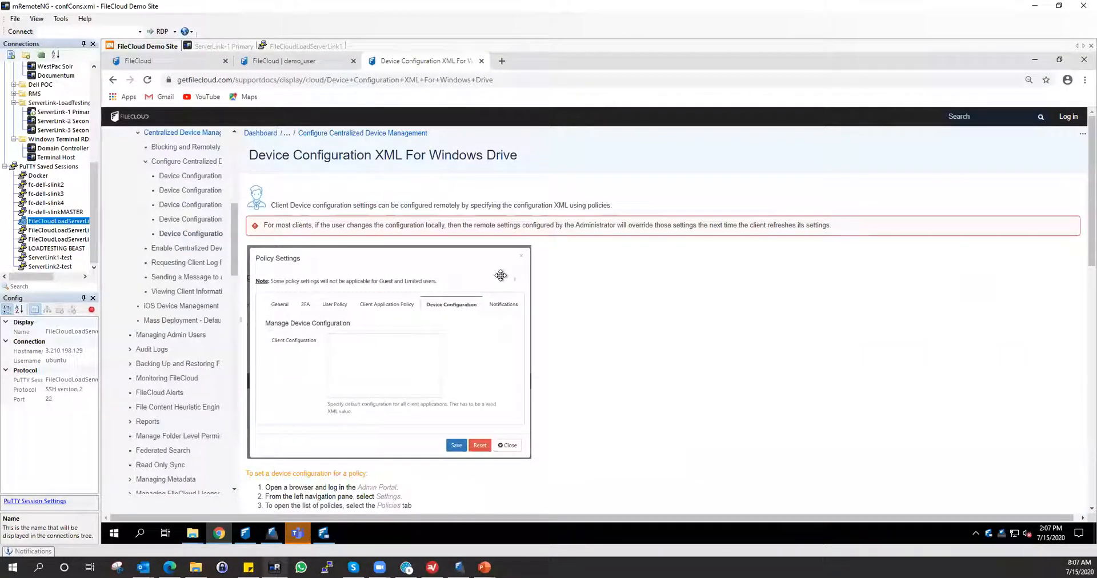
# - Examine the supported Windows Drive XML tags in Table 1, highlighting the mountpoint, driveloginmode and currentlanguage examples
pyautogui.scroll(-4, 476, 297)
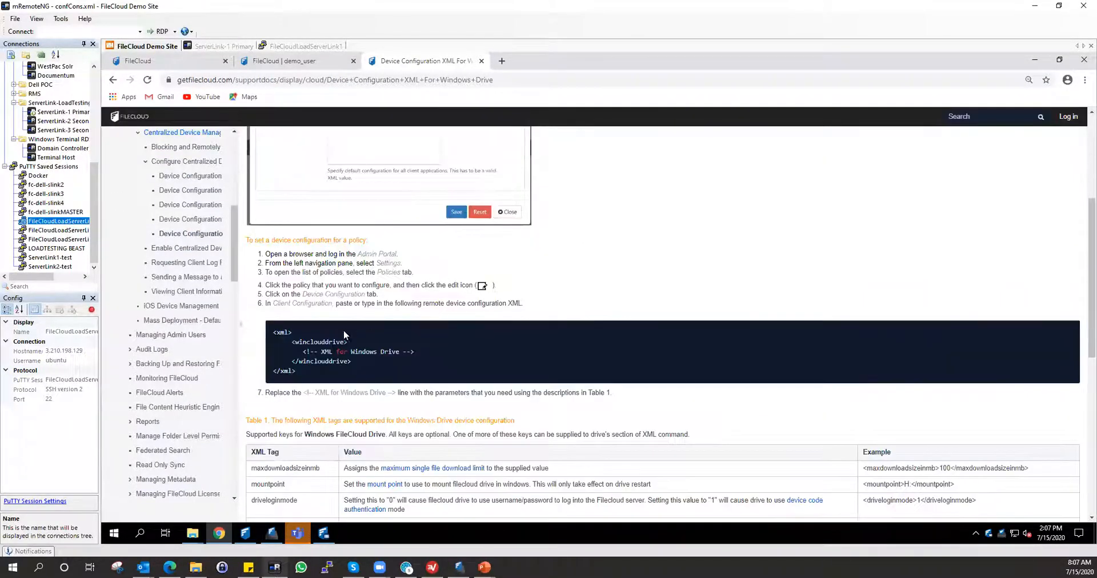
pyautogui.scroll(-3, 311, 340)
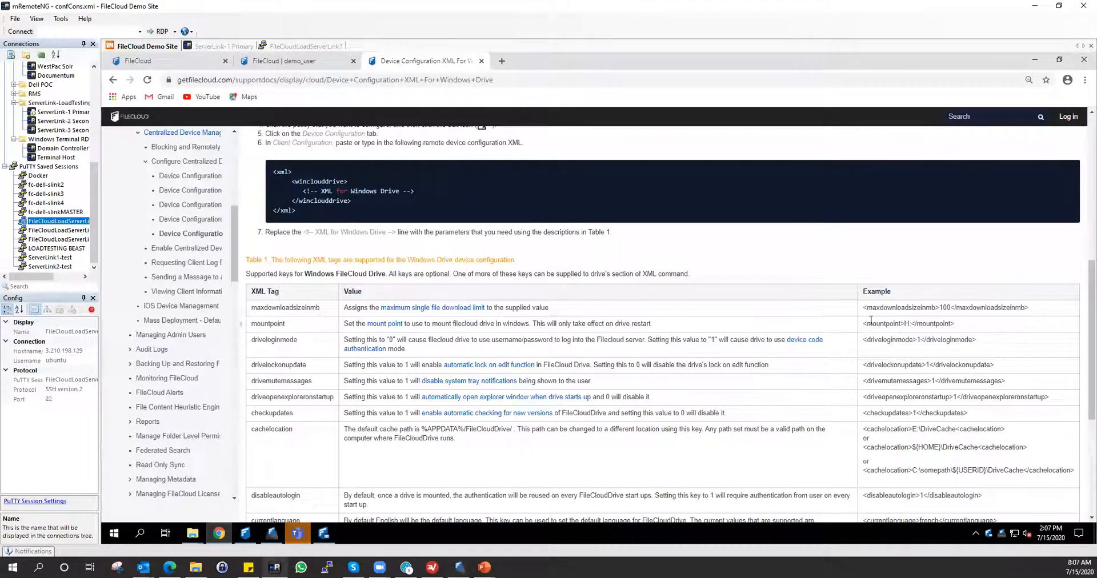
pyautogui.moveTo(869, 323); pyautogui.dragTo(970, 330)
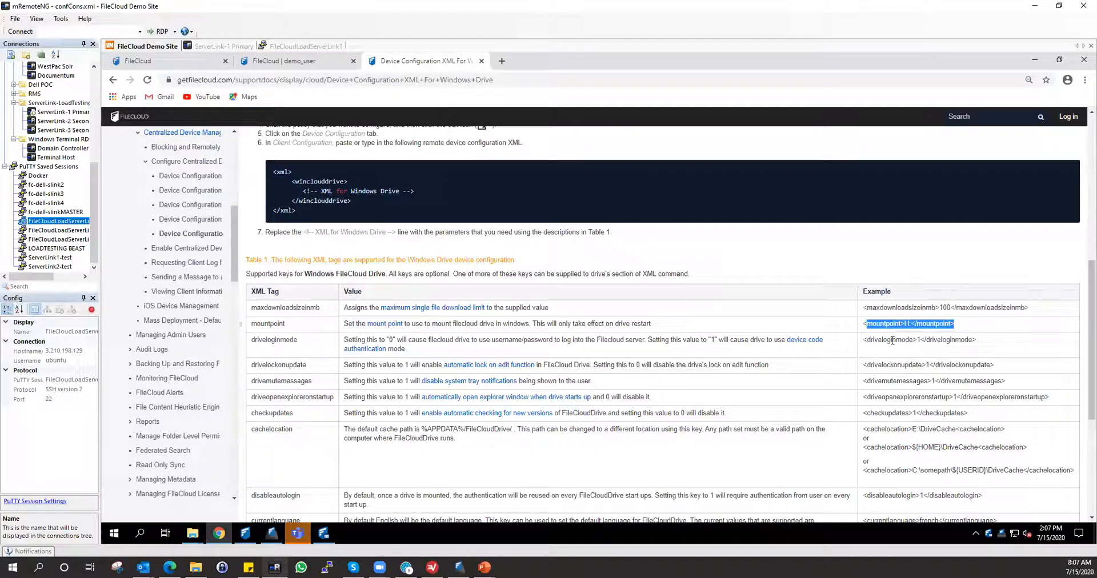
pyautogui.moveTo(882, 340); pyautogui.dragTo(954, 349)
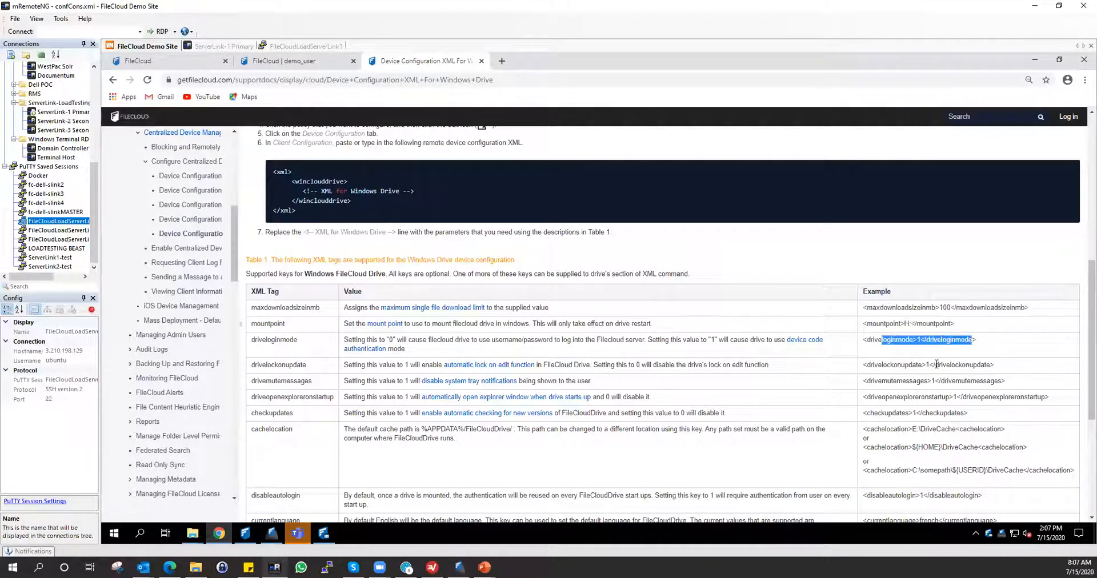
pyautogui.scroll(-2, 938, 368)
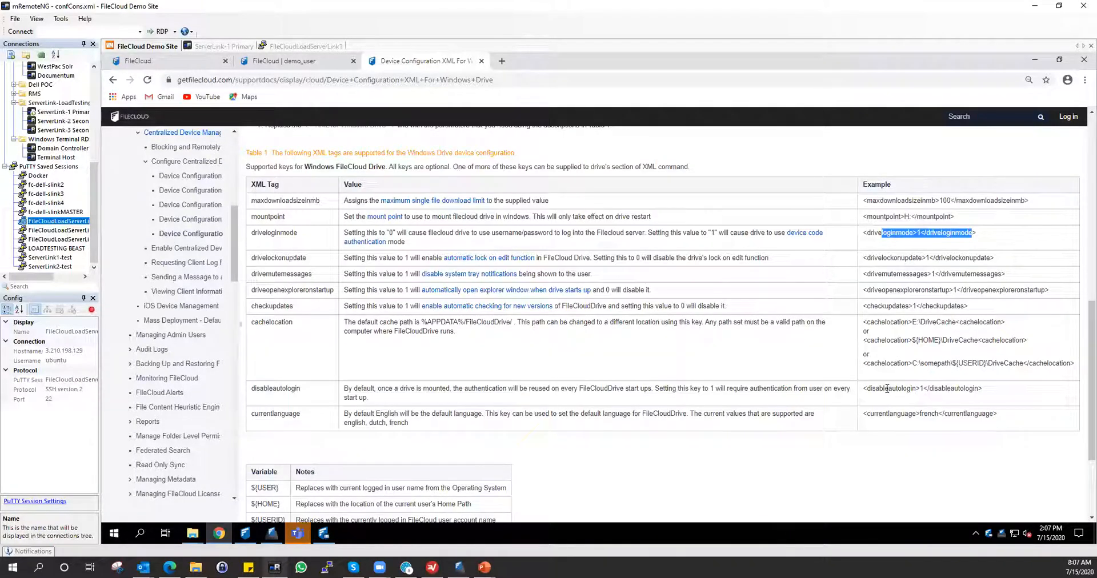
pyautogui.moveTo(878, 415); pyautogui.dragTo(1023, 423)
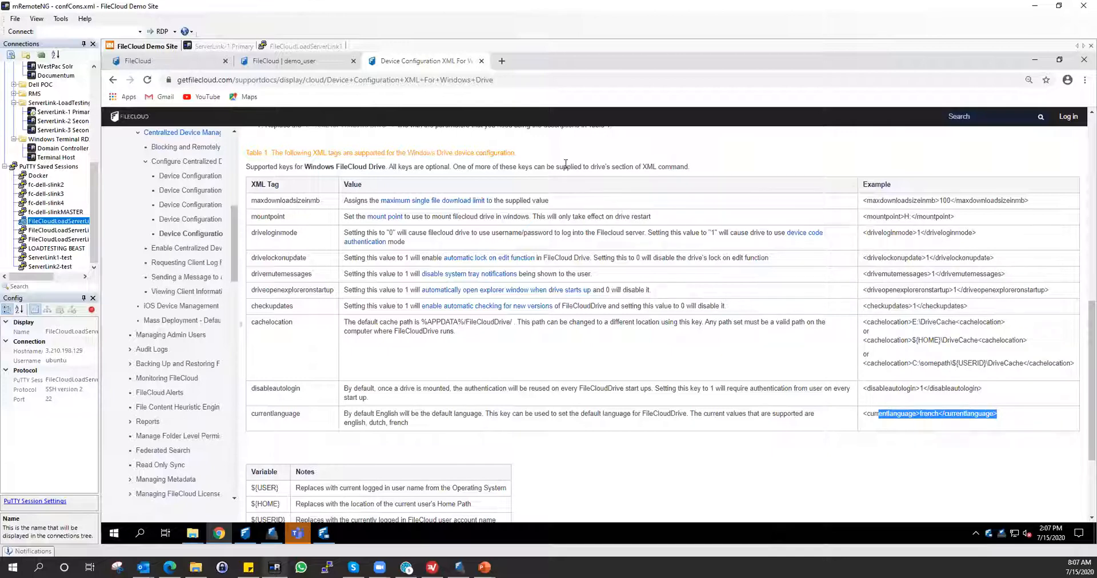
# - Copy the client configuration XML from the Production User Policy in the admin portal and close its settings
pyautogui.click(285, 60)
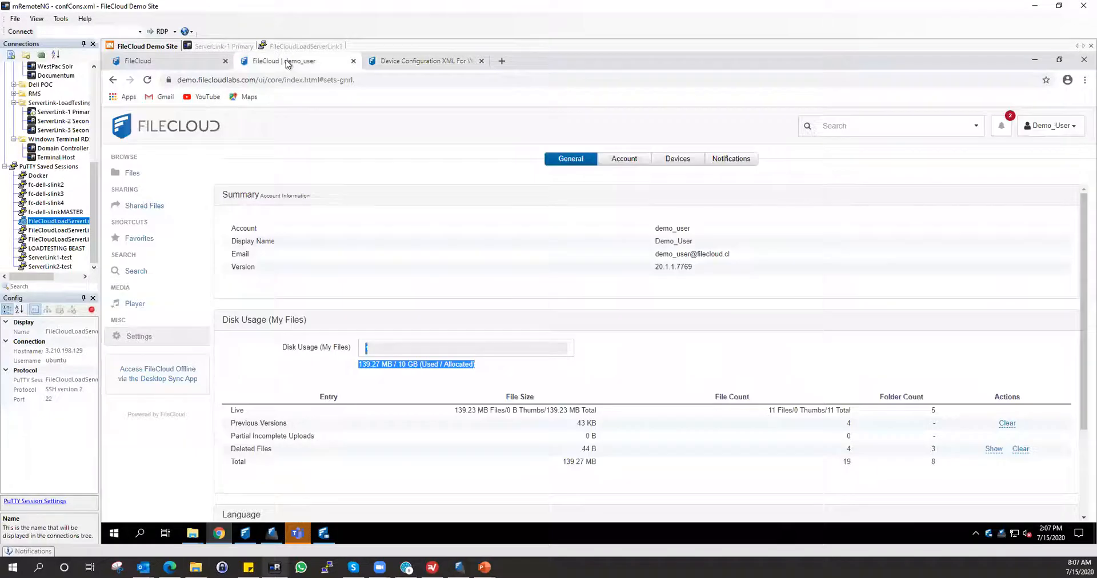
pyautogui.click(164, 64)
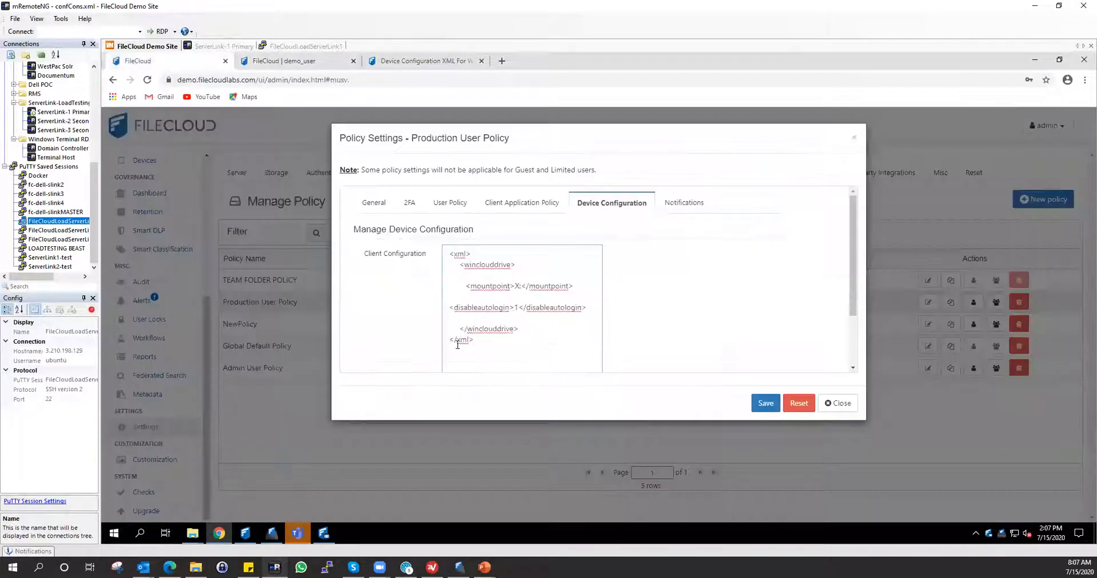
pyautogui.hotkey('ctrl', 'a')
pyautogui.hotkey('ctrl', 'c')
pyautogui.hotkey('ctrl', 's')
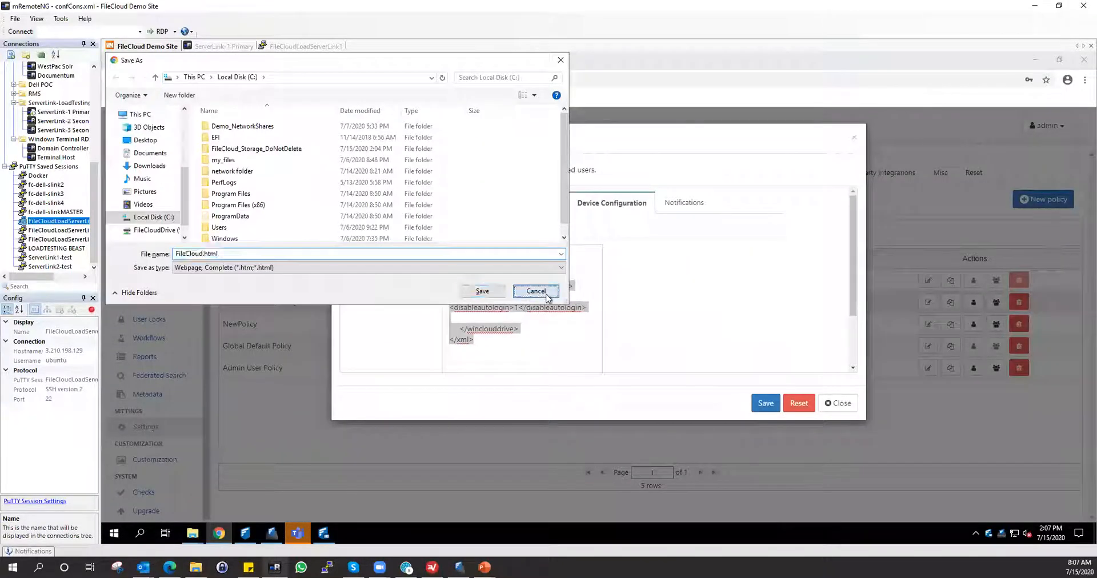
pyautogui.press('Escape')
pyautogui.click(835, 403)
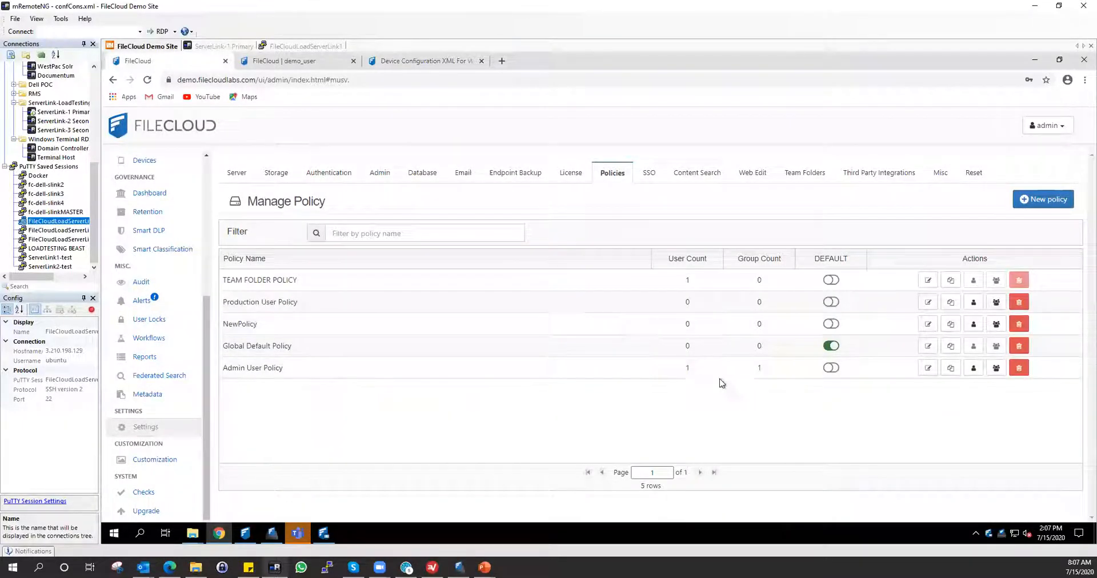
pyautogui.click(929, 368)
pyautogui.click(607, 204)
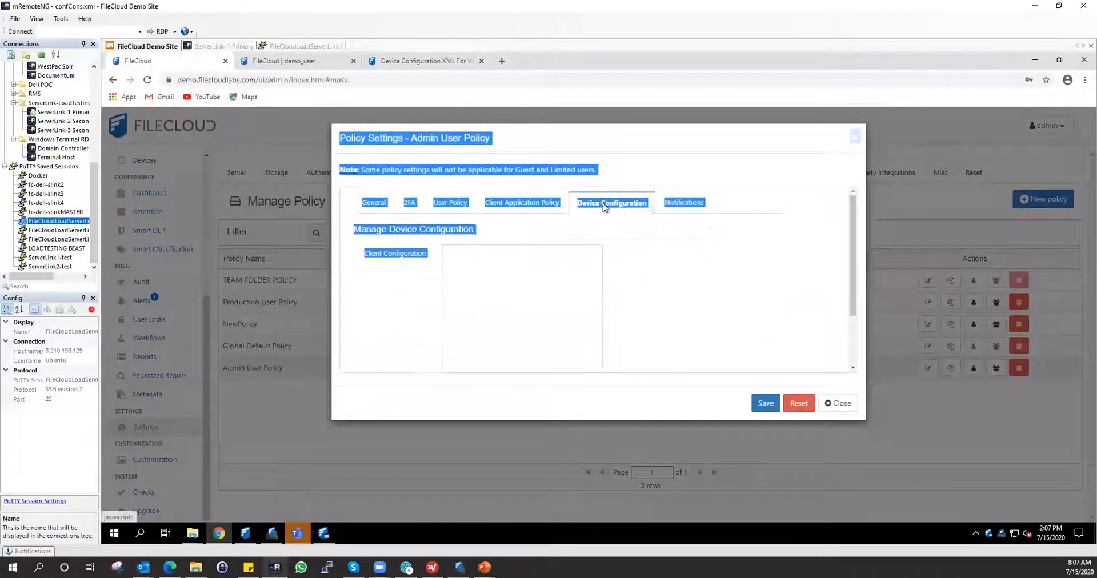
pyautogui.click(837, 403)
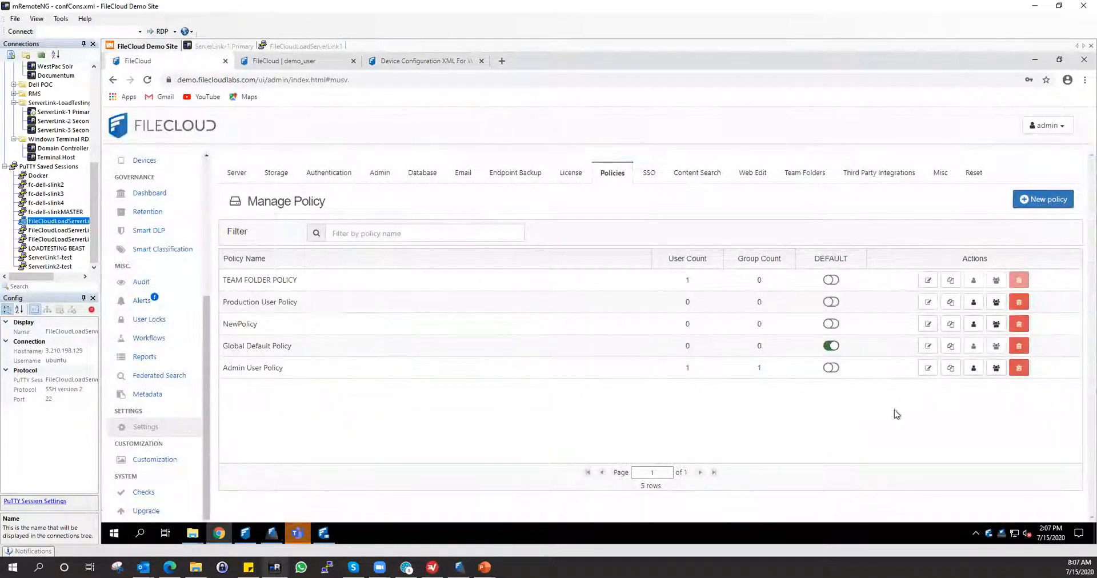
# - Paste the copied winclouddrive XML into the Client Configuration of the Admin User Policy's Device Configuration
pyautogui.click(923, 372)
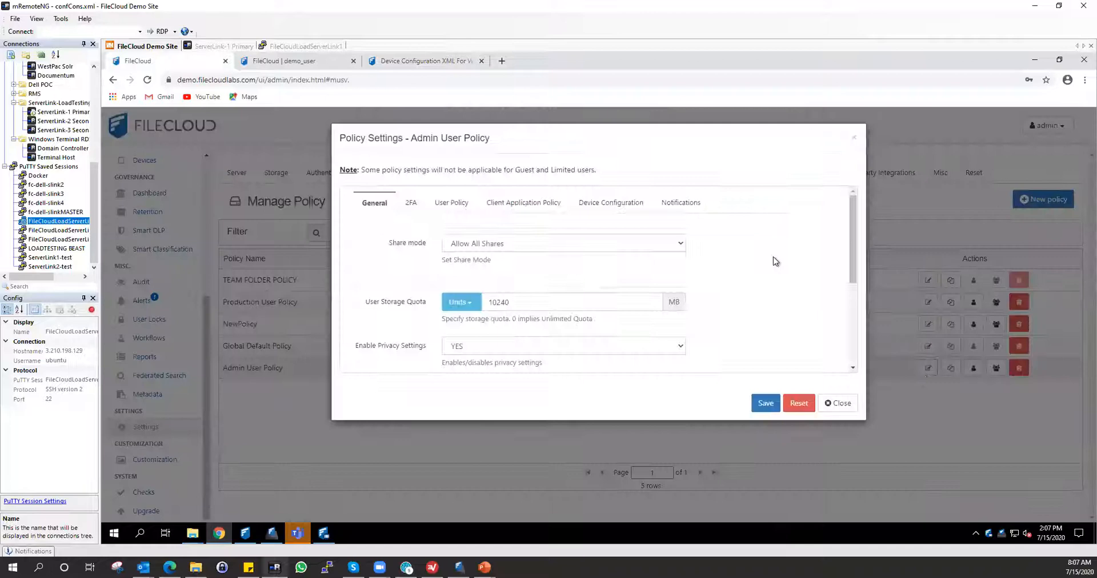
pyautogui.click(615, 204)
pyautogui.click(525, 277)
pyautogui.hotkey('ctrl', 'v')
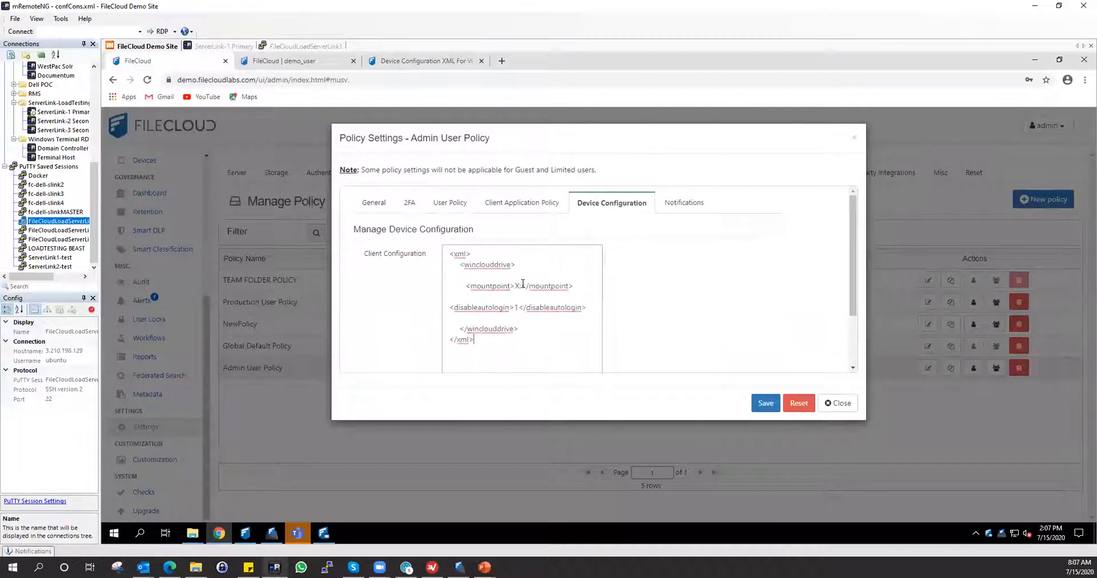
# - Remove the disableautologin line from the Admin User Policy's client configuration XML and save the policy
pyautogui.moveTo(594, 307); pyautogui.dragTo(431, 314)
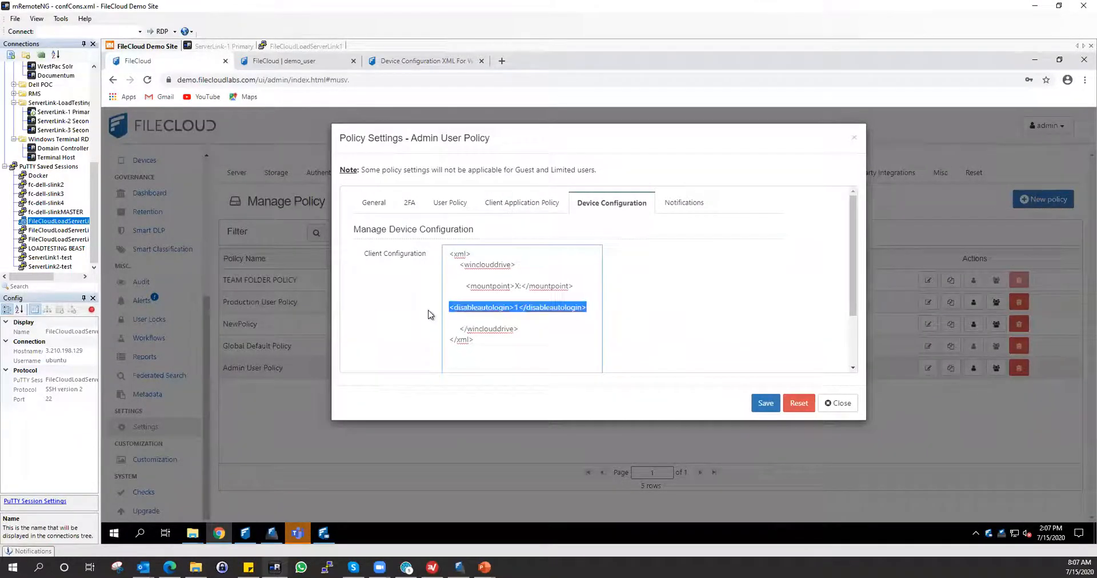
pyautogui.press('BackSpace')
pyautogui.press('BackSpace')
pyautogui.press('BackSpace')
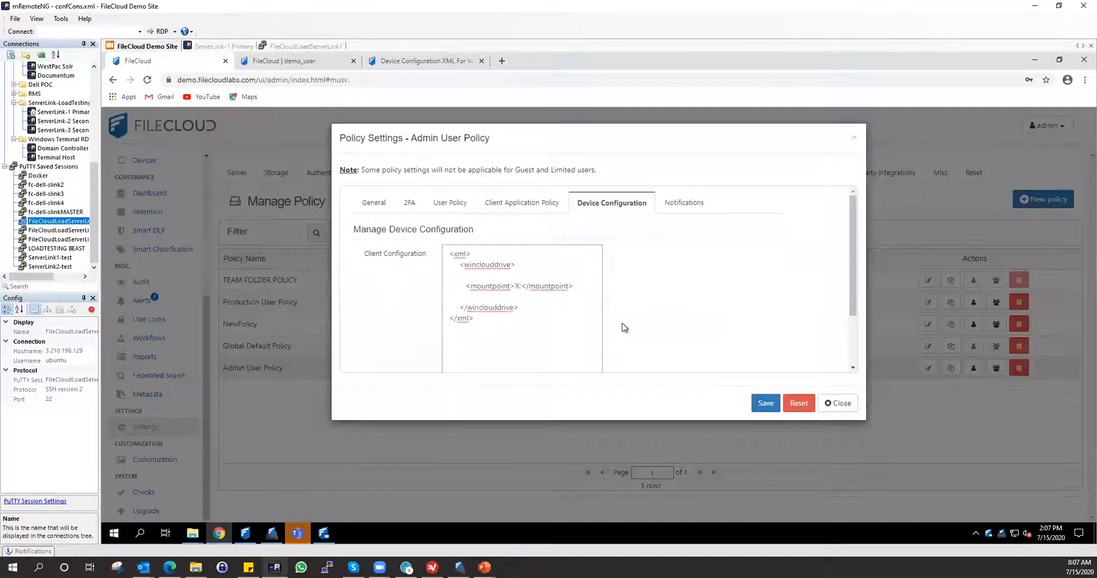
pyautogui.click(769, 407)
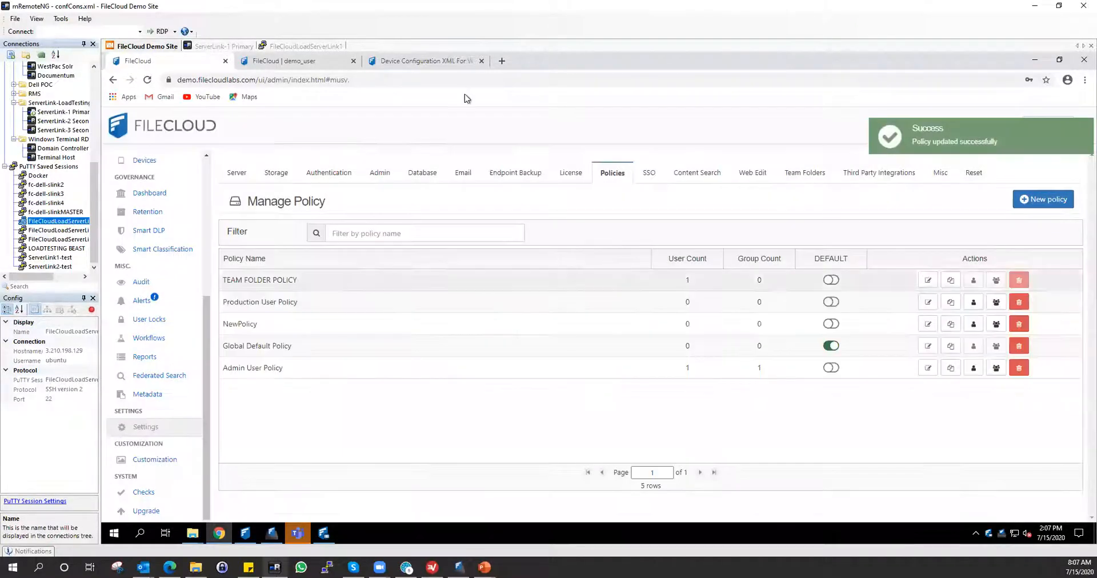
# - Switch to the FileCloud Drive dashboard and sign demo_user out
pyautogui.rightClick(1002, 534)
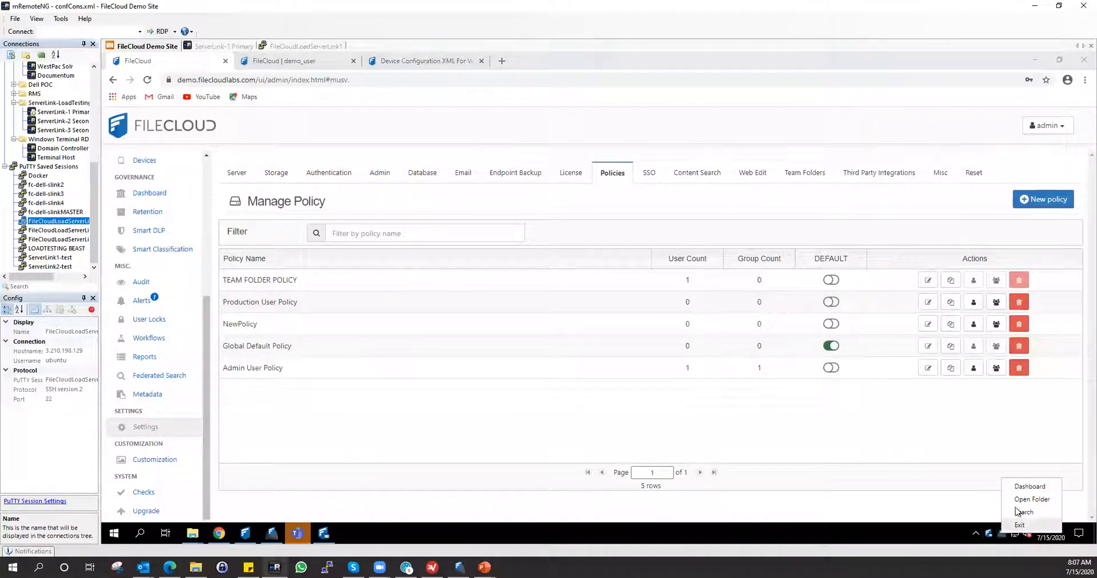
pyautogui.click(1029, 486)
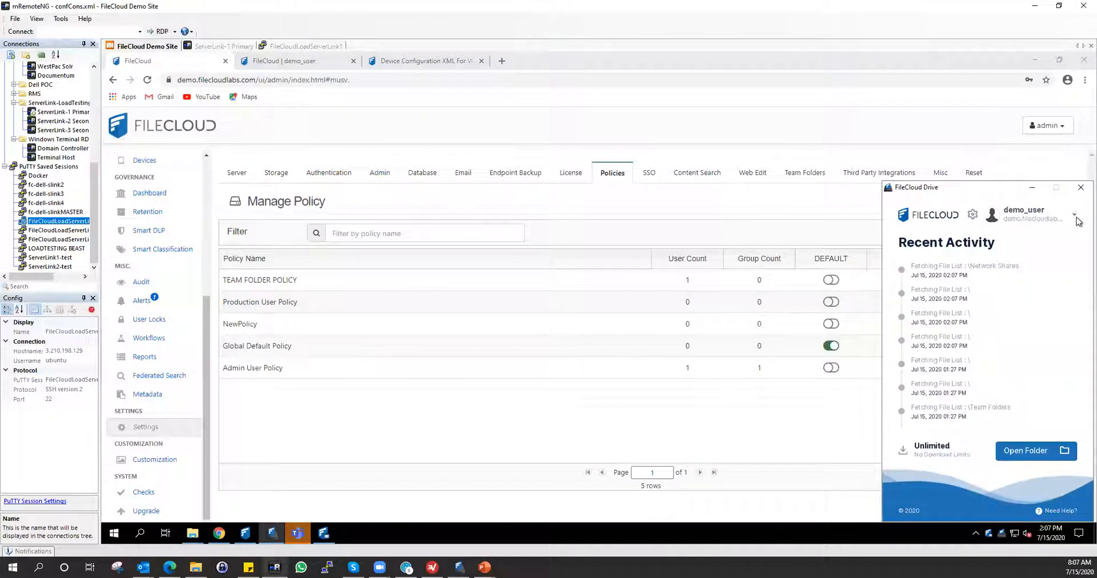
pyautogui.click(1076, 216)
pyautogui.click(1002, 259)
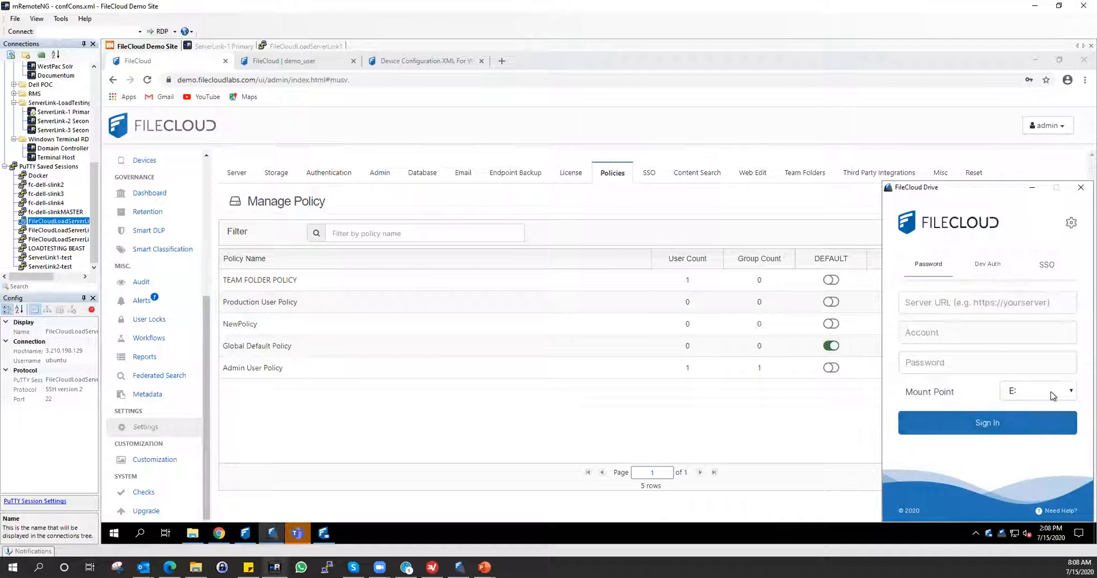
pyautogui.click(964, 296)
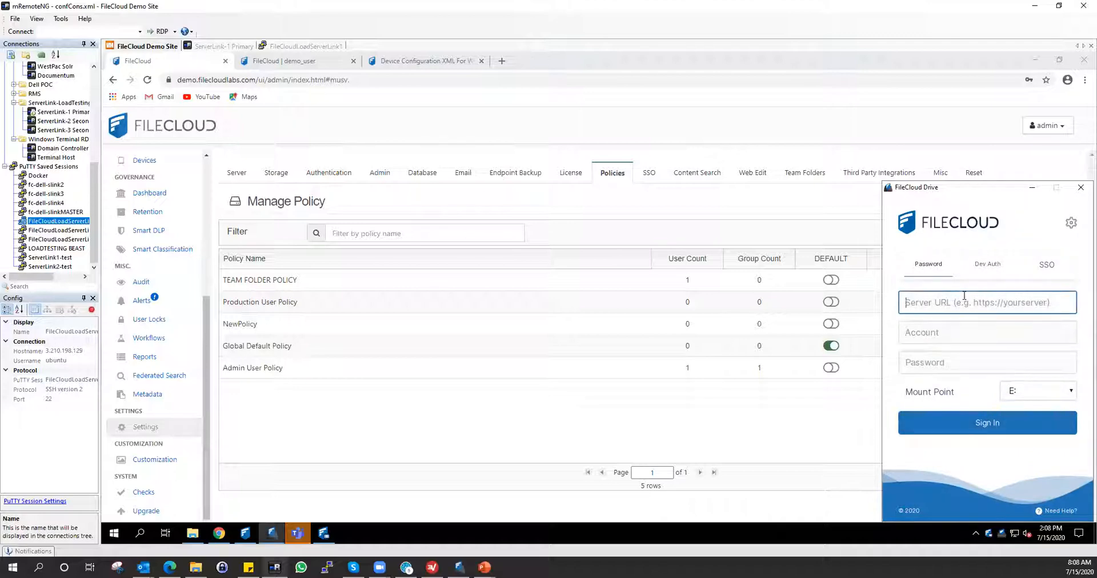
pyautogui.click(252, 78)
pyautogui.click(264, 80)
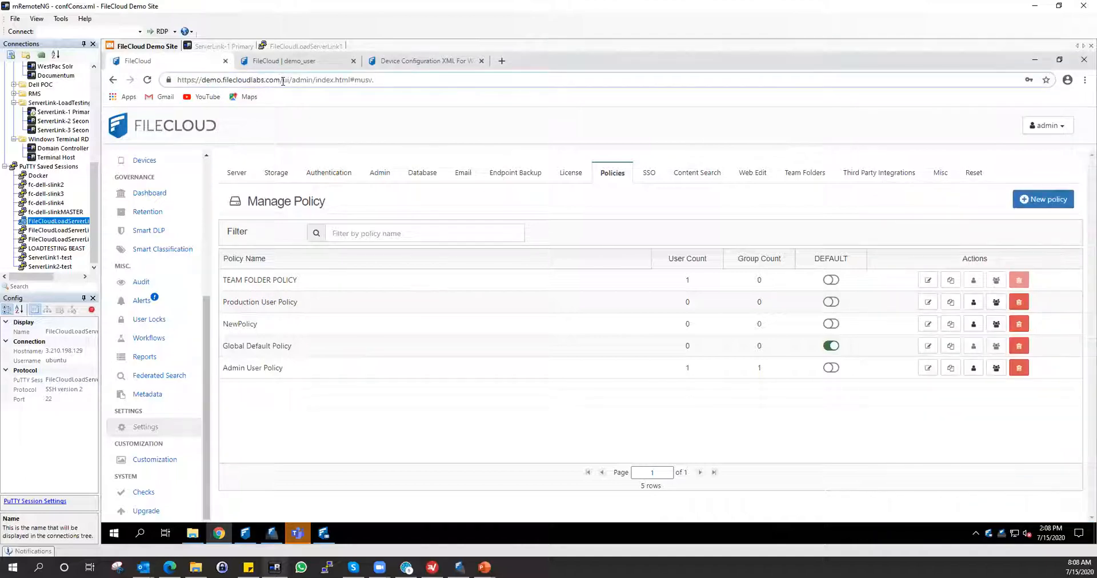
pyautogui.moveTo(280, 79); pyautogui.dragTo(176, 80)
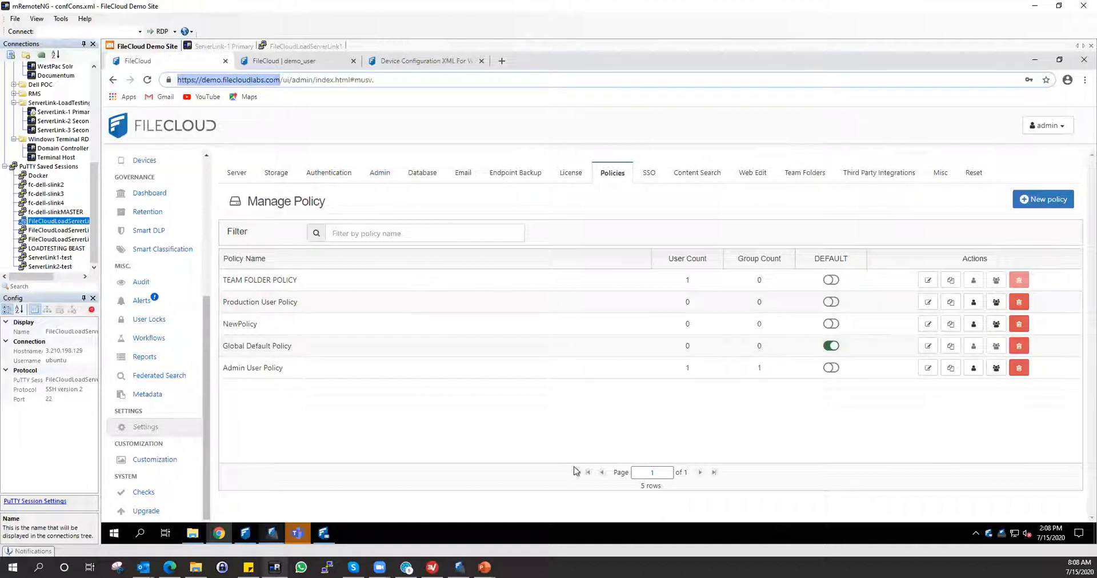
pyautogui.write('https://demo.filecloudlabs.com/')
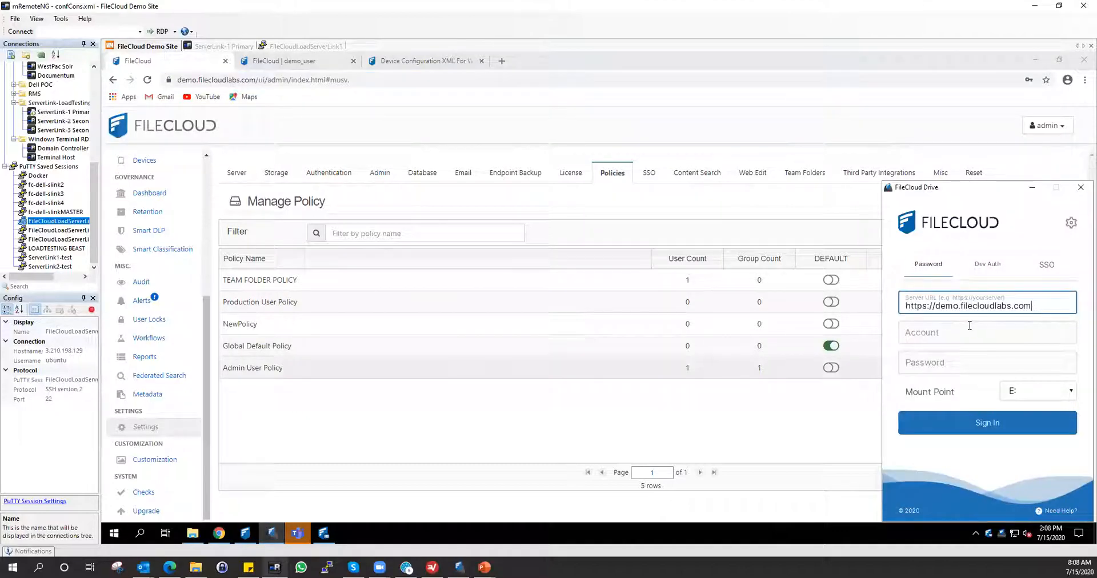
# - Sign in to FileCloud Drive as demo_user with the account password and check the mounted drive under This PC
pyautogui.click(943, 332)
pyautogui.write('demo_user')
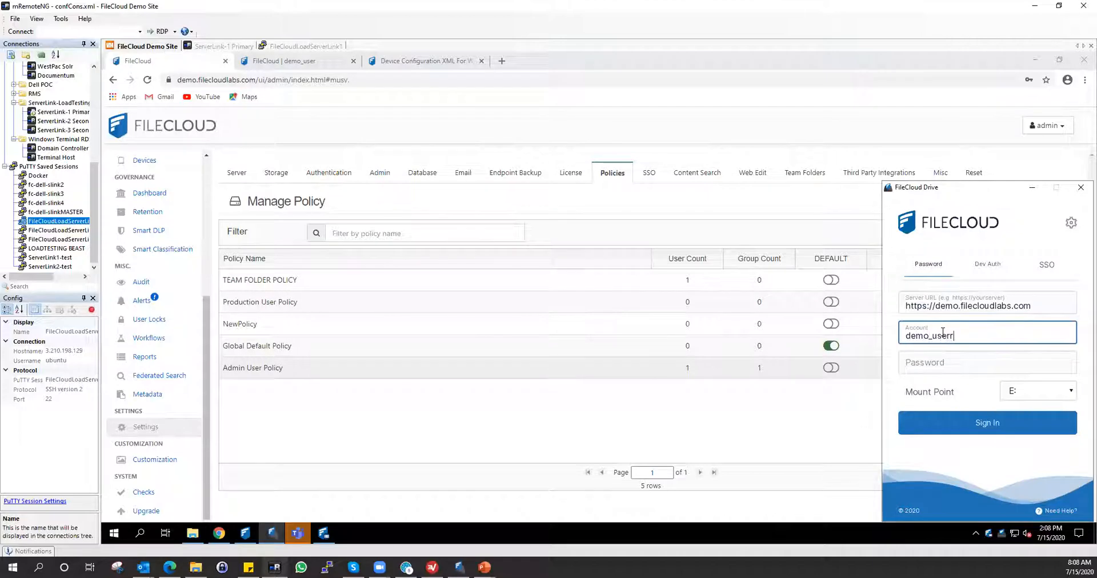
pyautogui.press('Tab')
pyautogui.write('****')
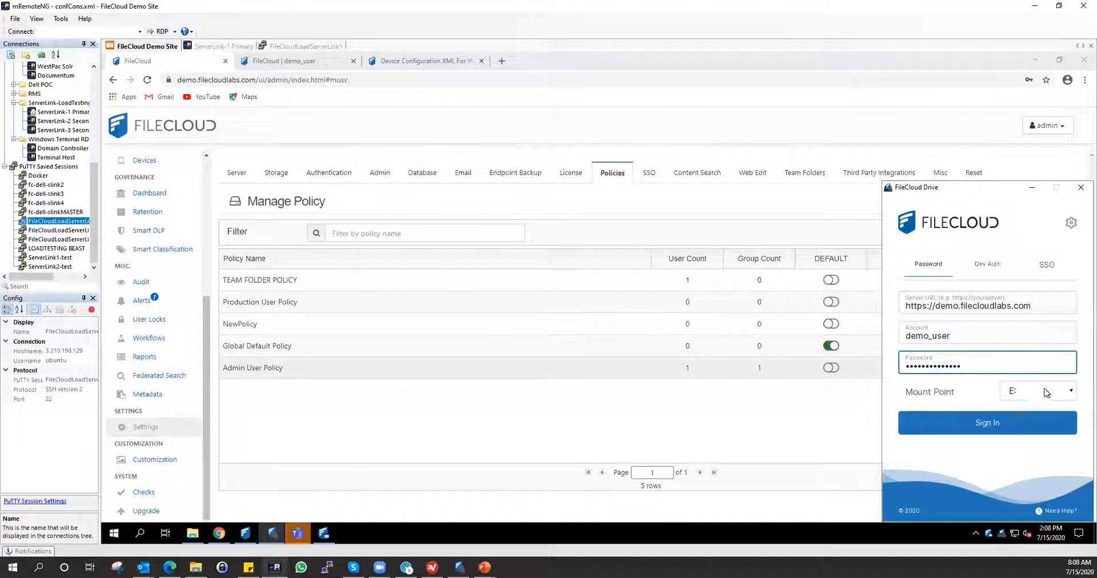
pyautogui.click(1004, 422)
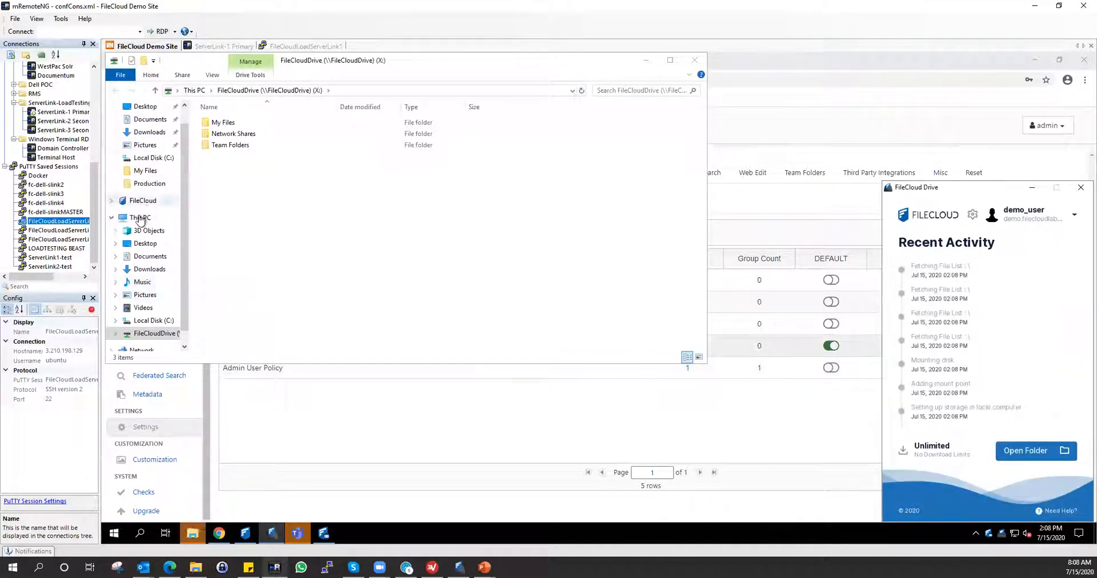
pyautogui.click(140, 218)
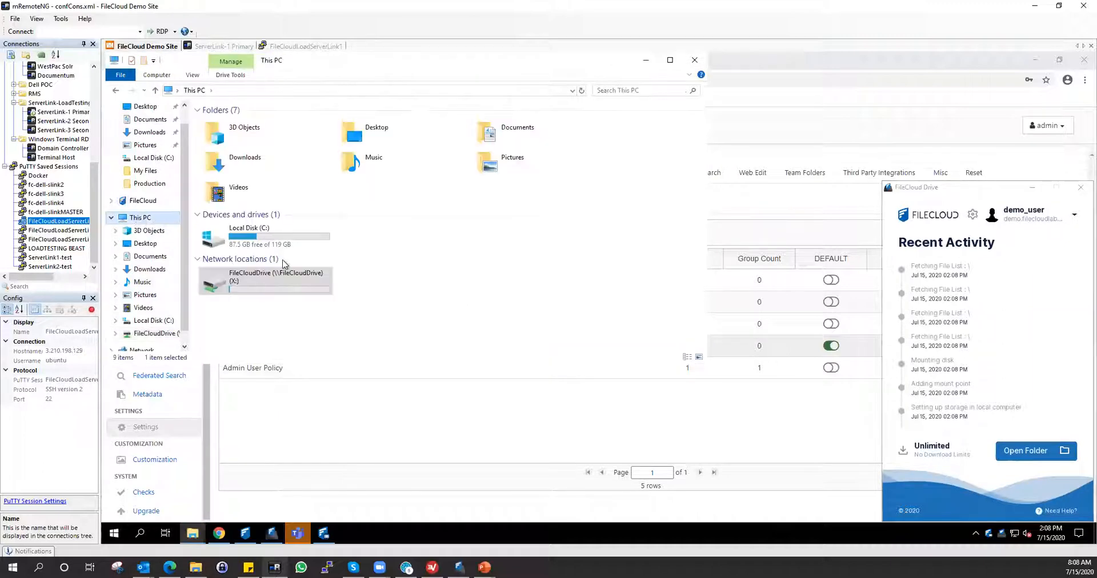
pyautogui.moveTo(275, 287)
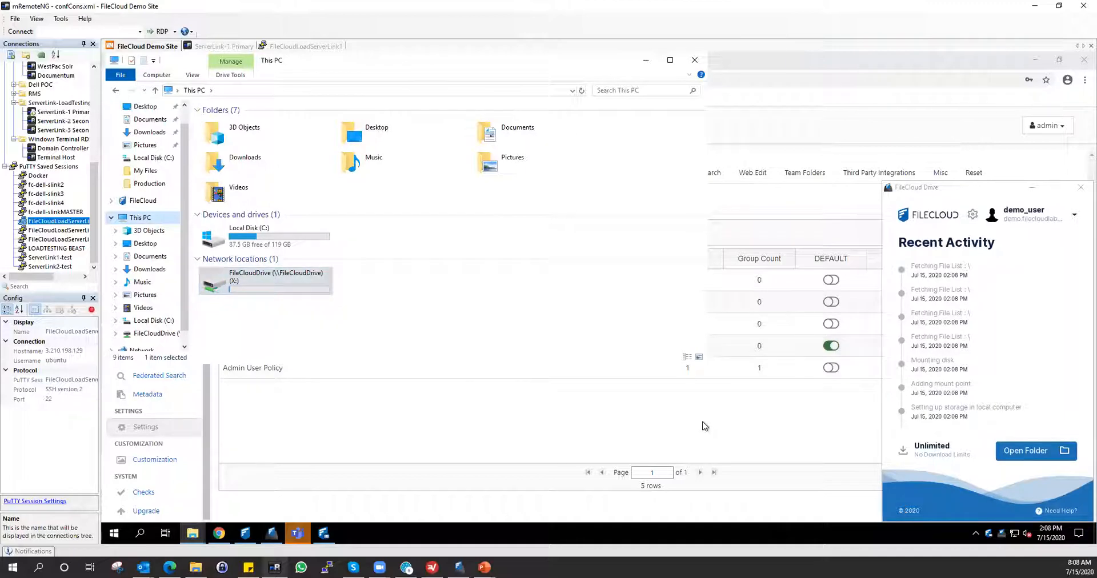
pyautogui.click(804, 369)
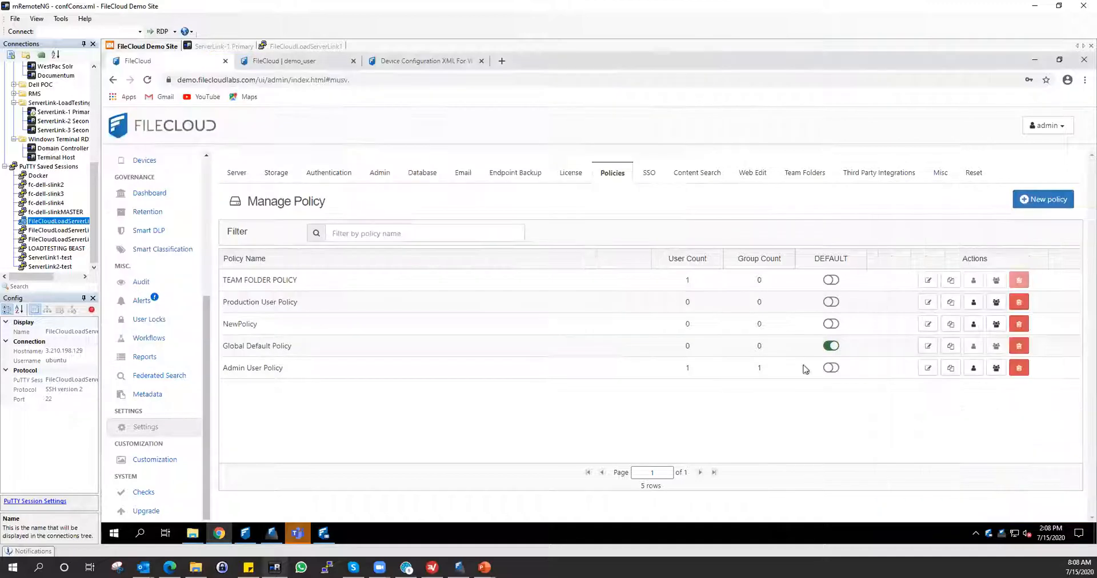
pyautogui.click(927, 369)
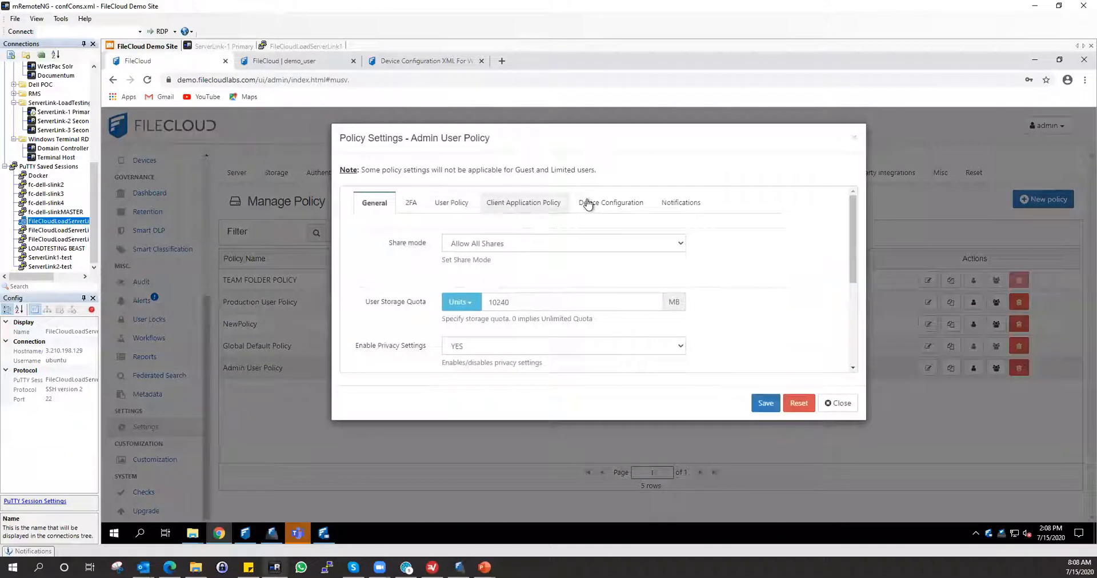
pyautogui.click(598, 203)
pyautogui.moveTo(510, 285); pyautogui.dragTo(529, 286)
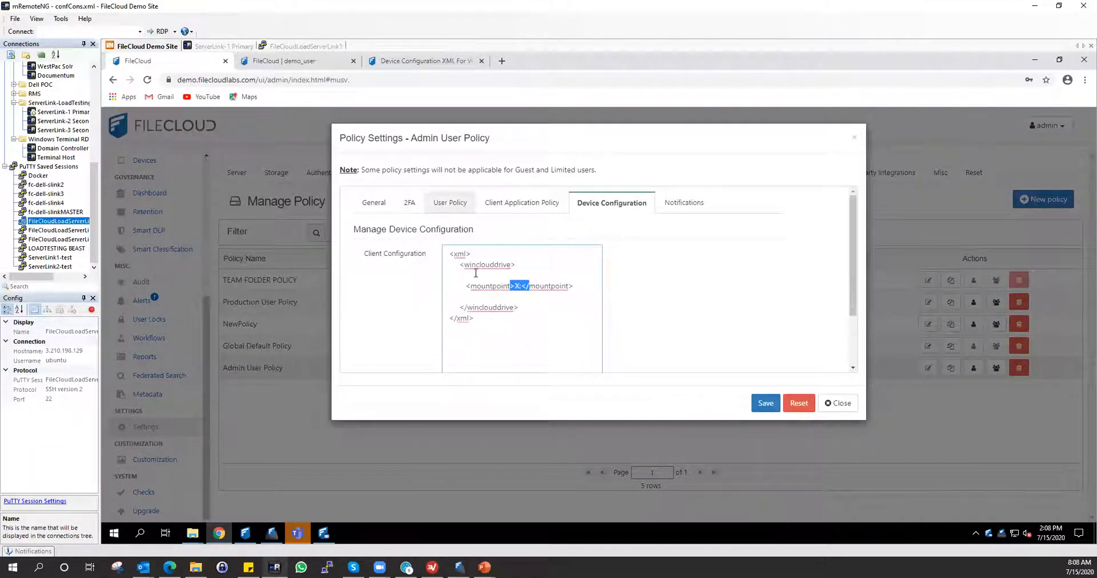
# - Review the Windows Drive device configuration XML documentation, then return to the Admin User Policy settings and close them without saving
pyautogui.click(437, 62)
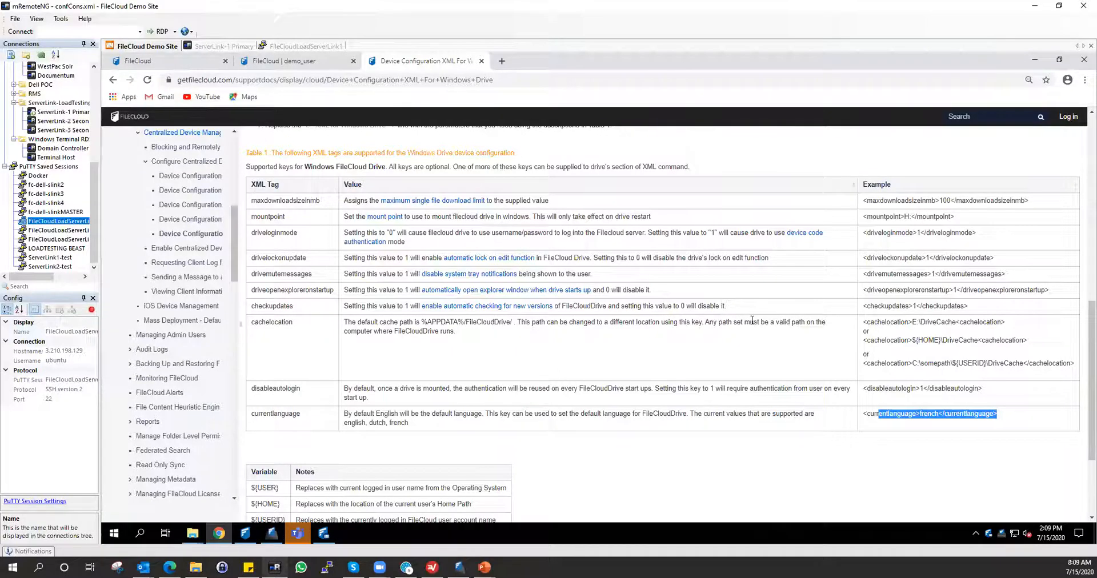
pyautogui.scroll(10, 709, 343)
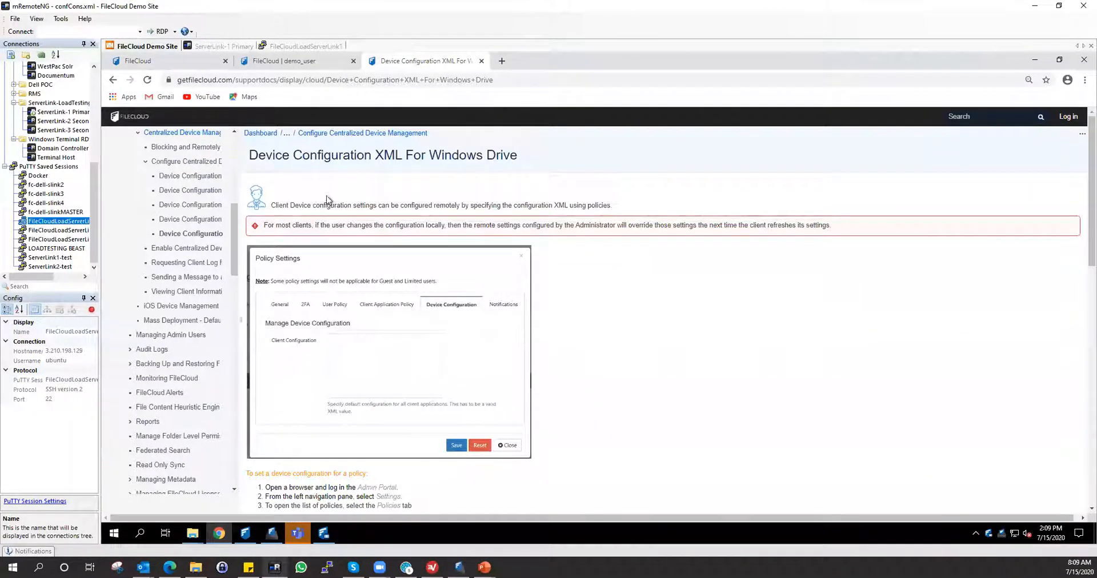
pyautogui.click(315, 63)
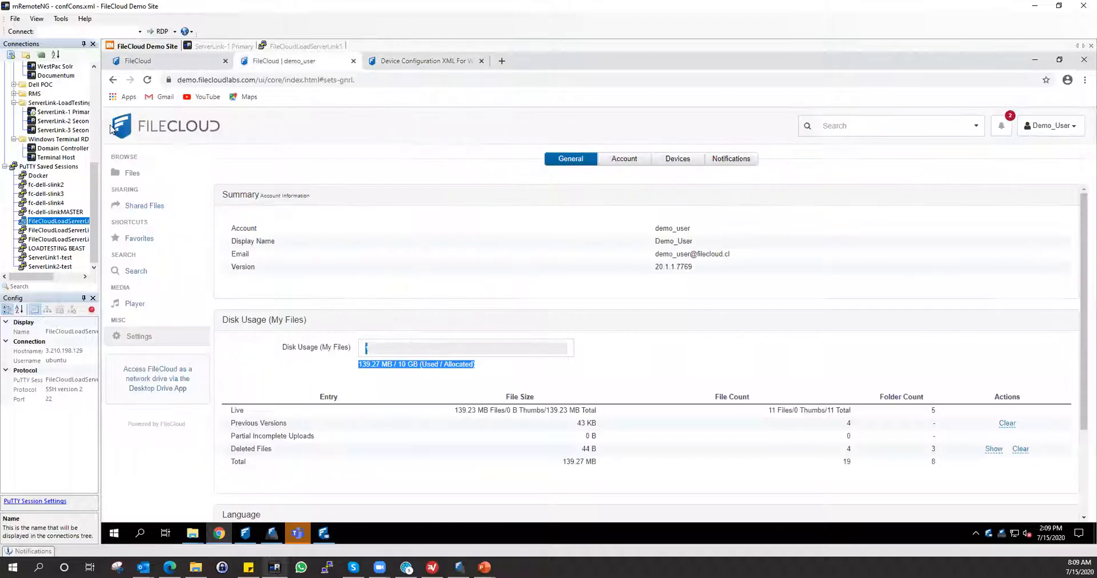
pyautogui.click(149, 62)
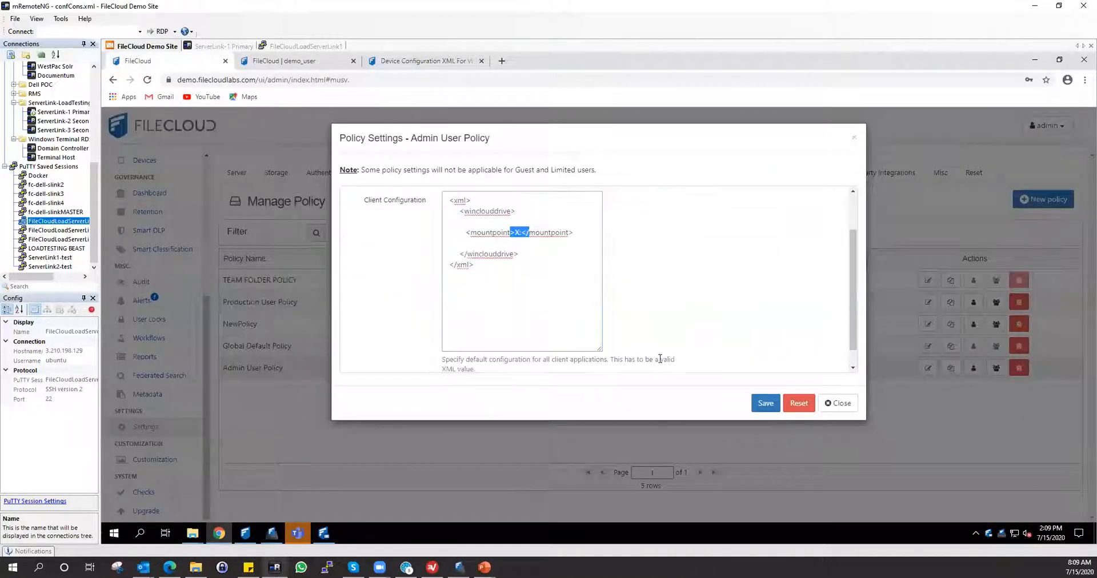
pyautogui.scroll(-1, 660, 358)
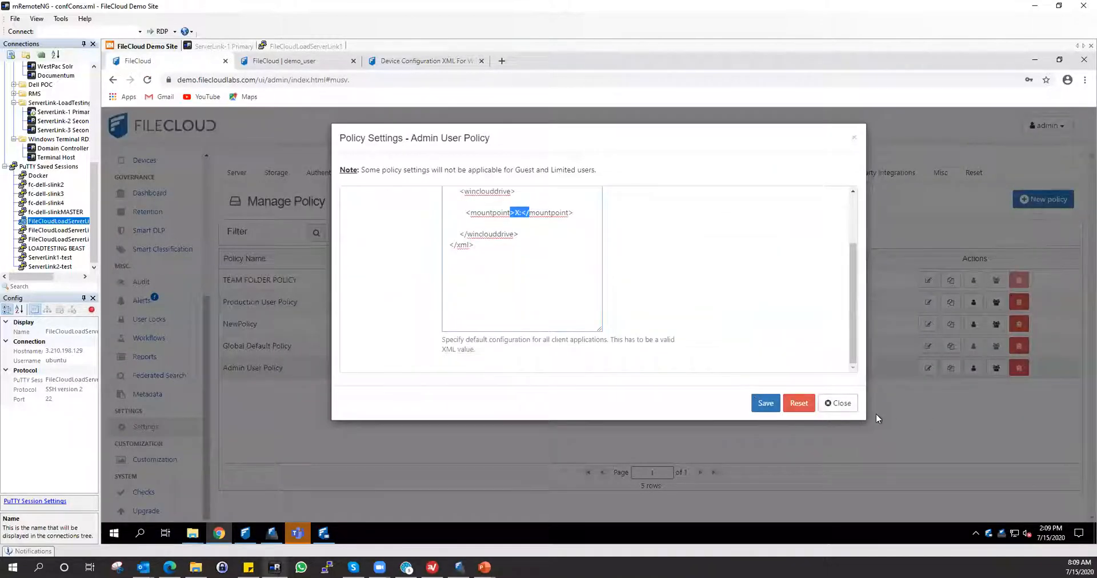
pyautogui.click(838, 404)
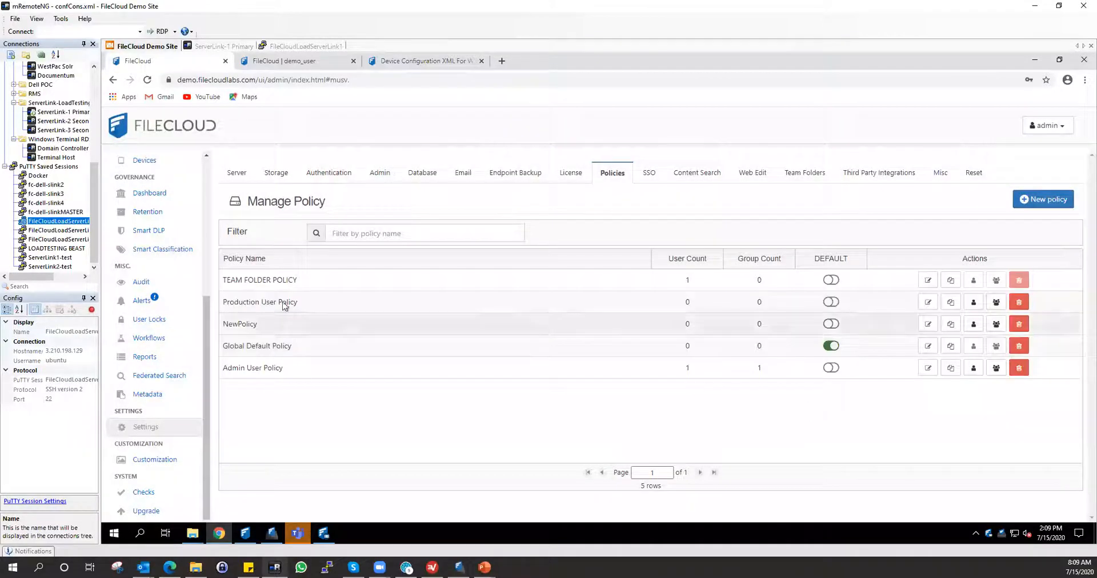
# - Open device management and inspect the device info of demo_user's most recently accessed FileCloud Drive client
pyautogui.scroll(2, 181, 280)
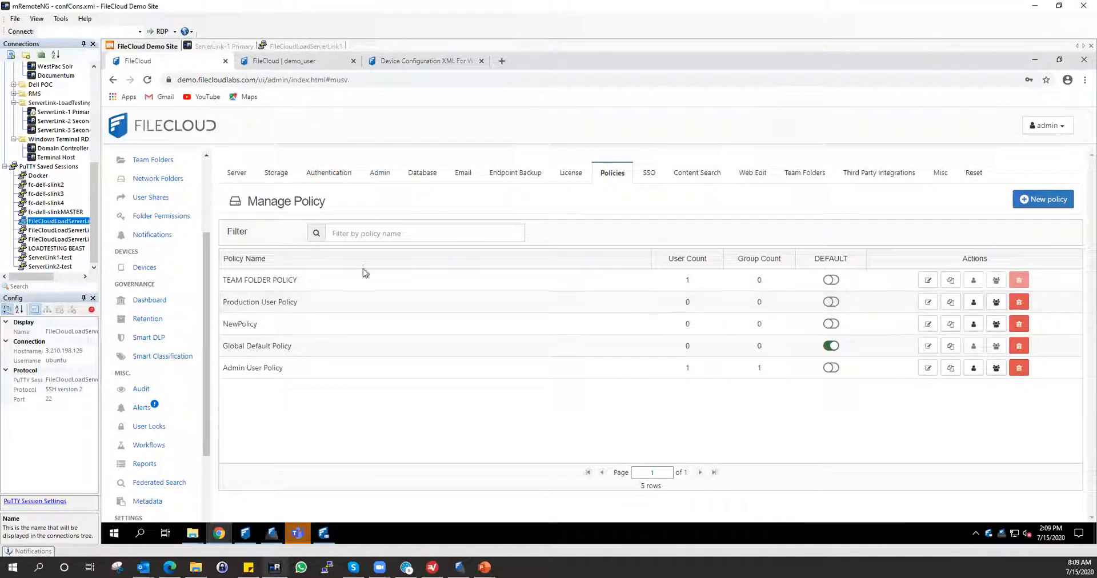
pyautogui.click(146, 268)
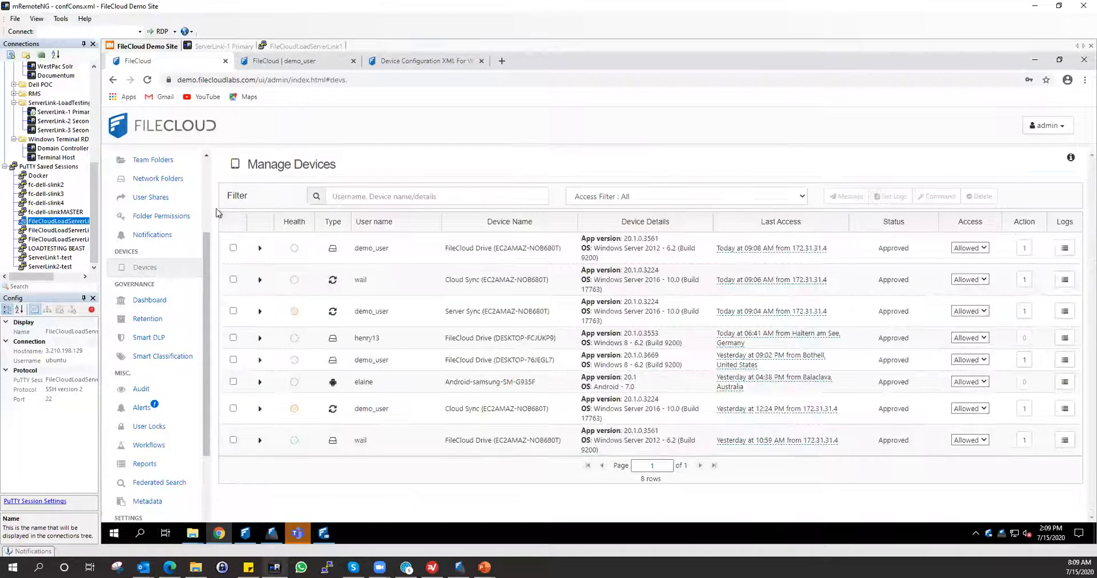
pyautogui.click(260, 248)
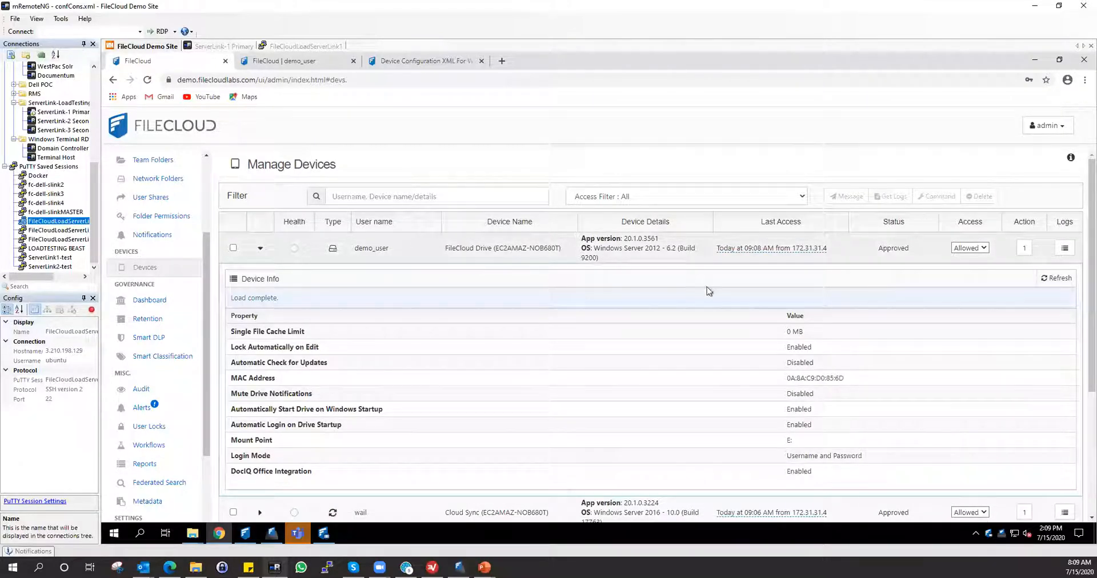
# - Try to set demo_user's FileCloud Drive device access to Blocked with Remote Wipe, and cancel the confirmation
pyautogui.click(978, 248)
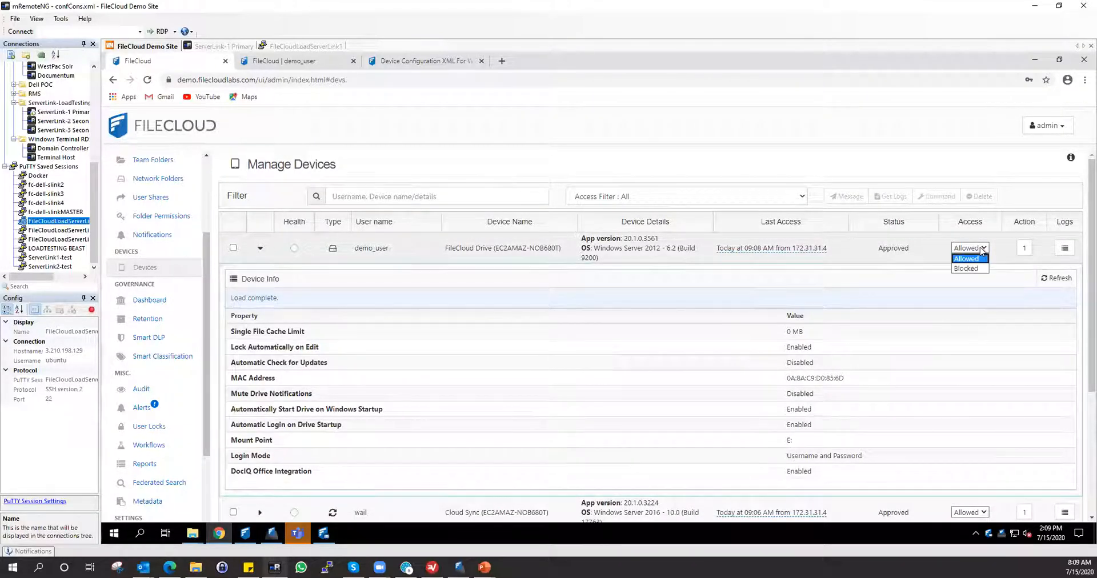
pyautogui.click(971, 268)
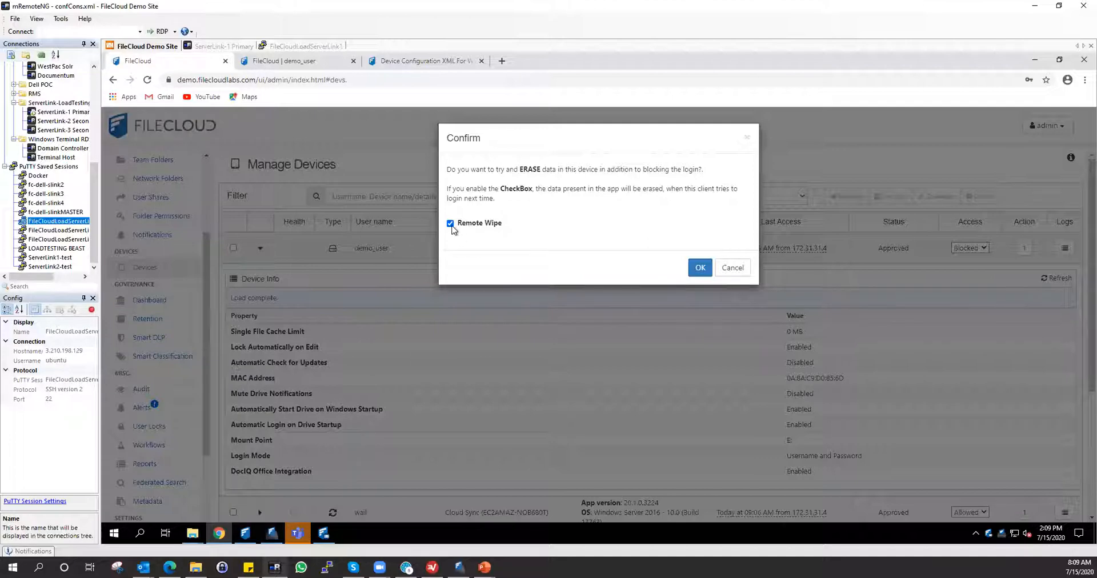
pyautogui.click(732, 267)
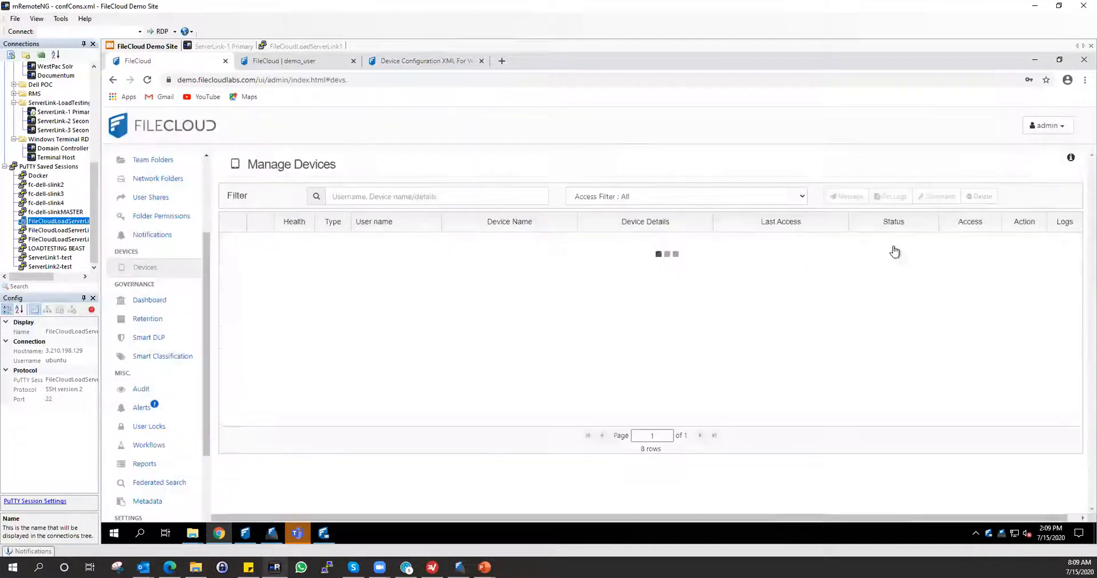
# - Check the client logs folder of demo_user's FileCloud Drive device and request its device logs
pyautogui.click(1064, 248)
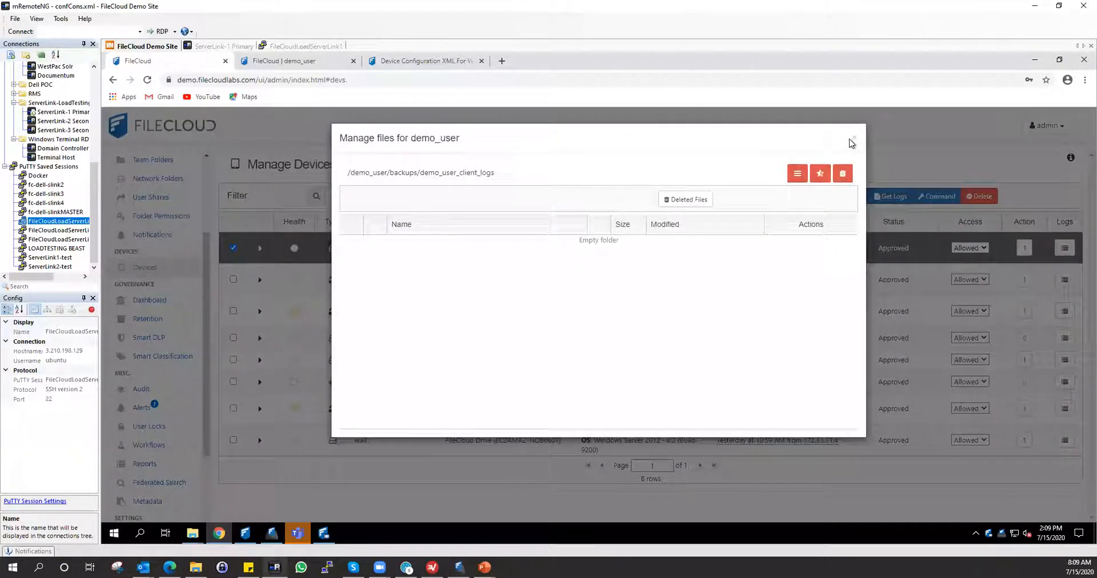
pyautogui.click(853, 140)
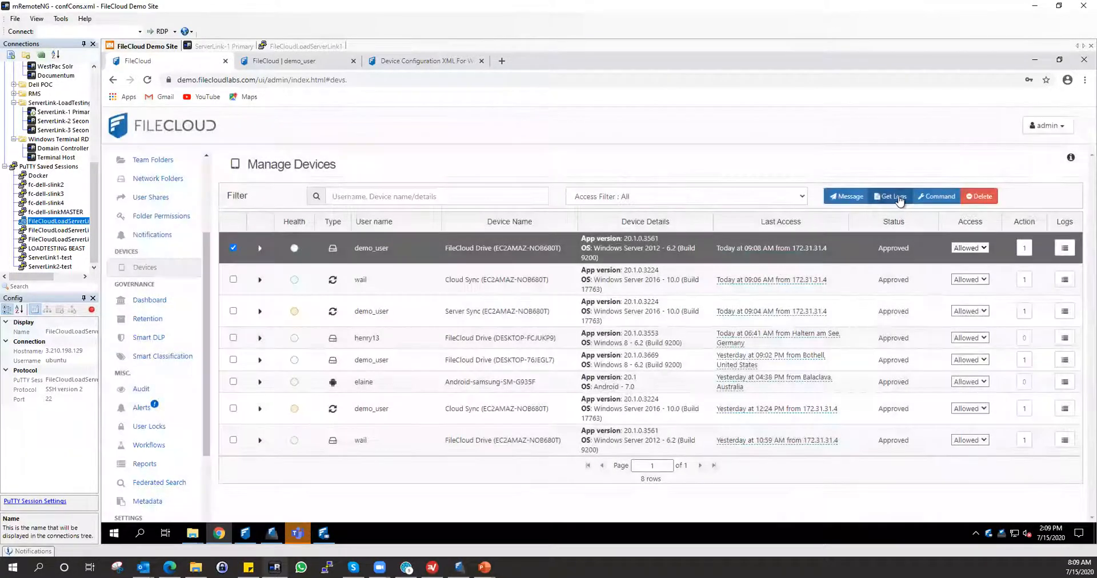
pyautogui.click(894, 197)
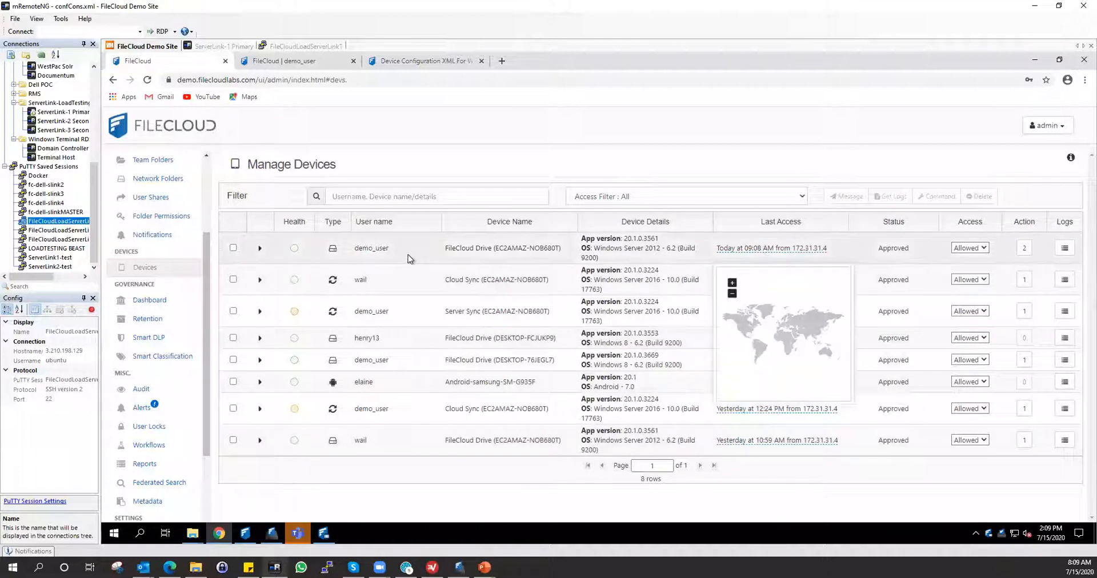
# - Open the enforced actions for demo_user's FileCloud Drive device and examine the XML of the Apply configuration action
pyautogui.click(233, 249)
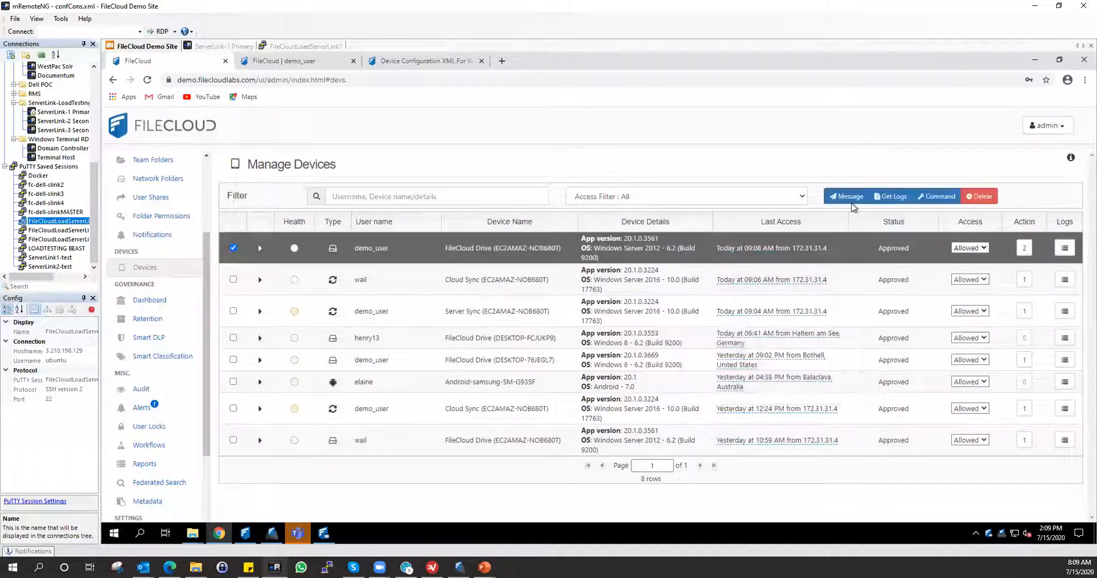
pyautogui.click(1023, 250)
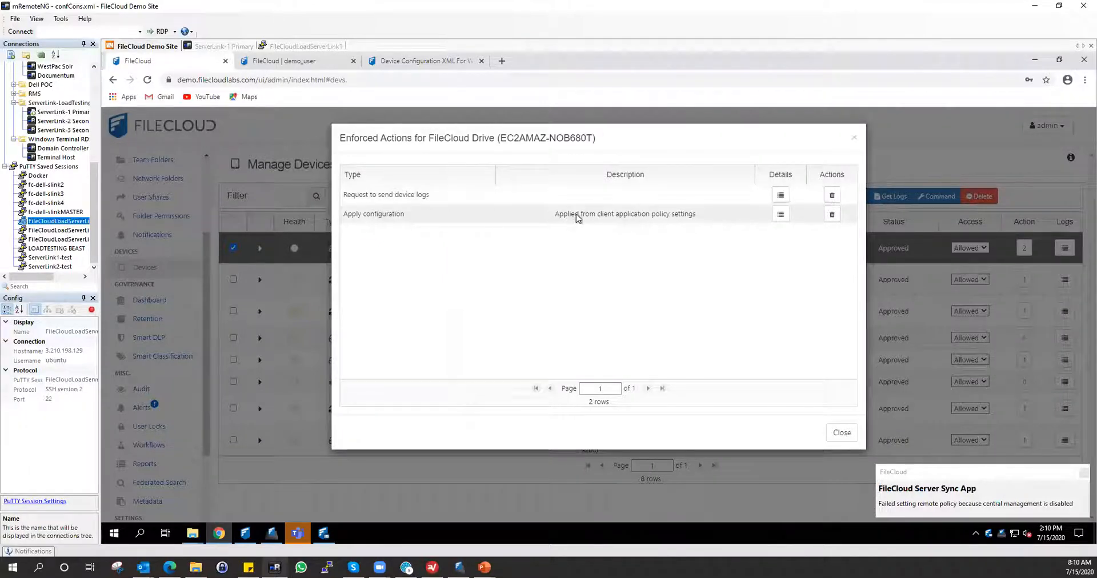
pyautogui.click(781, 214)
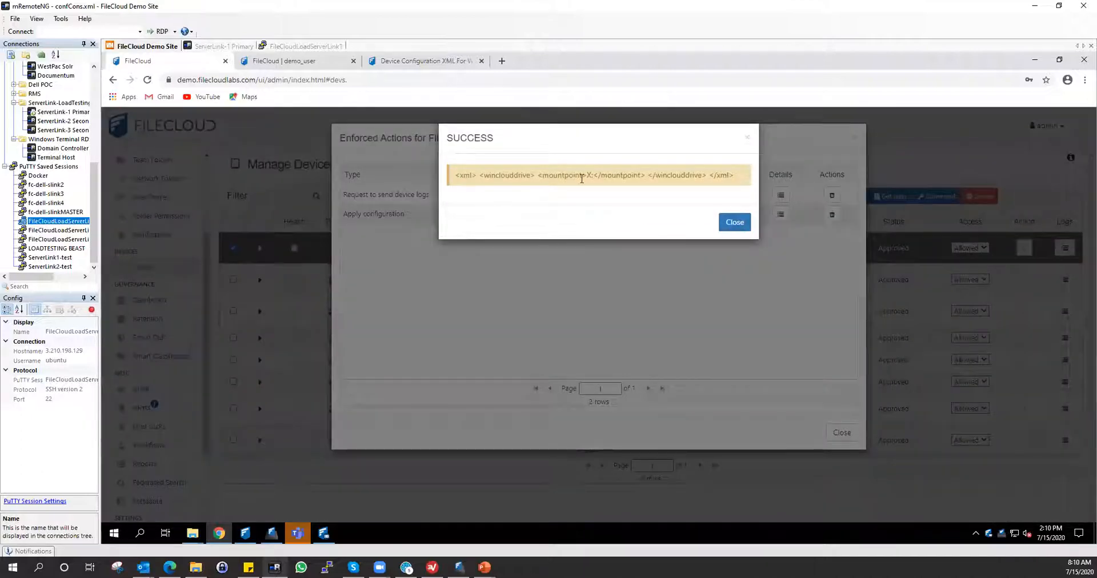
pyautogui.moveTo(543, 174); pyautogui.dragTo(664, 176)
pyautogui.click(735, 223)
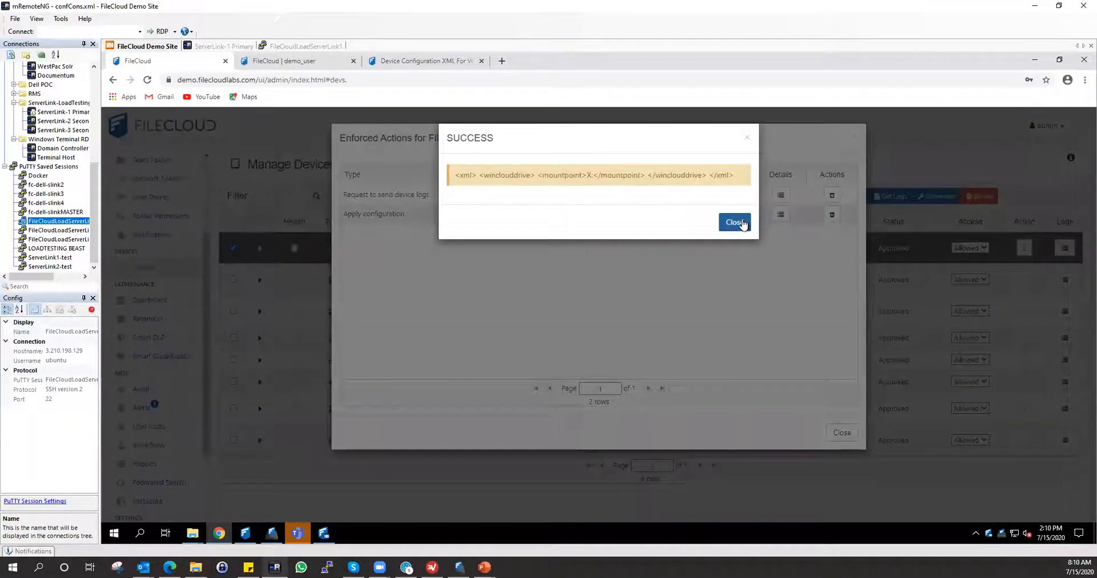
# - Examine the destination path of the device log request and close the enforced actions
pyautogui.click(781, 195)
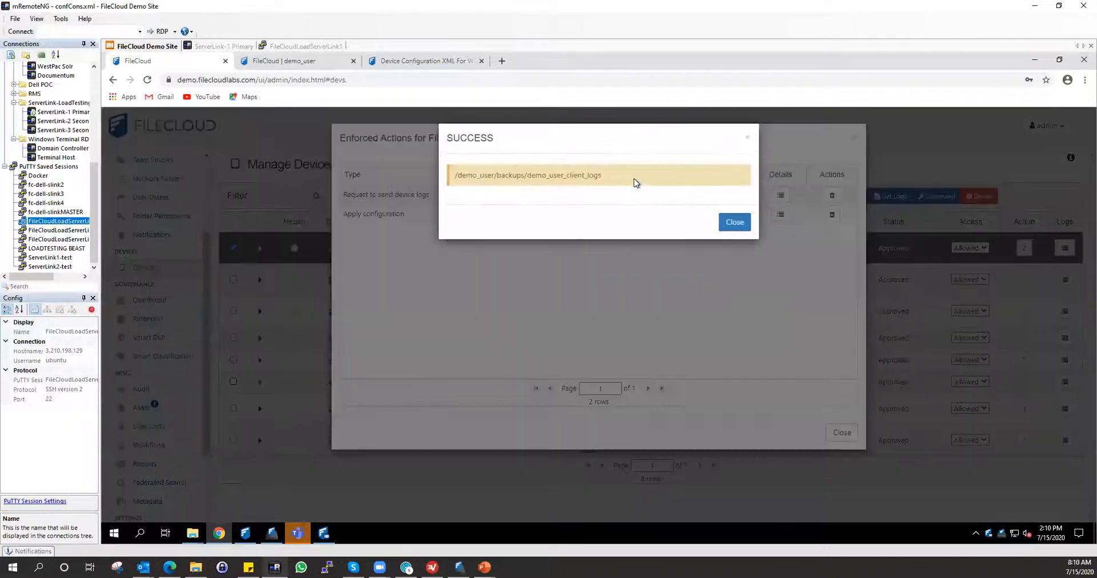
pyautogui.moveTo(605, 175); pyautogui.dragTo(405, 174)
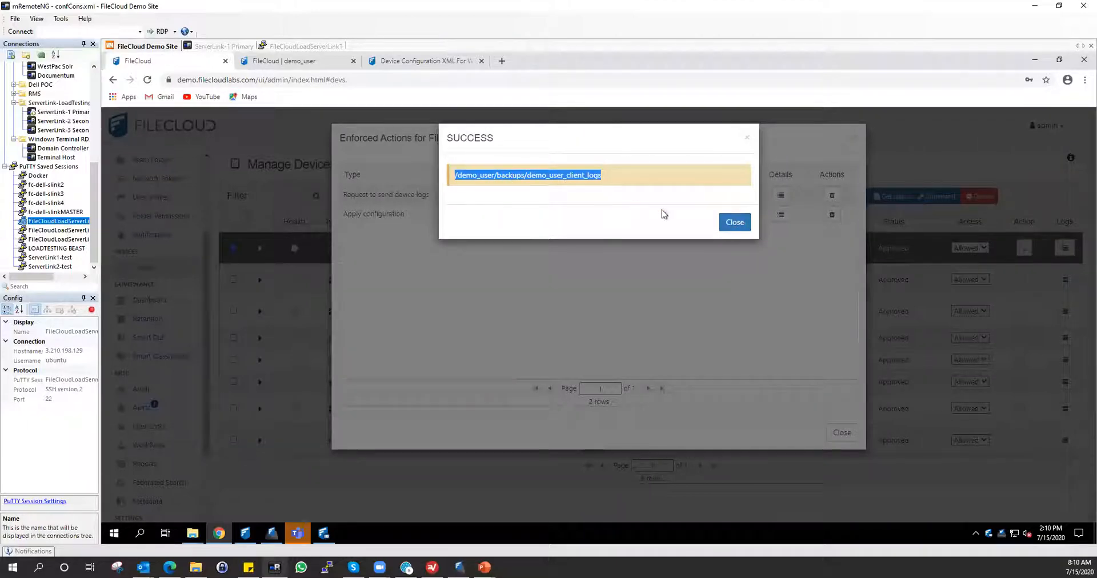
pyautogui.click(733, 224)
pyautogui.click(855, 139)
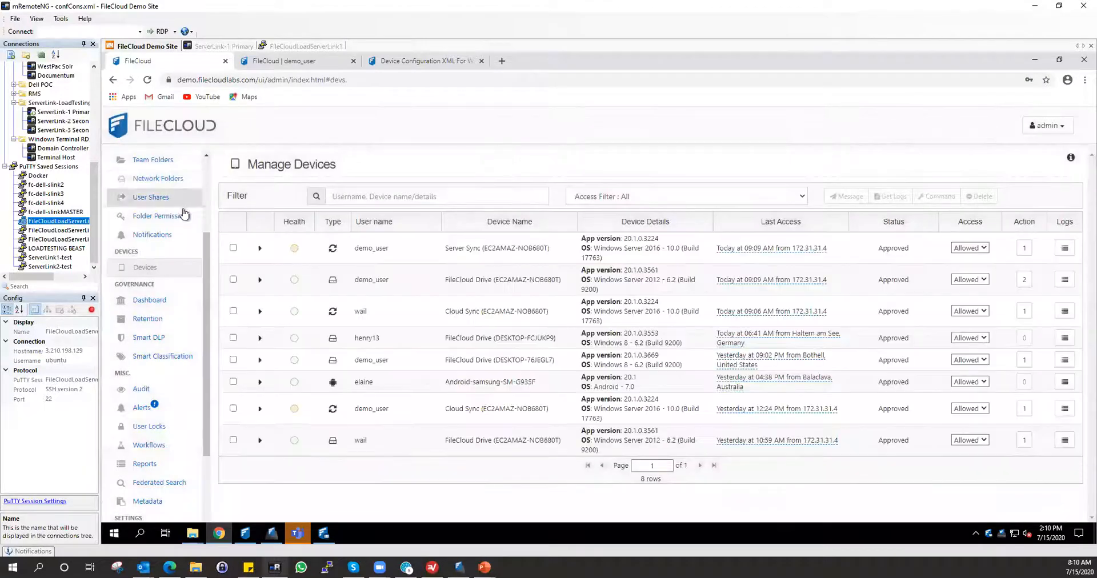
# - Browse demo_user's managed files to the backups/demo_user_client_logs folder, check its contents, and close the user details
pyautogui.scroll(3, 175, 212)
pyautogui.click(171, 212)
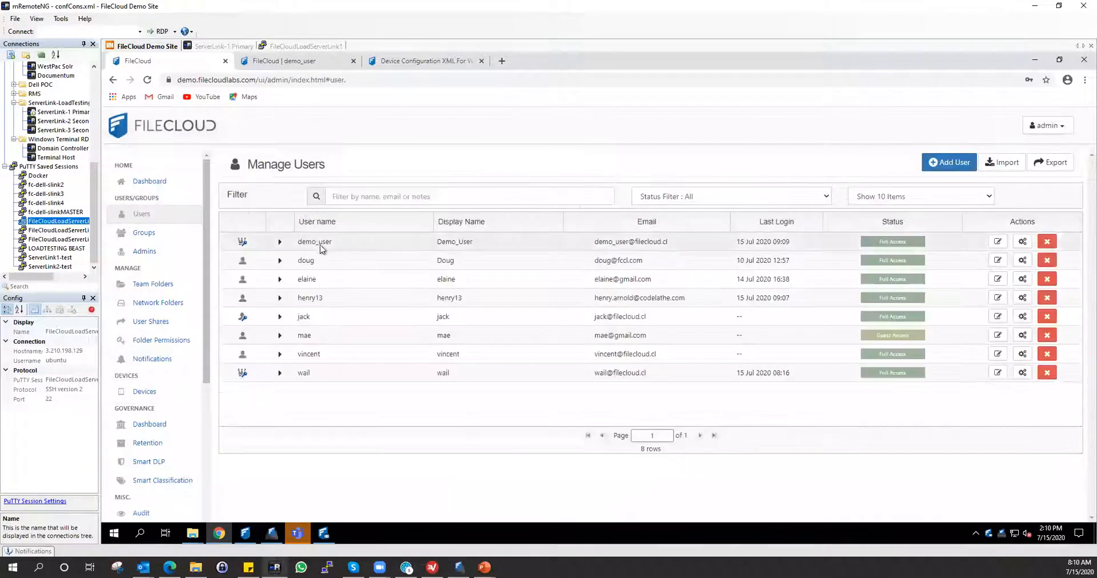
pyautogui.click(997, 242)
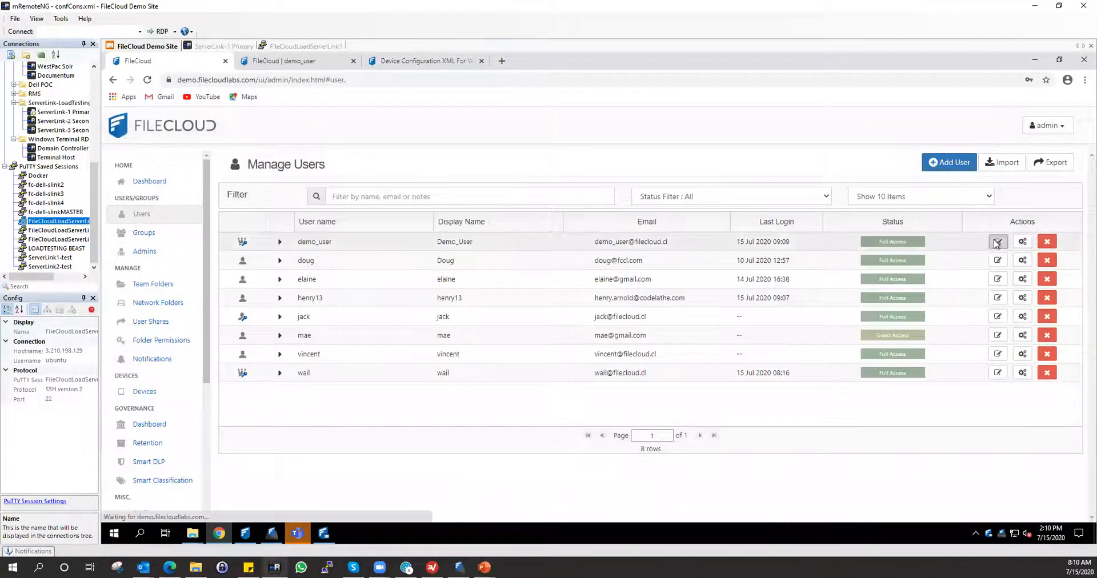
pyautogui.click(423, 270)
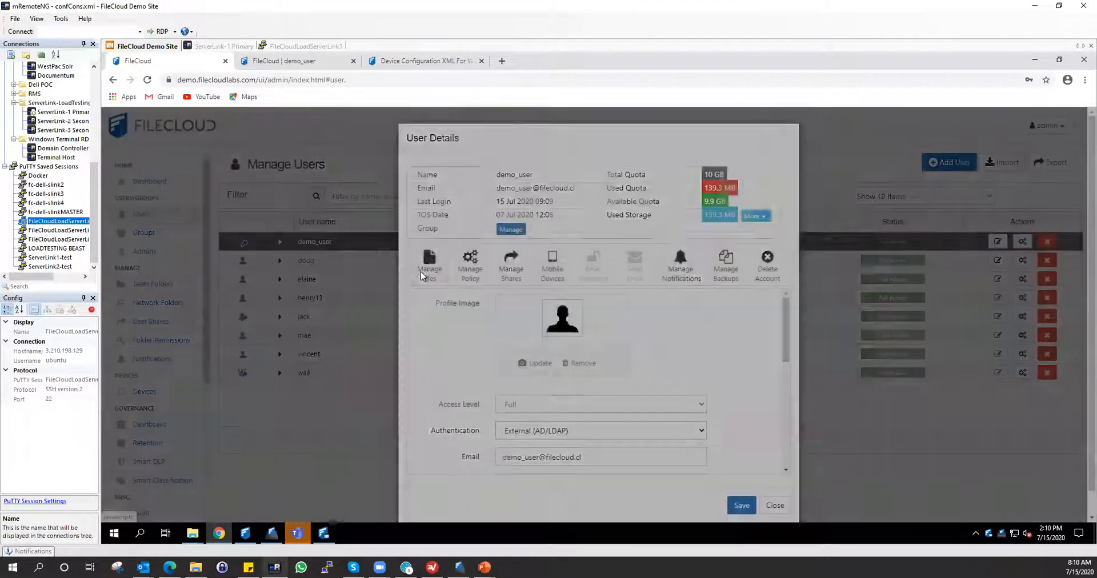
pyautogui.click(404, 245)
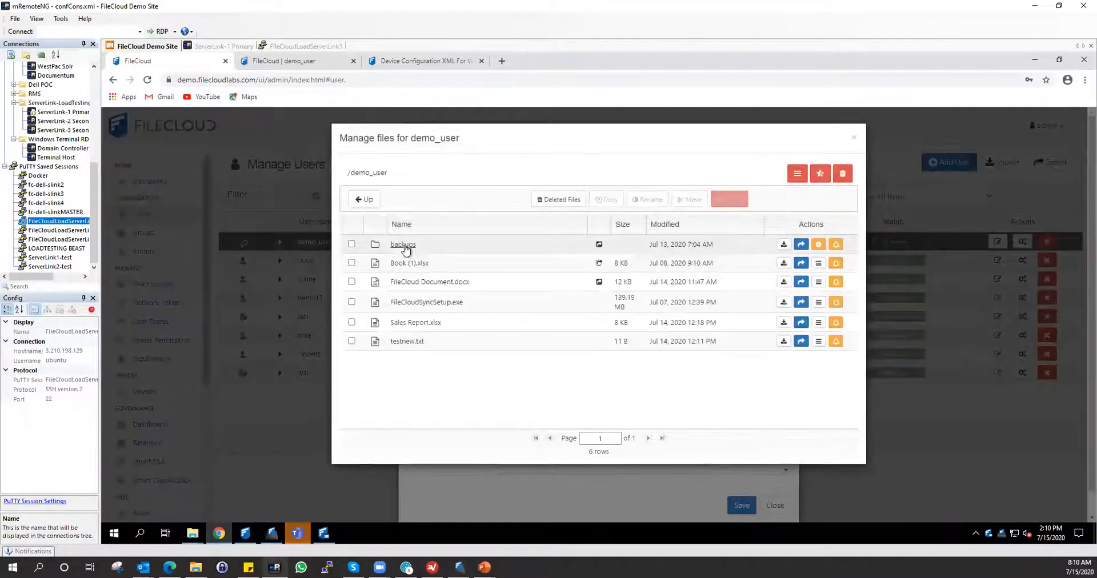
pyautogui.click(405, 245)
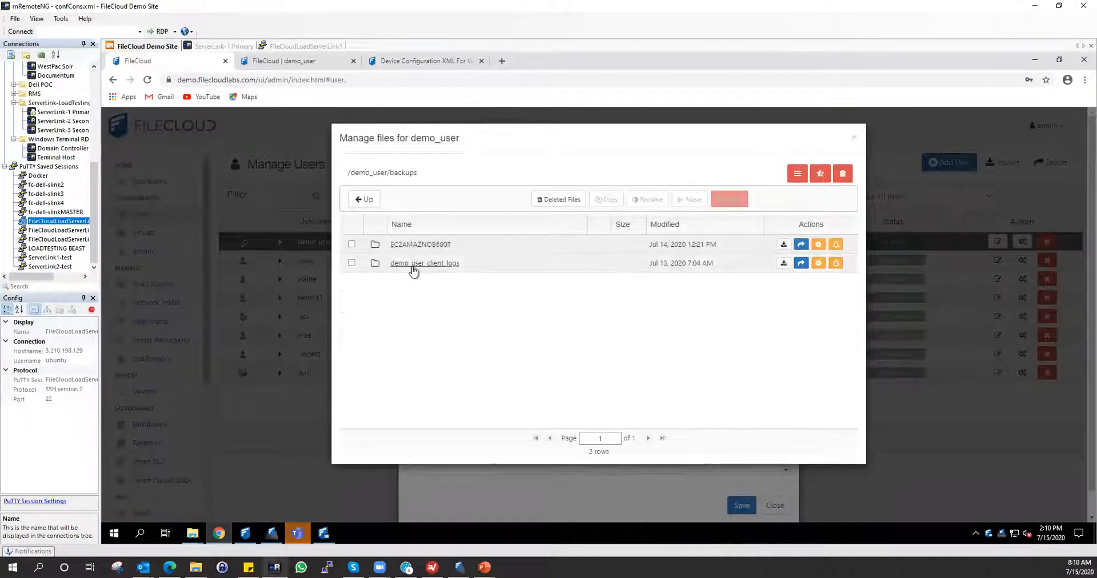
pyautogui.click(413, 264)
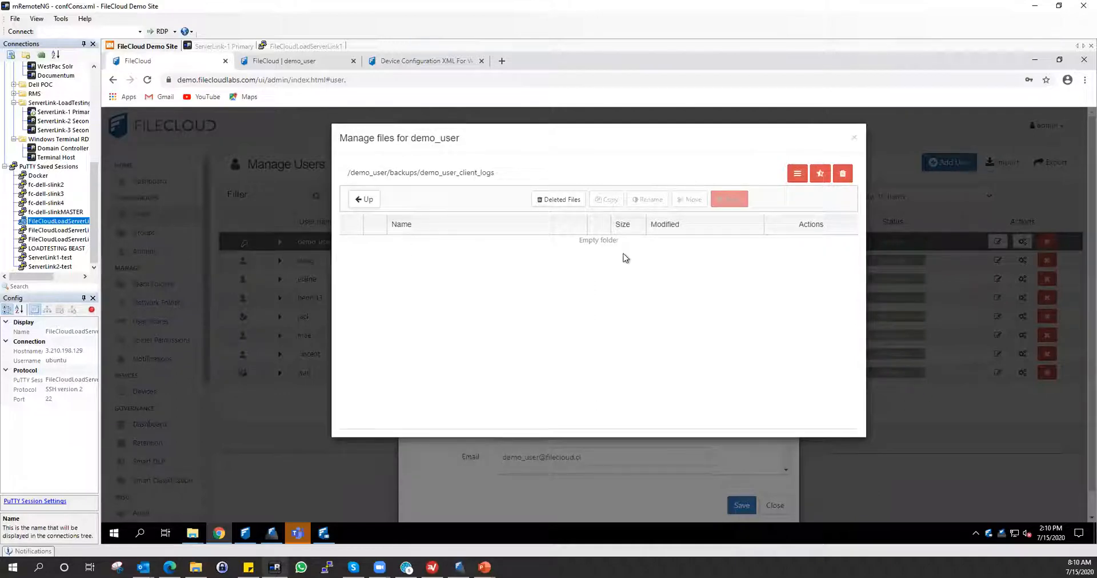
pyautogui.click(854, 137)
pyautogui.click(792, 139)
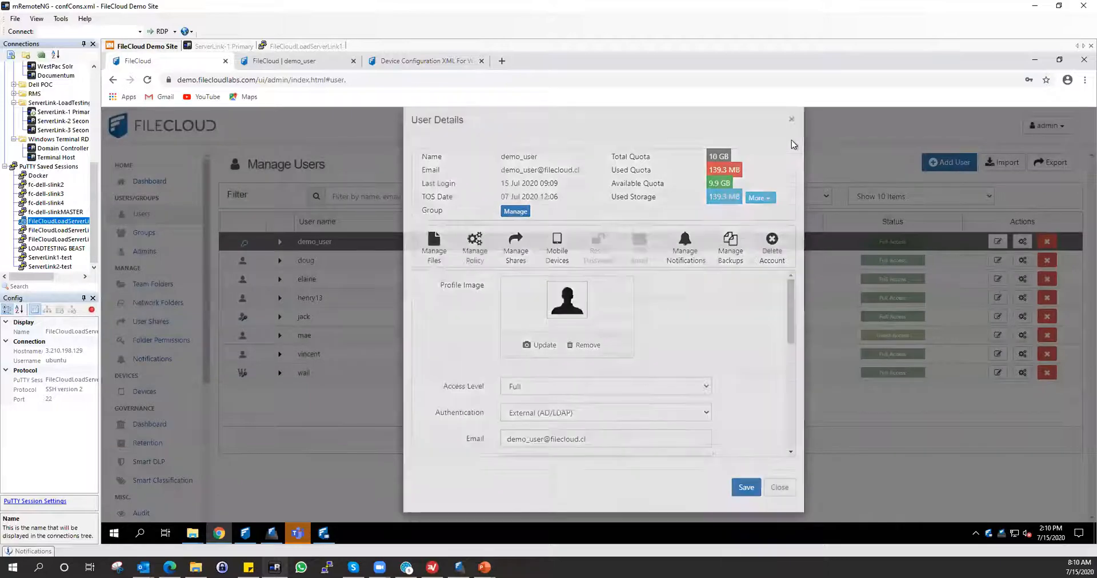
# - Switch to the PowerPoint slide show with the Webinar Topics slide
pyautogui.moveTo(274, 568)
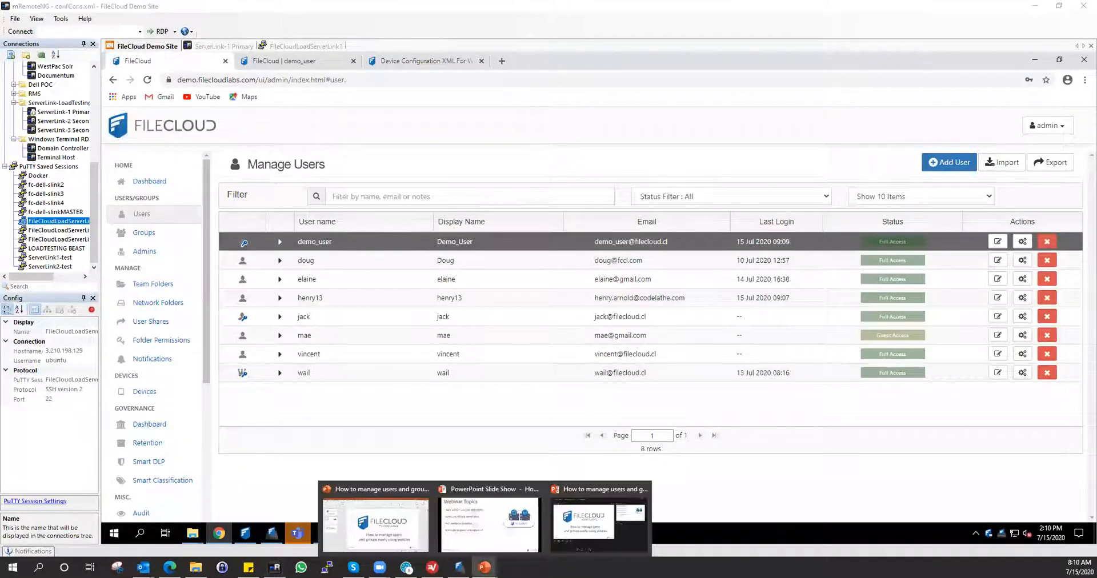
pyautogui.click(498, 526)
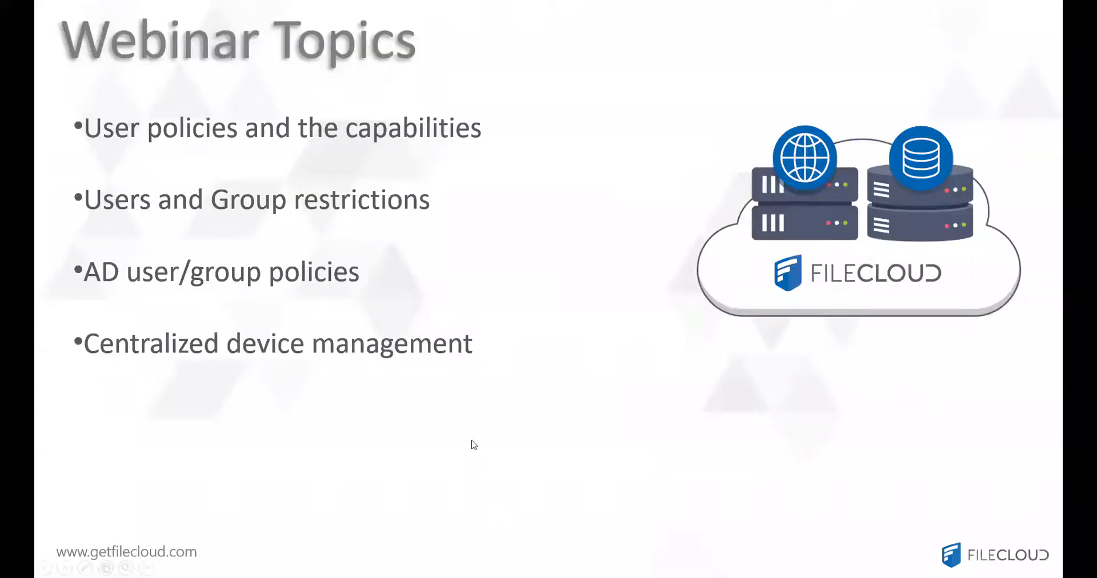